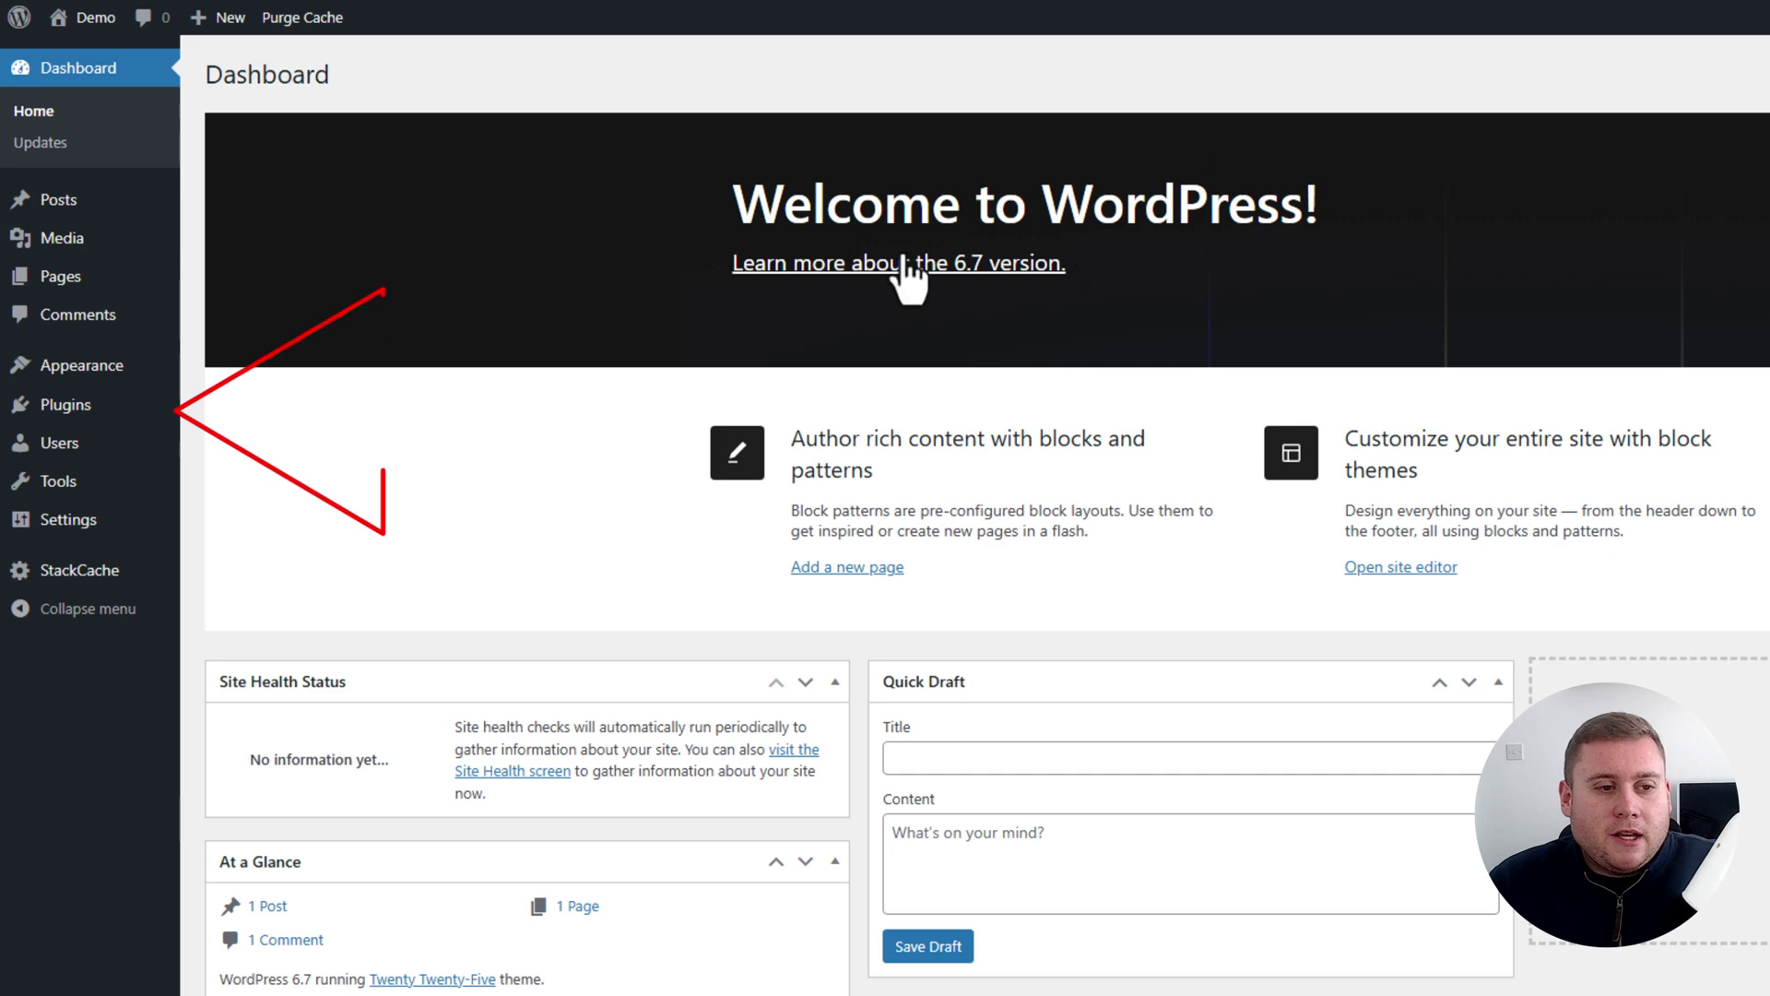
# Go to Plugins > Add New Plugin in the WordPress admin sidebar.
pyautogui.moveTo(63, 406)
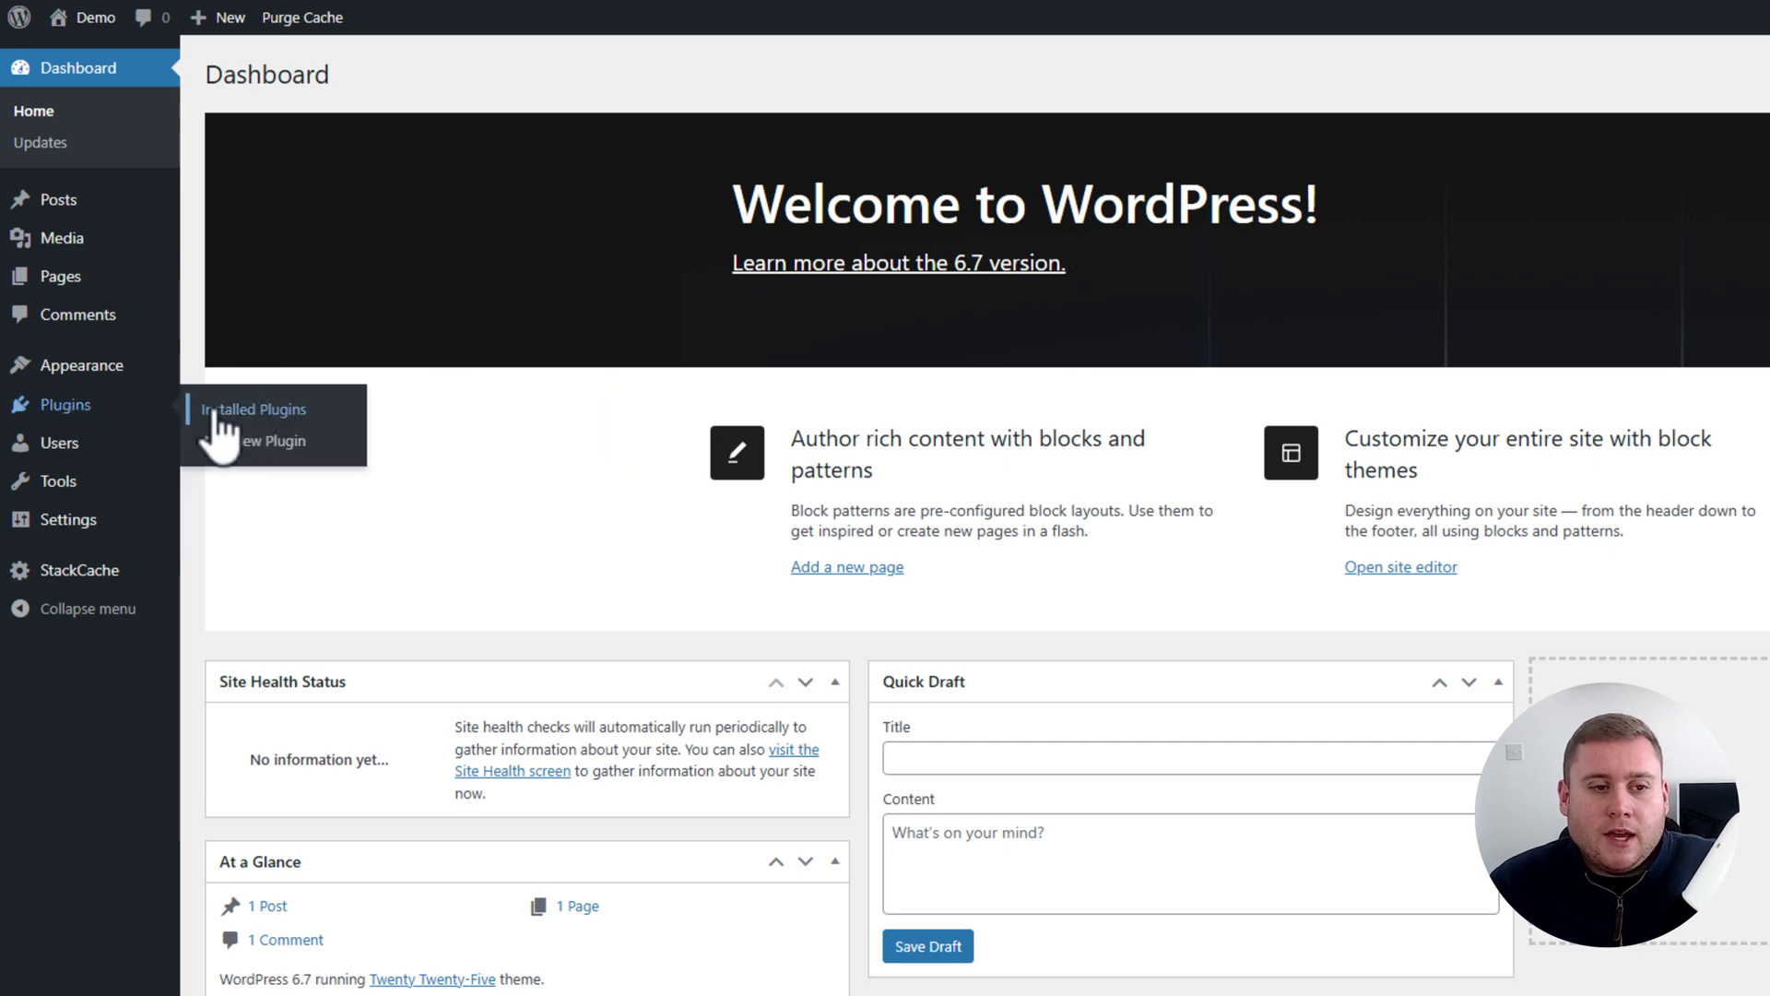
pyautogui.click(258, 441)
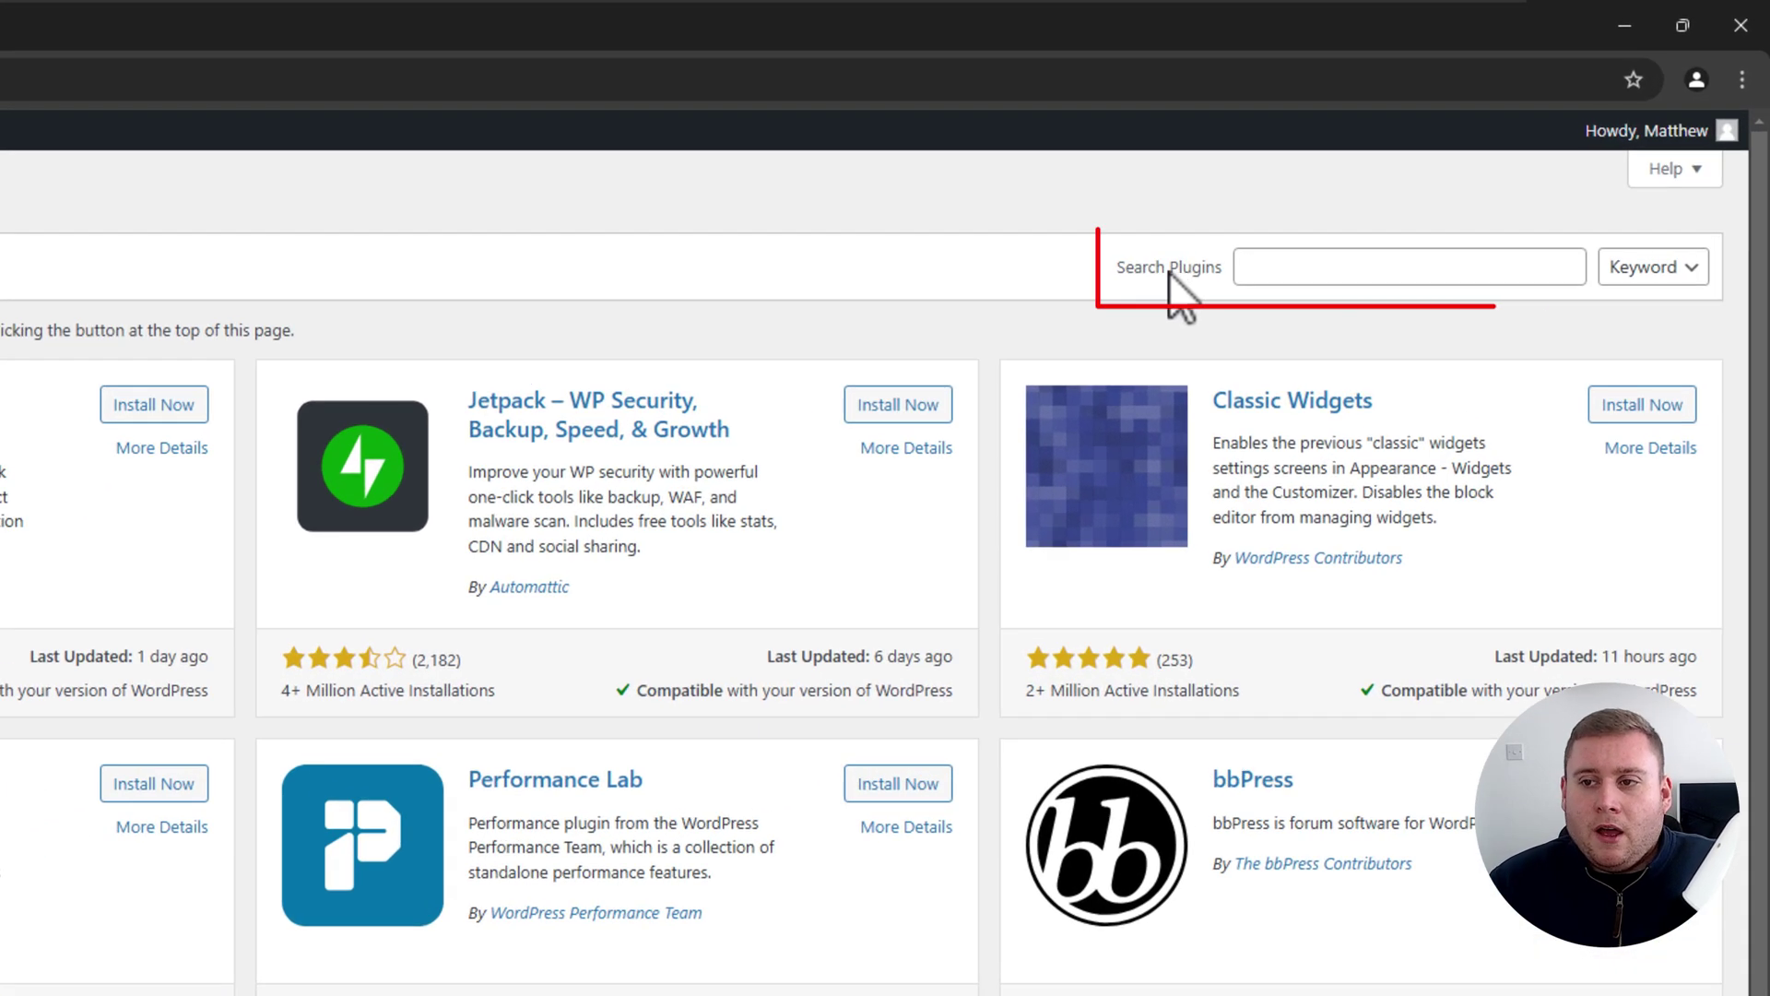
# Search the plugin directory for 'wp smtp' and install WP Mail SMTP by WPForms.
pyautogui.click(1295, 267)
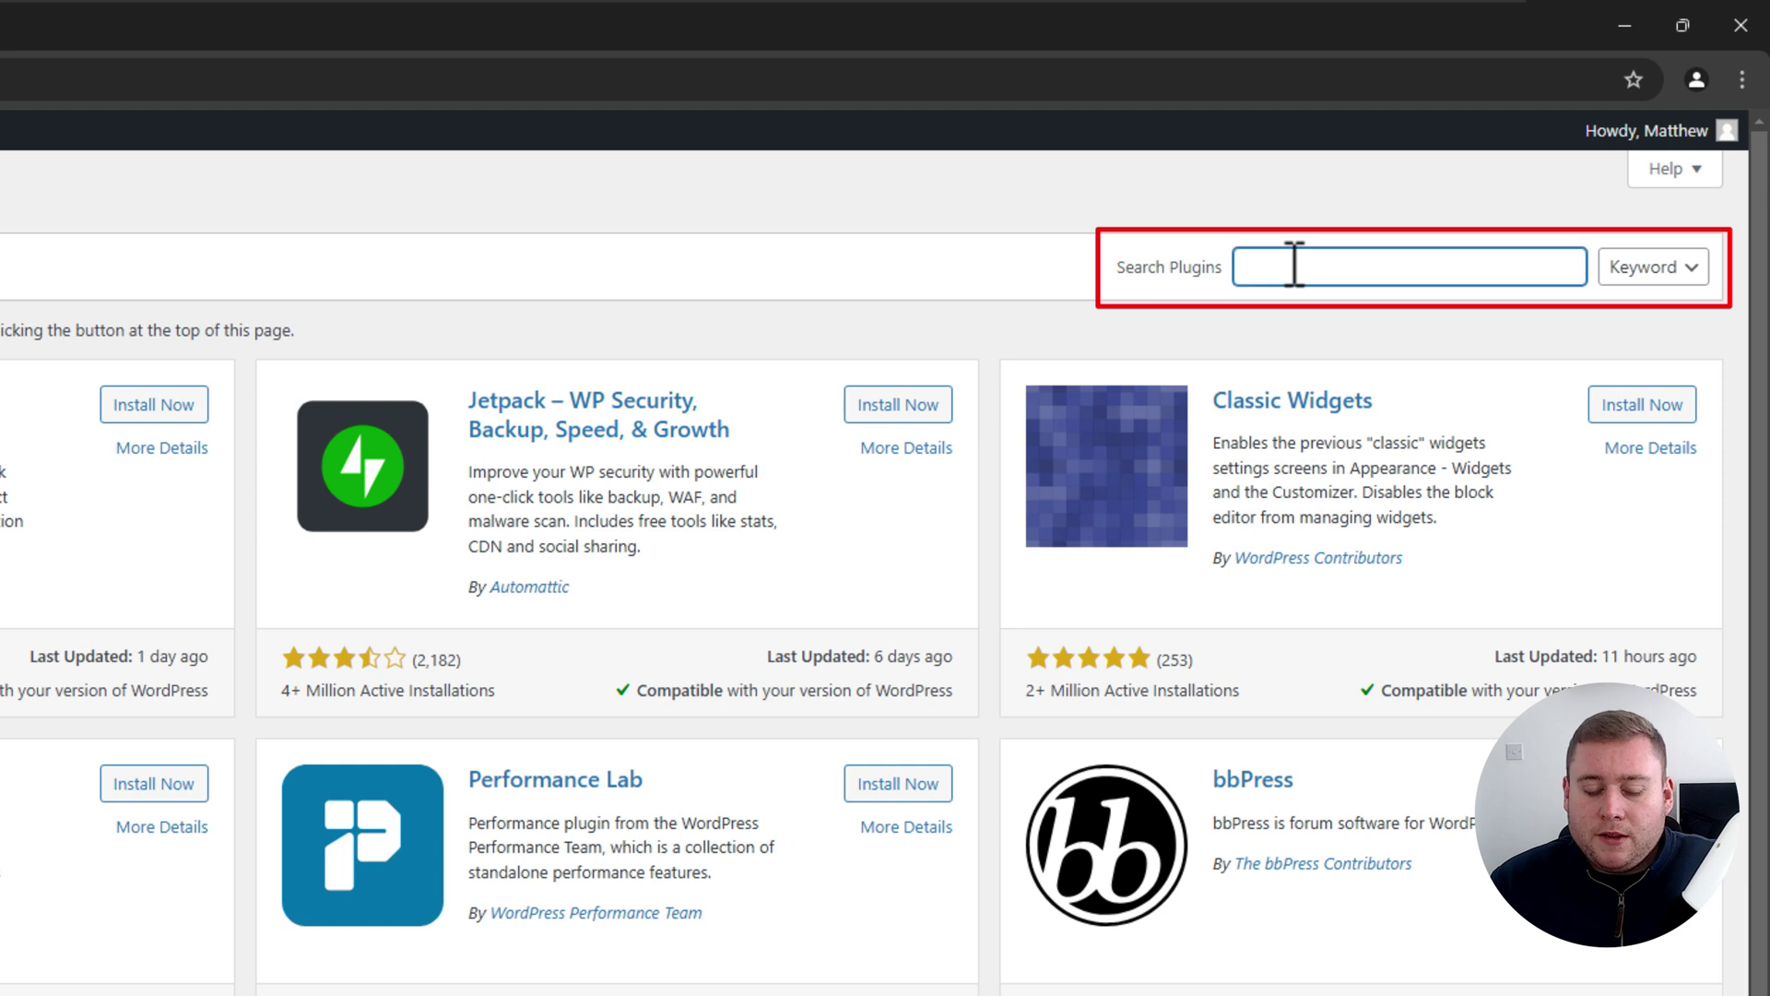
pyautogui.write('wp smtp')
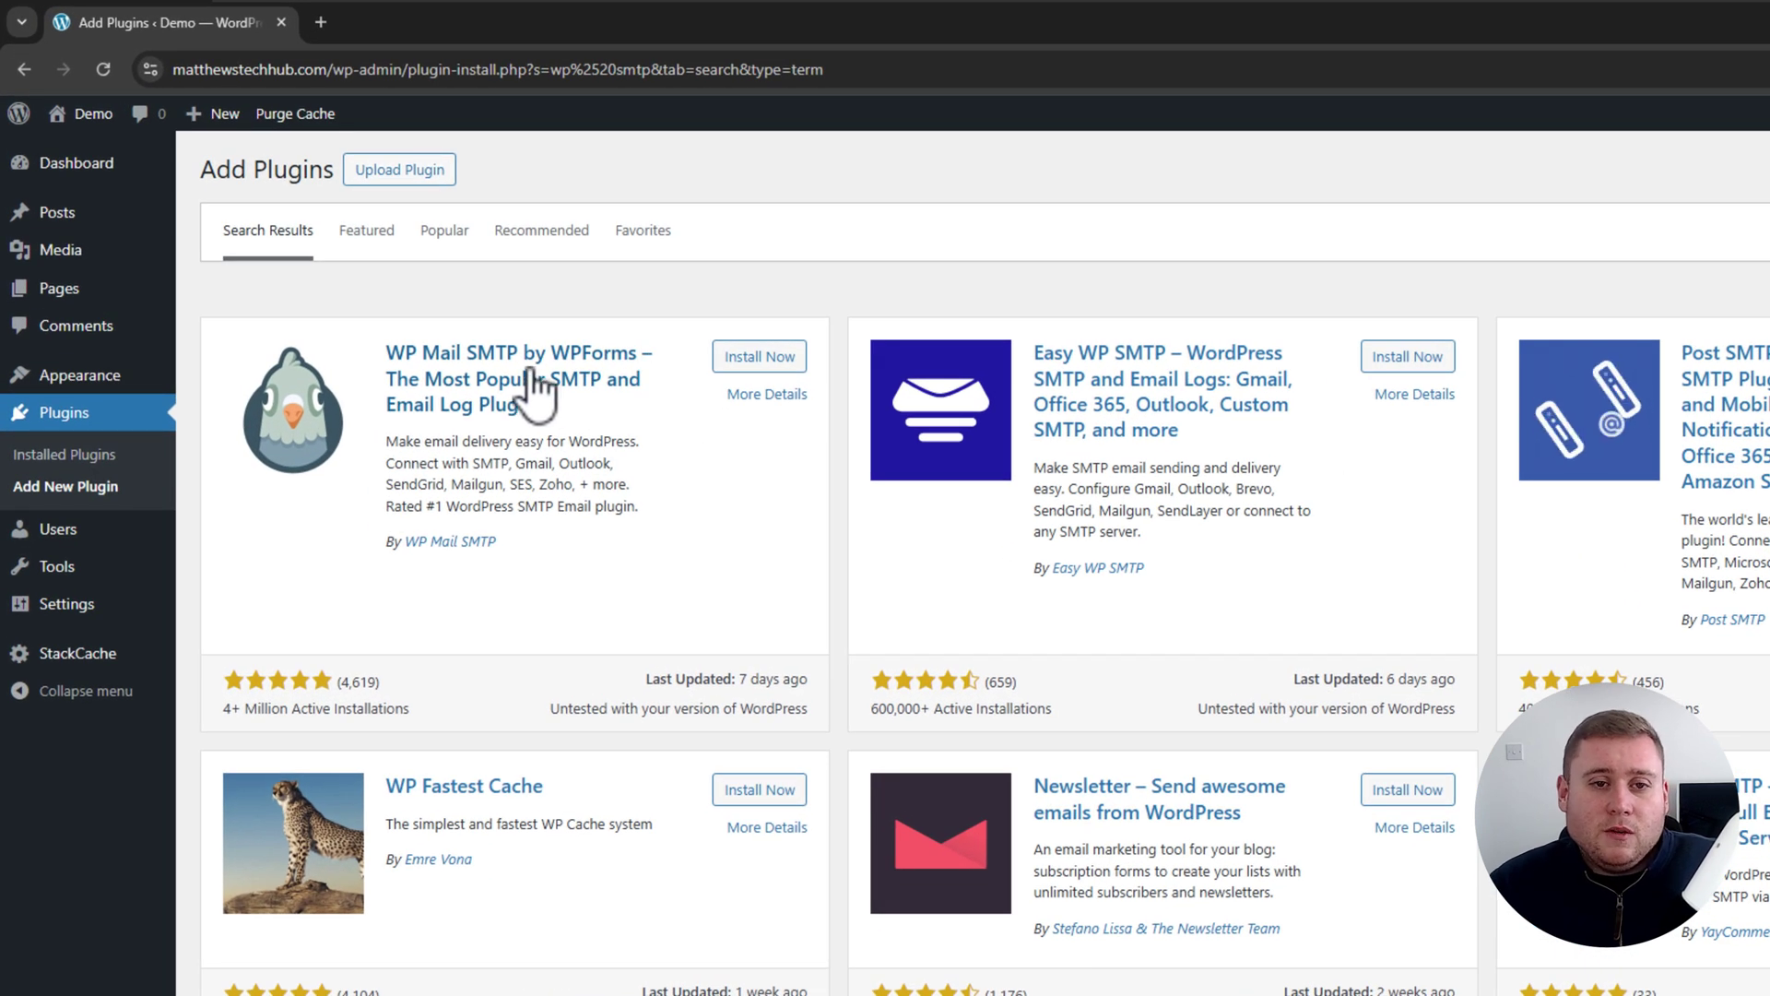
pyautogui.click(736, 369)
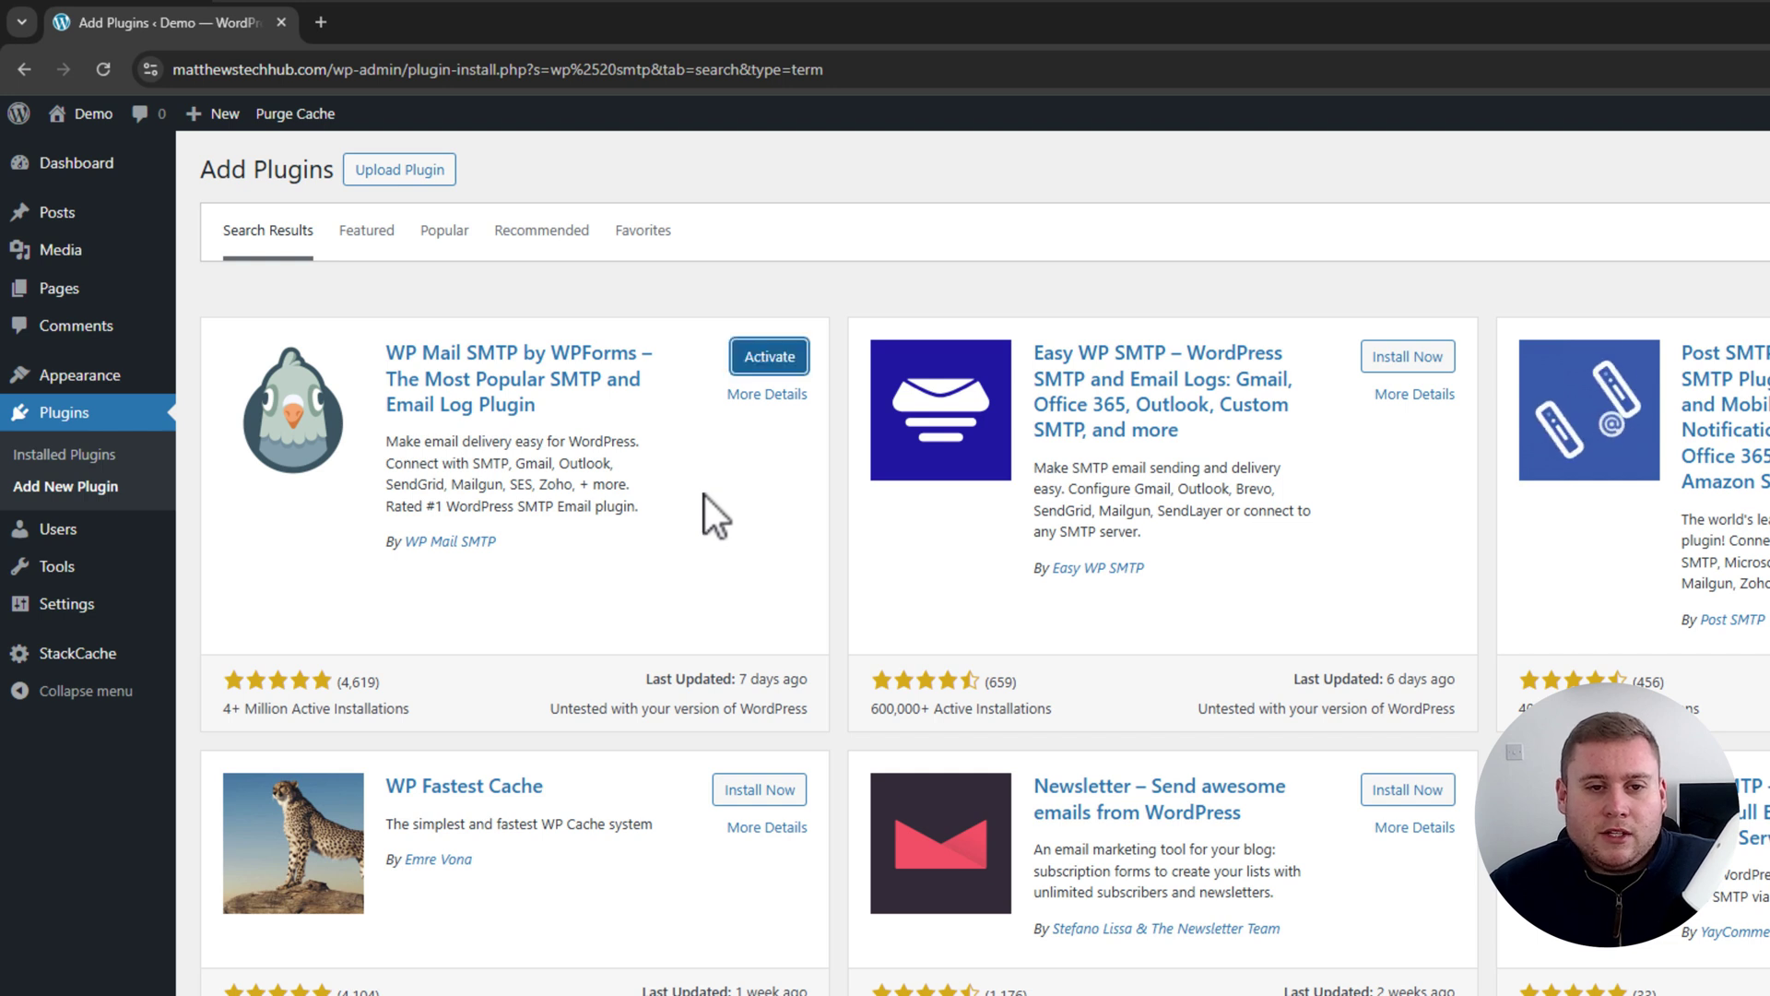
# Activate the newly installed WP Mail SMTP plugin.
pyautogui.click(780, 362)
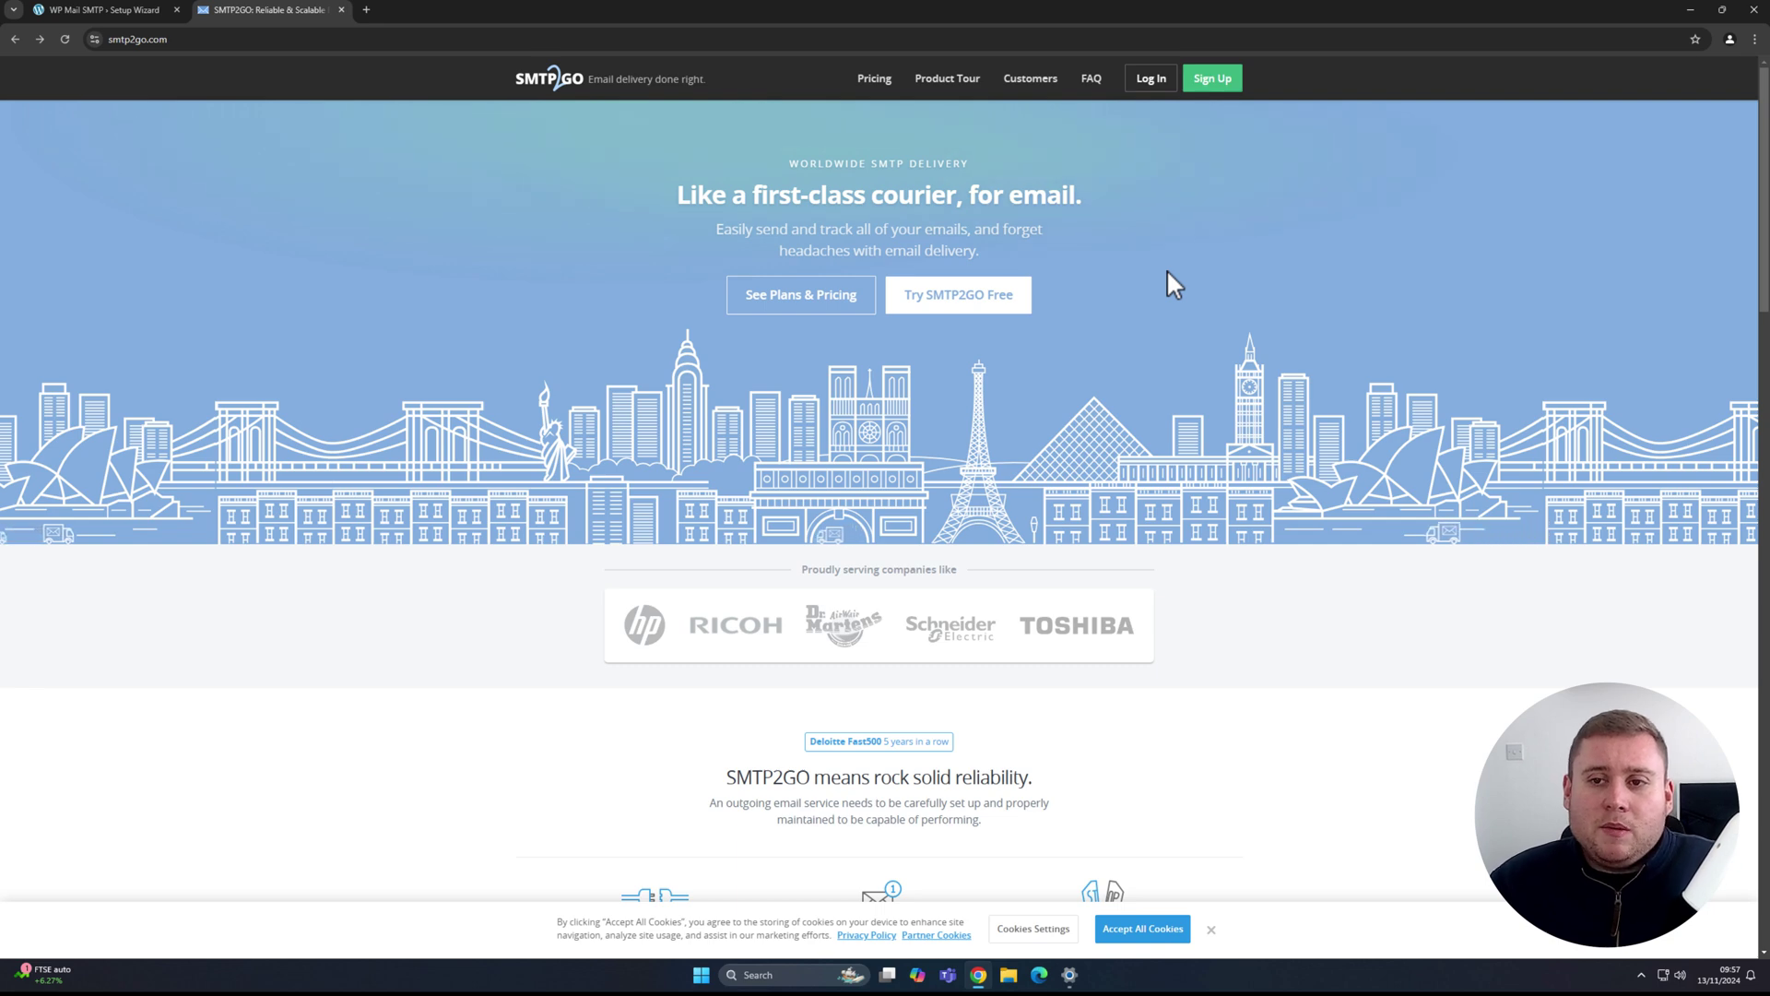
# Compare the Free (200 emails/day) and Professional (100,000 emails/mo) plans, then start the Free Plan.
pyautogui.click(1228, 82)
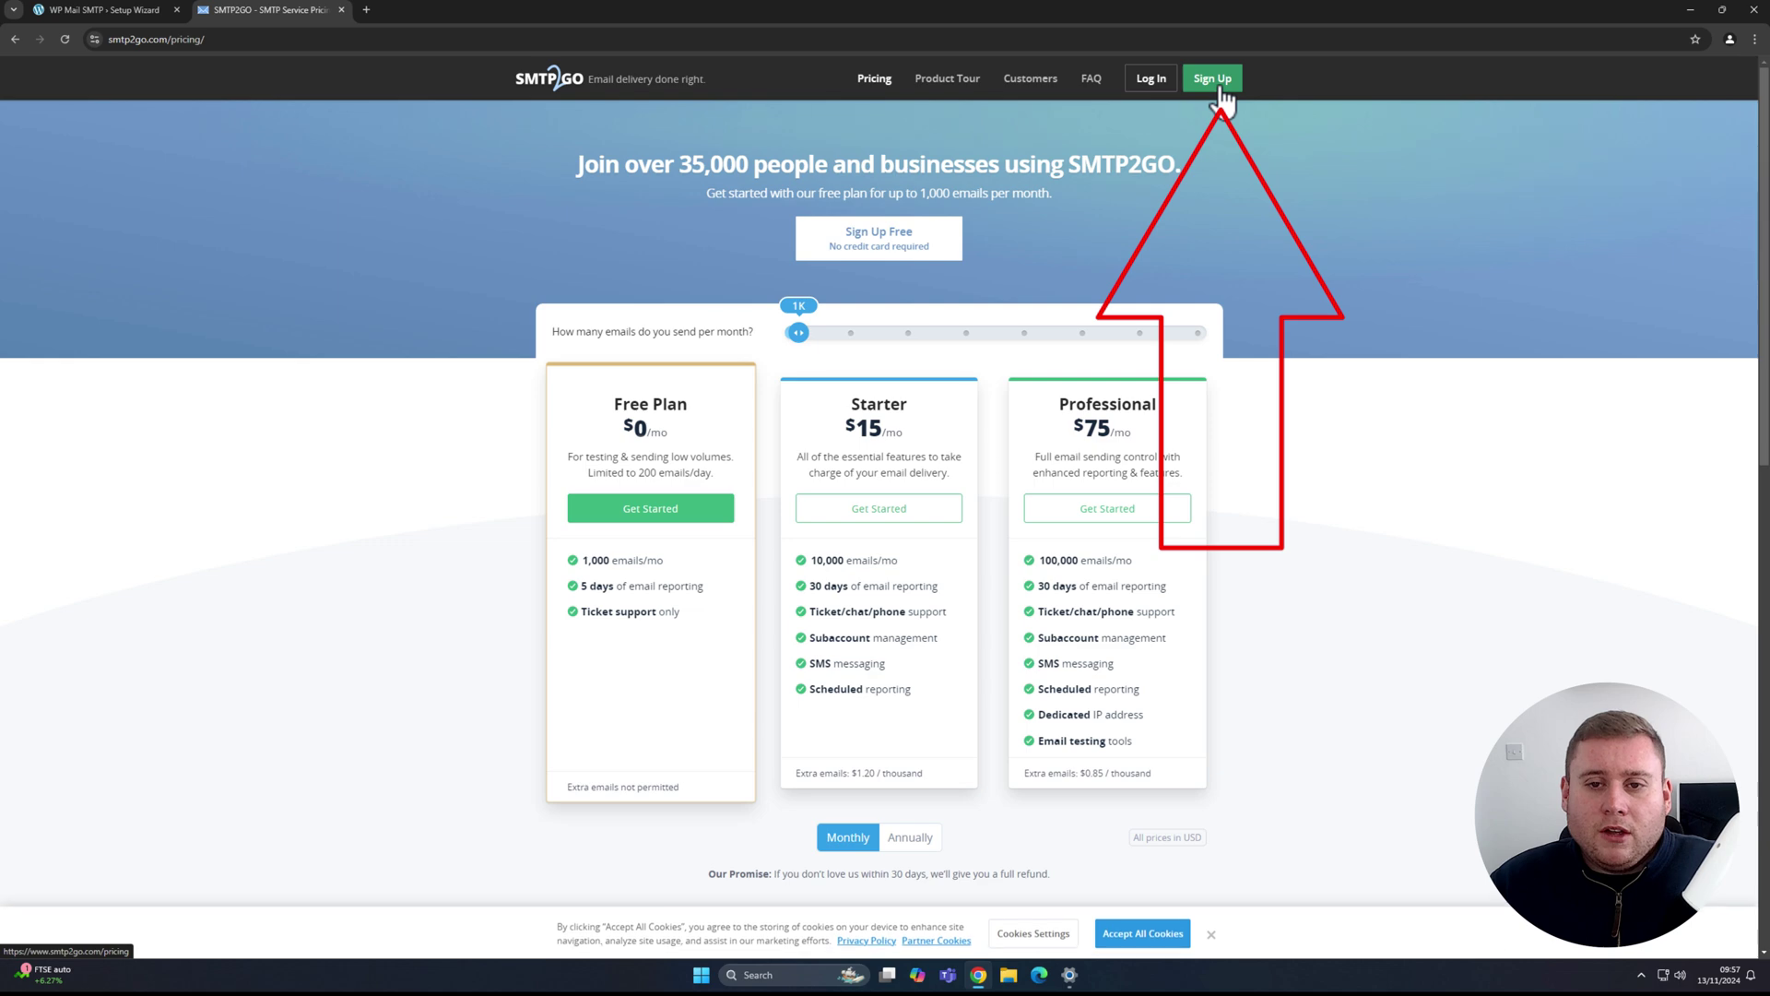
pyautogui.scroll(-1, 1097, 316)
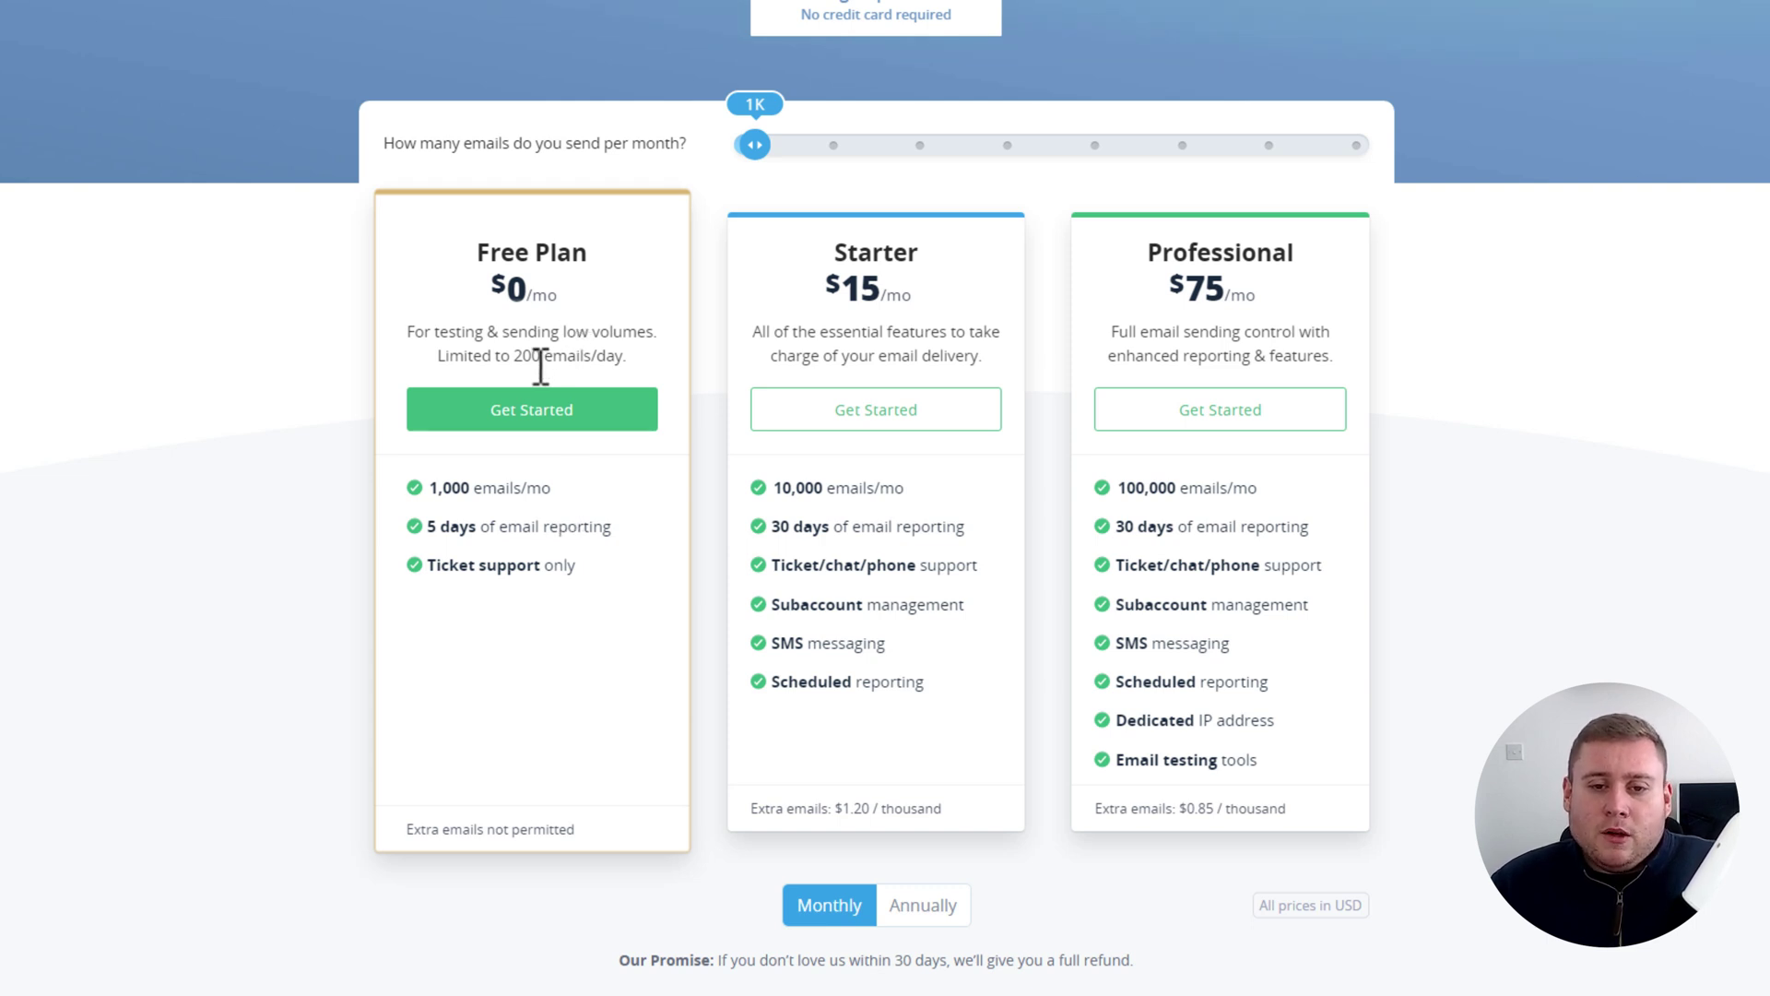
pyautogui.moveTo(513, 356); pyautogui.dragTo(633, 357)
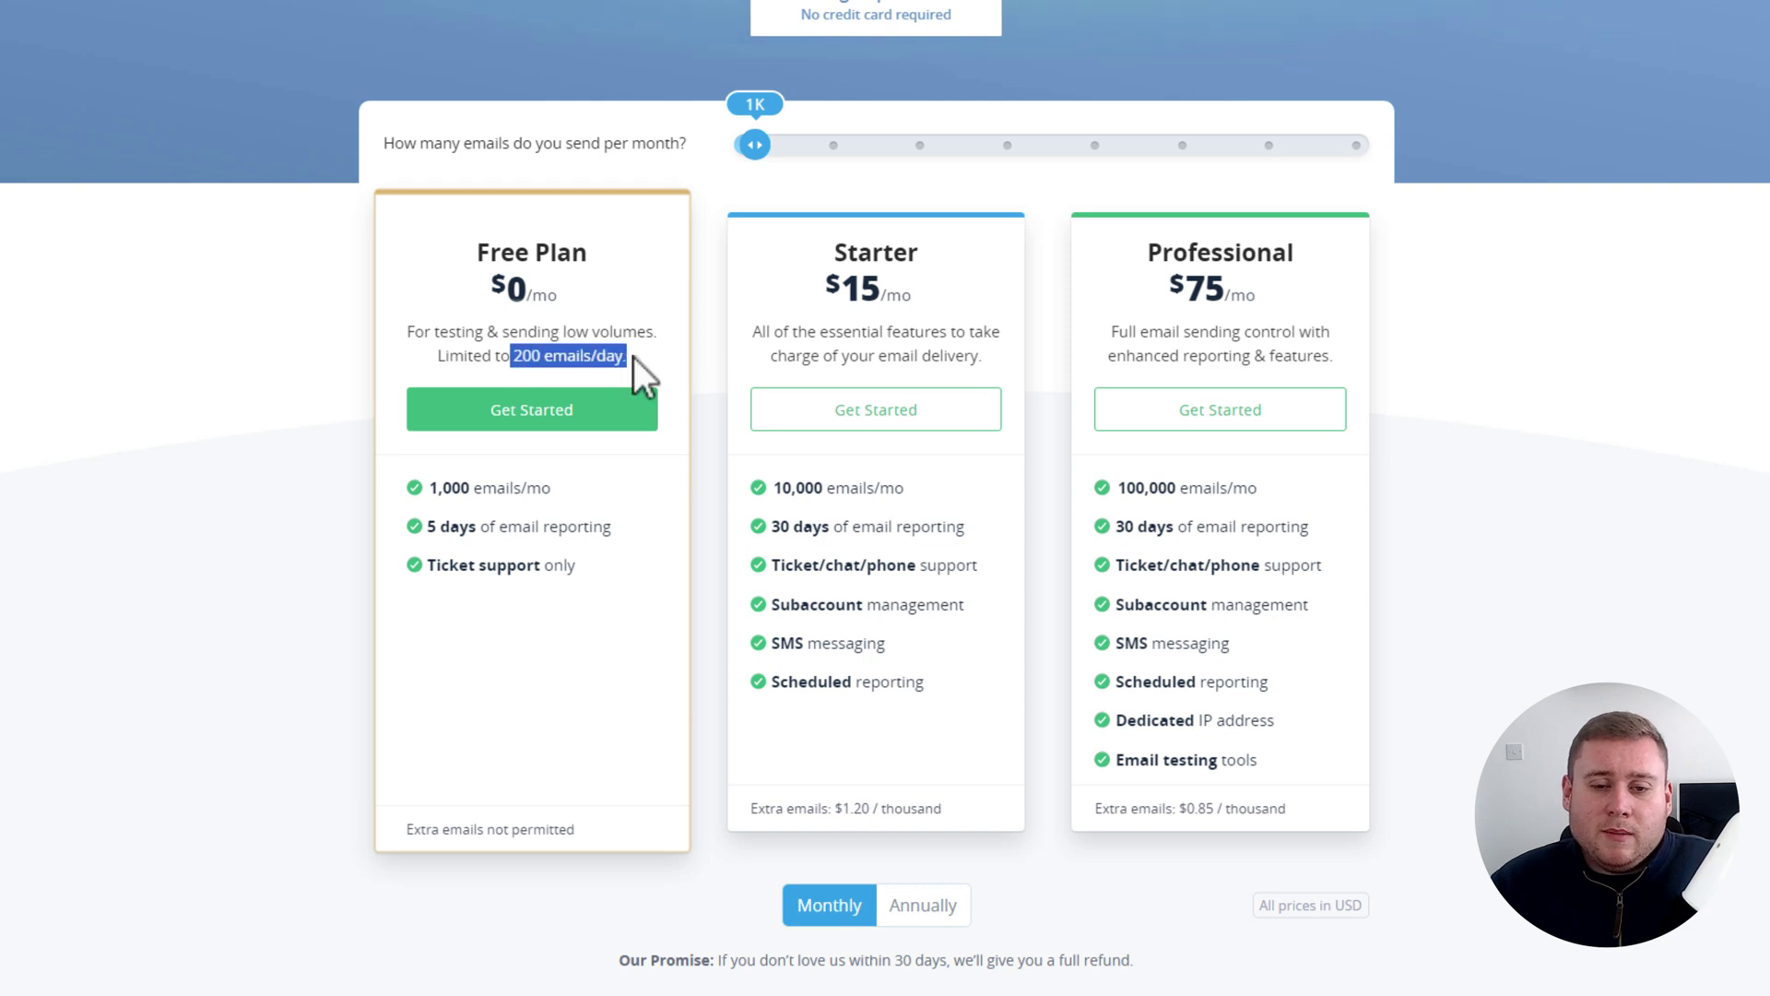
pyautogui.click(616, 519)
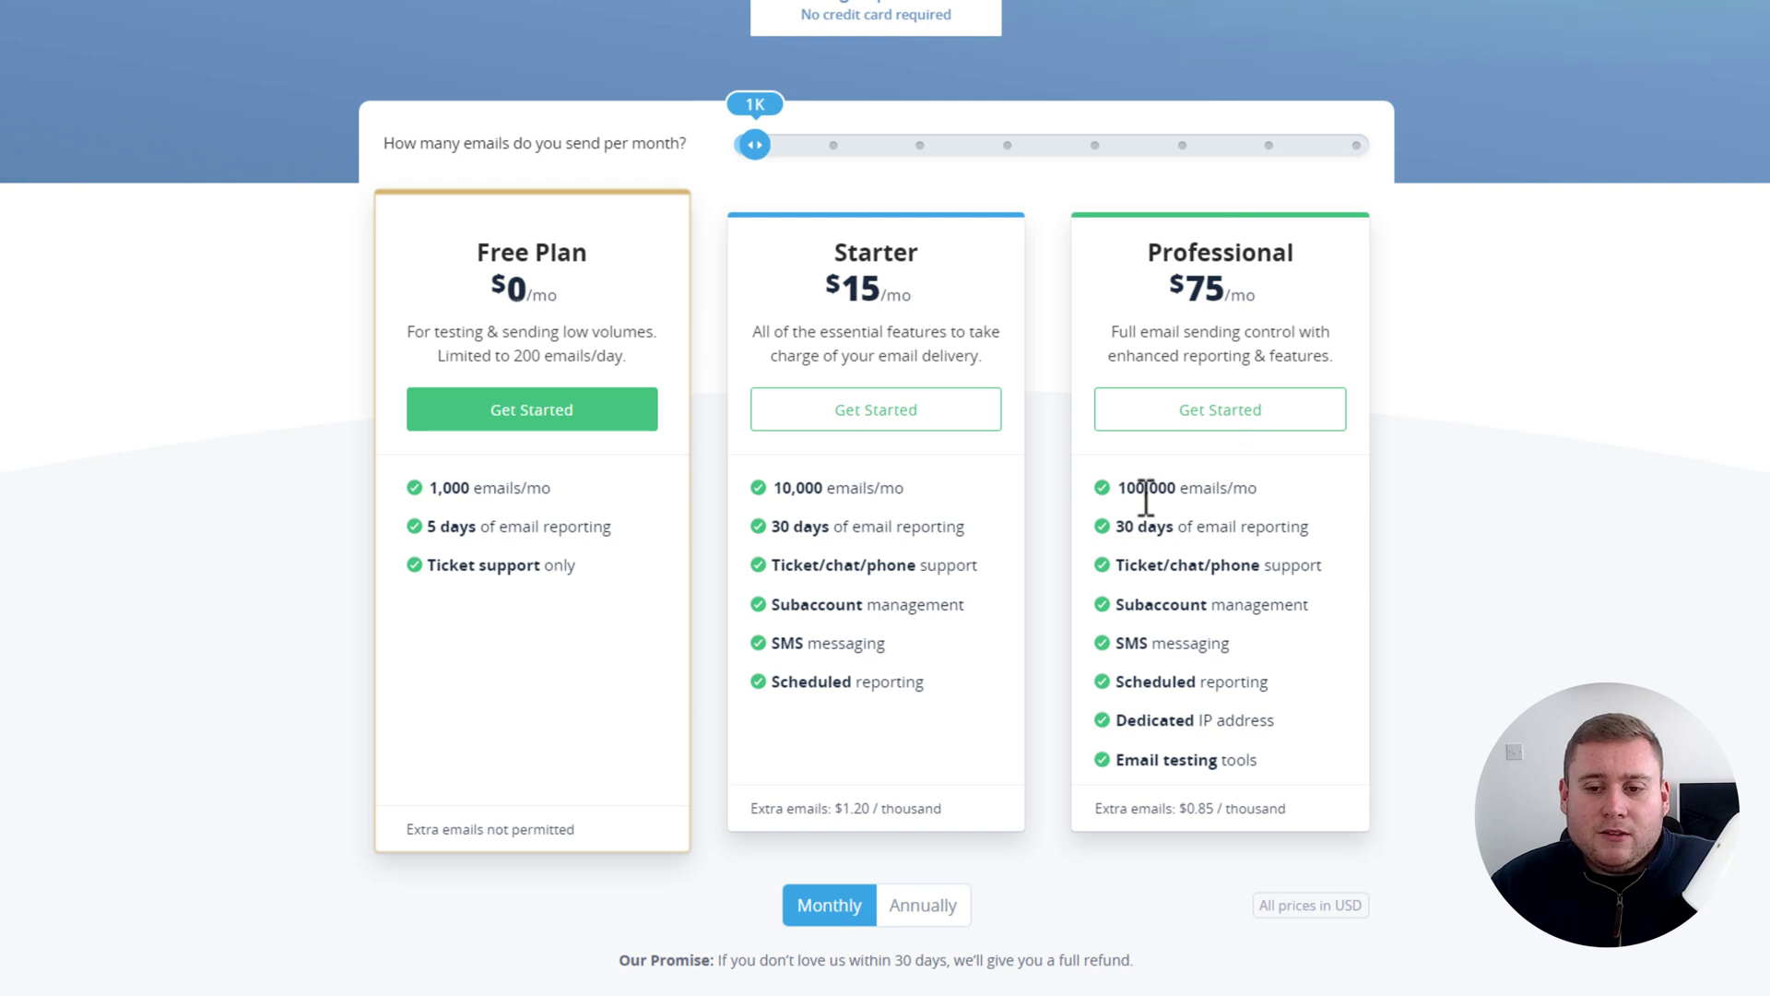
pyautogui.moveTo(1131, 488); pyautogui.dragTo(1266, 489)
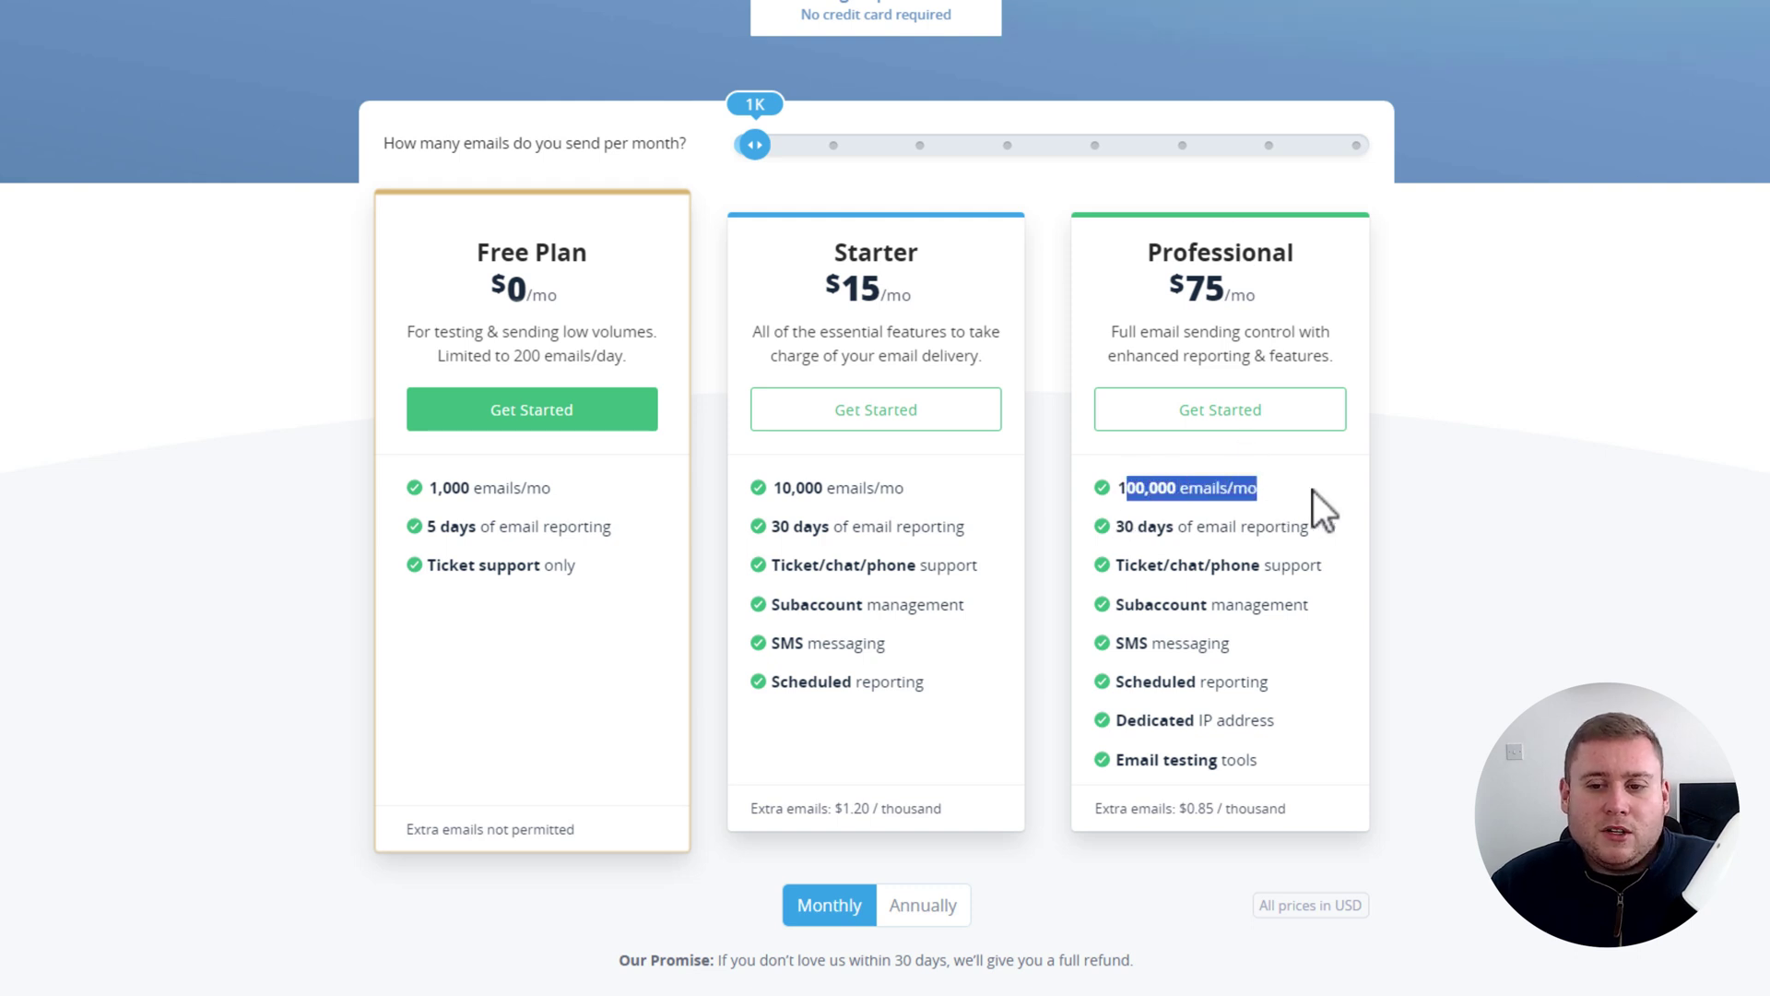
pyautogui.click(1312, 491)
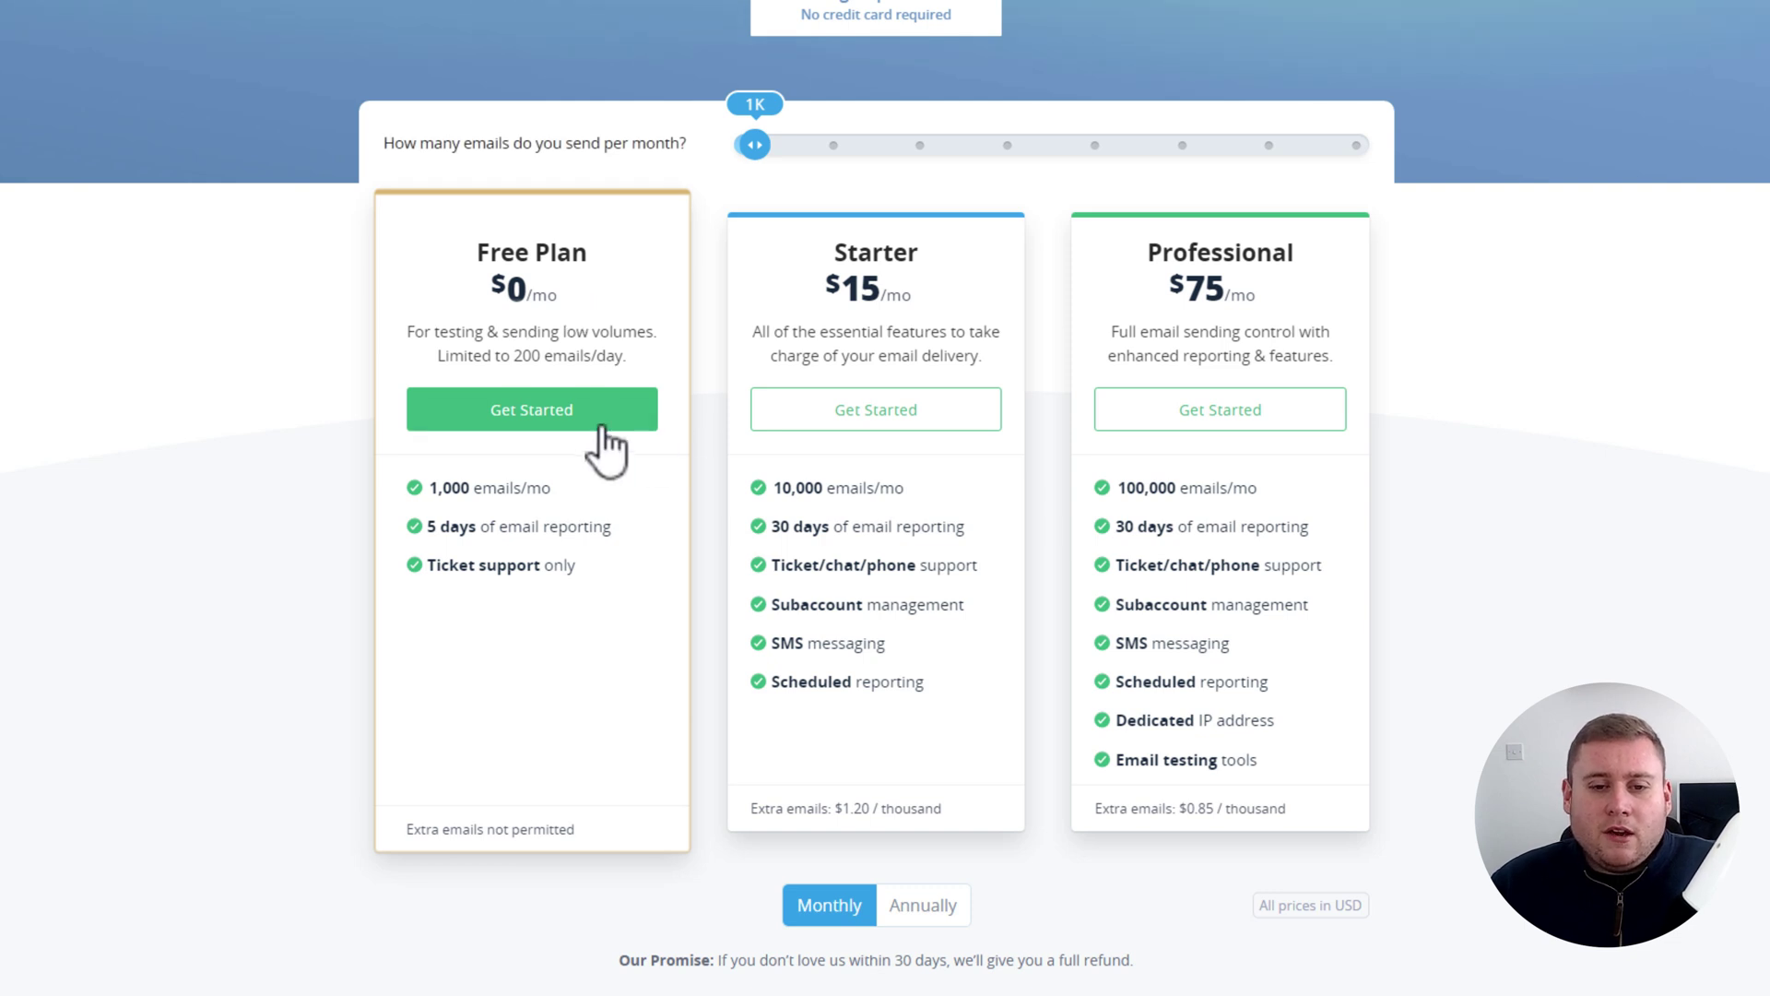
pyautogui.click(533, 414)
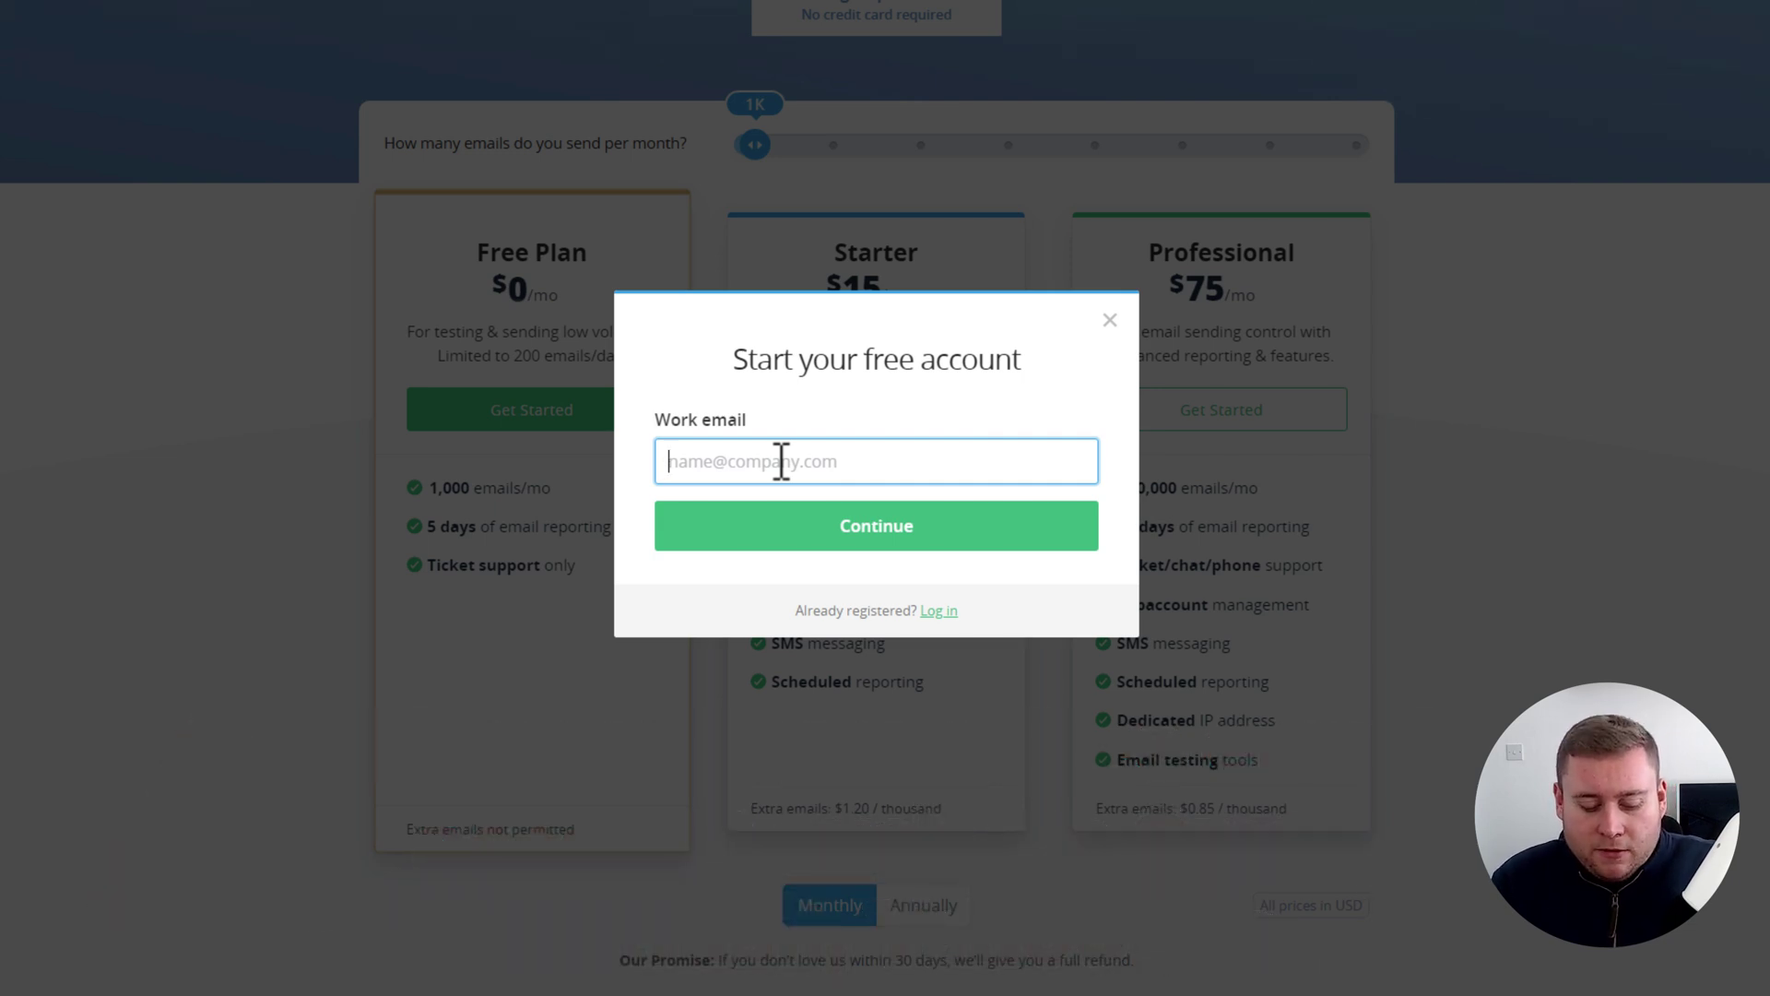
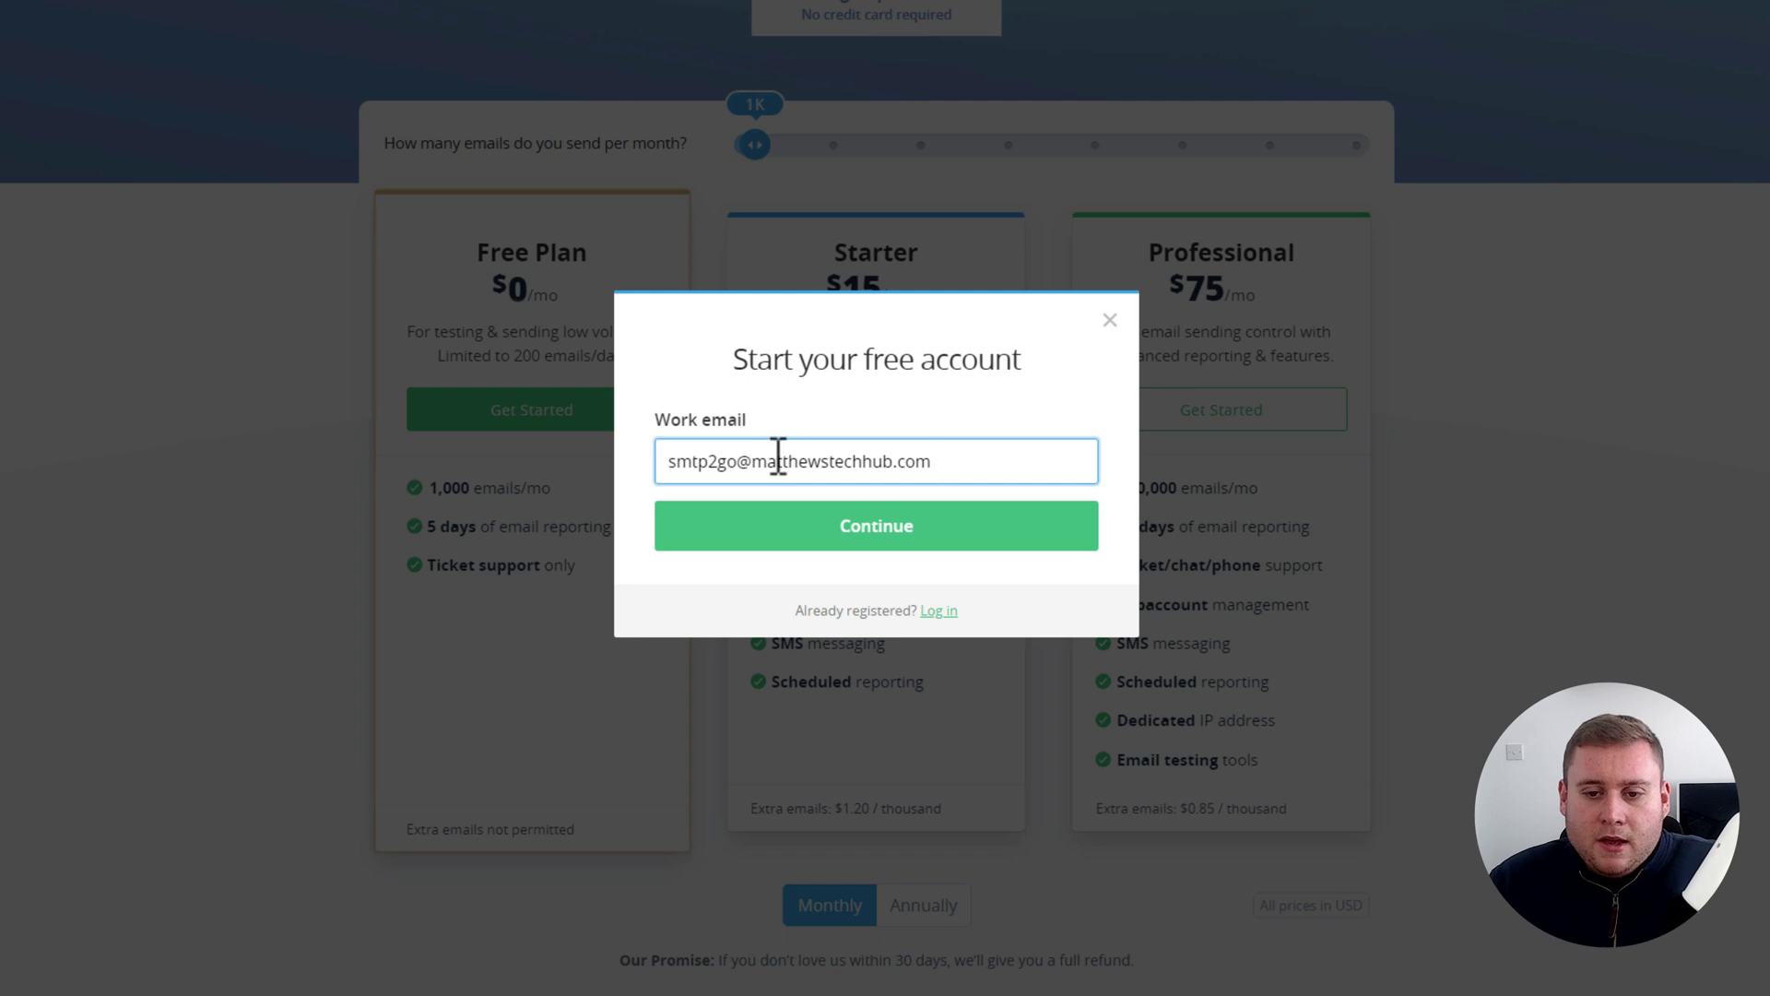
# Submit a work email address to create the free SMTP2GO account.
pyautogui.click(916, 539)
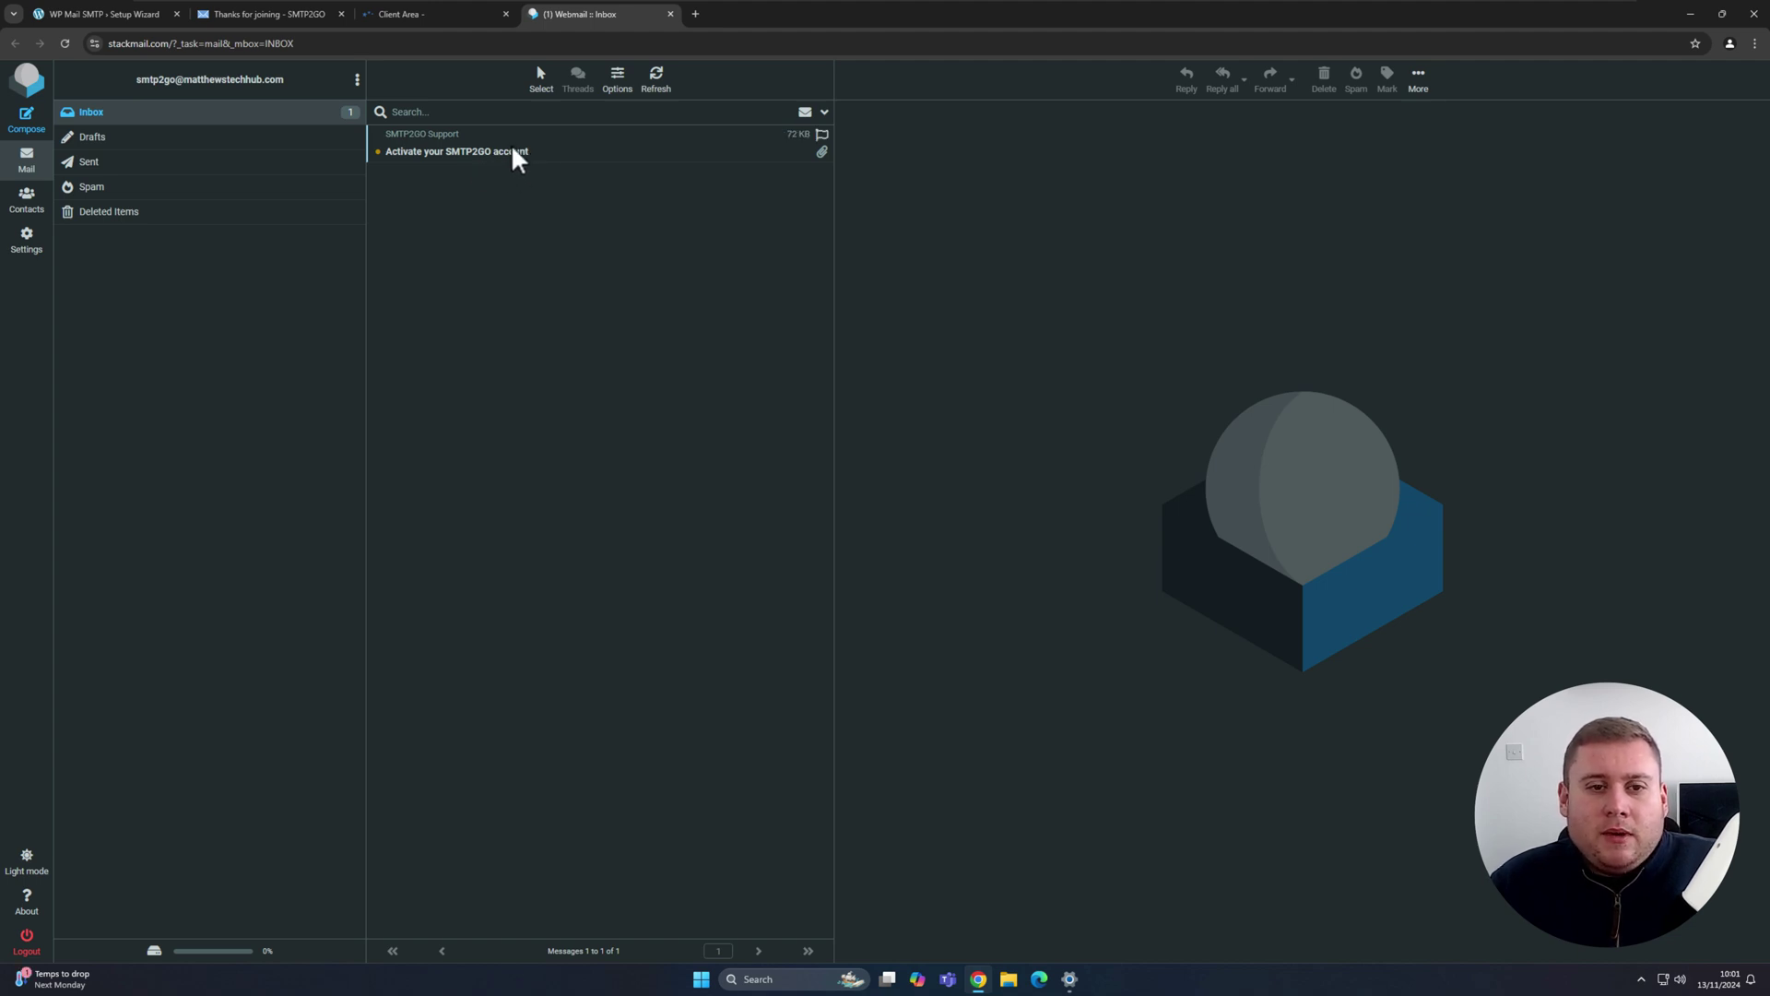
# Open the 'Activate your SMTP2GO account' email and activate the account from it.
pyautogui.click(512, 155)
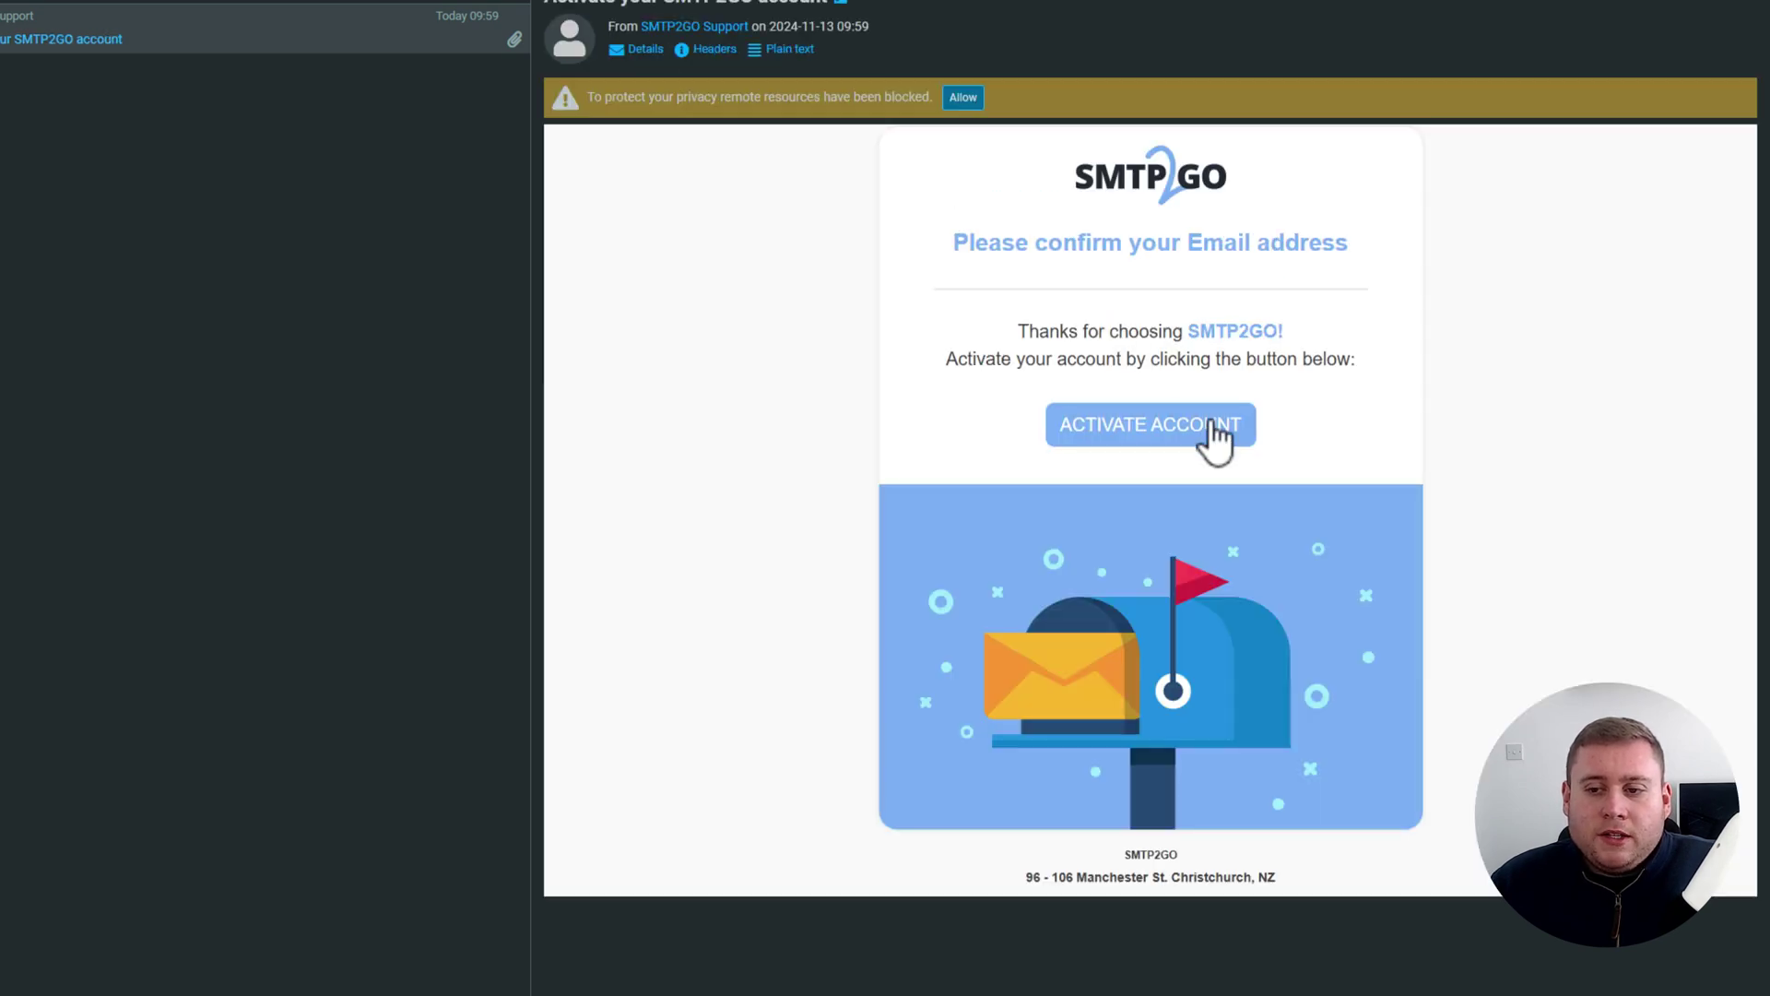
pyautogui.click(1155, 430)
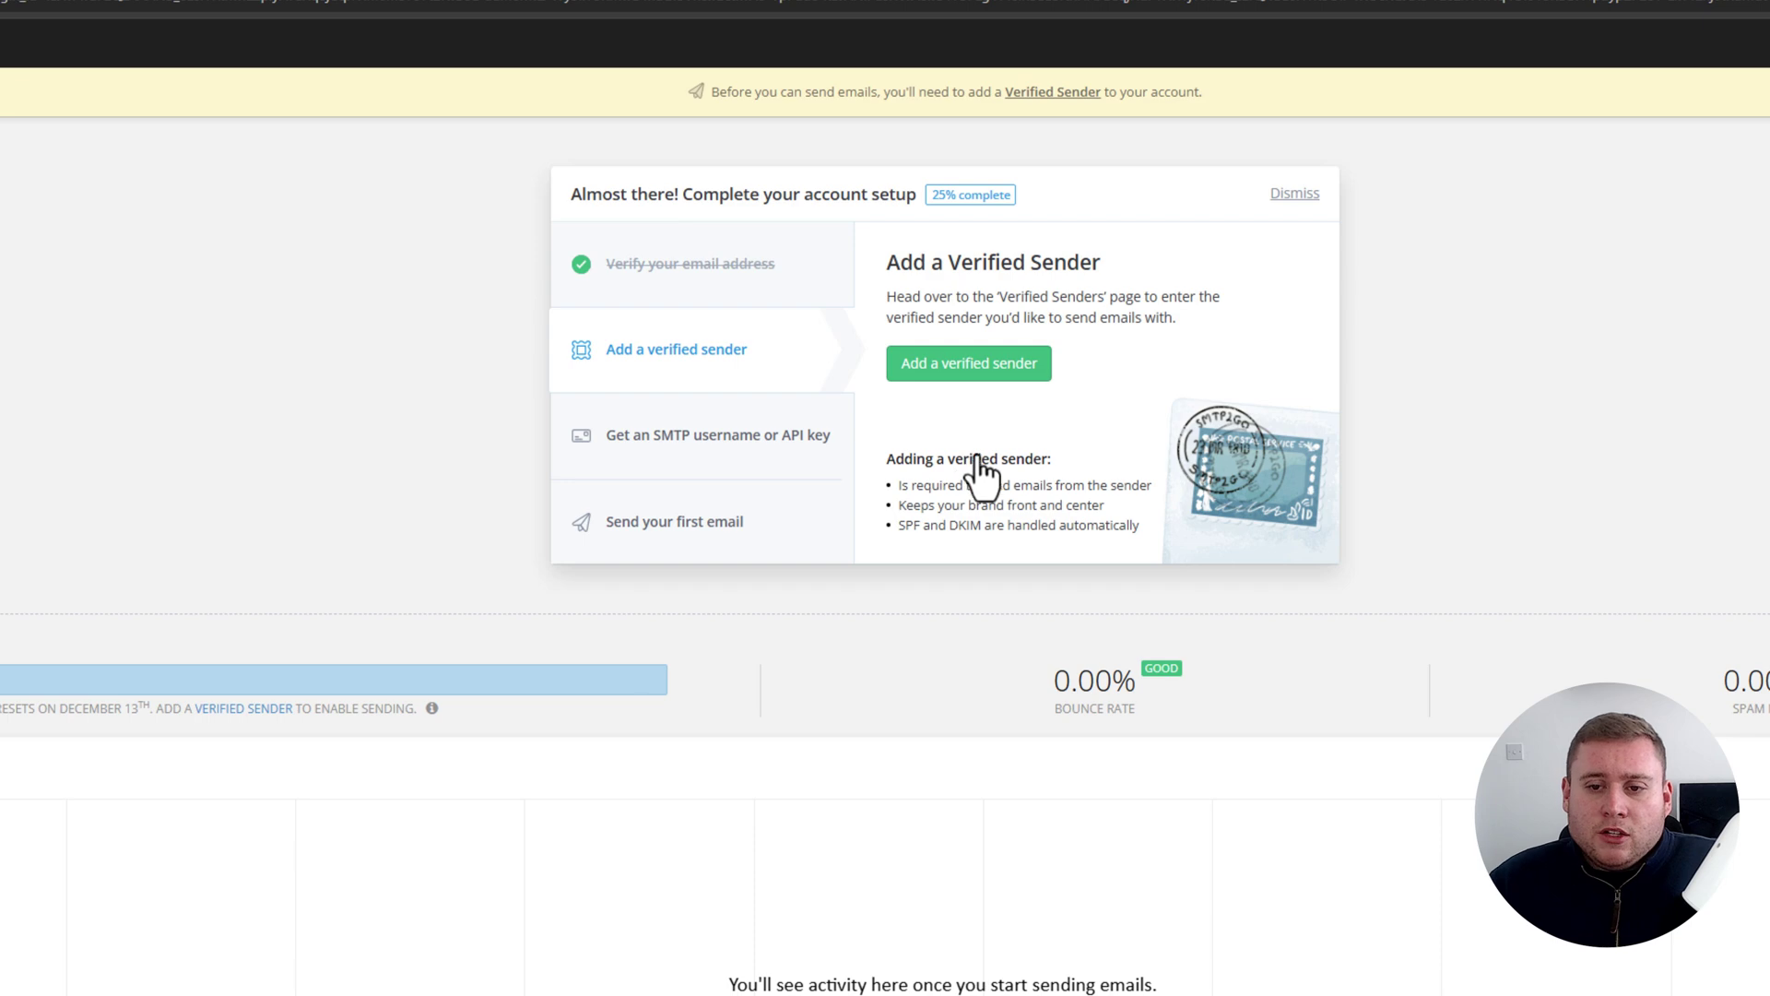
# Choose Add a verified sender from SMTP2GO's account setup panel.
pyautogui.click(966, 369)
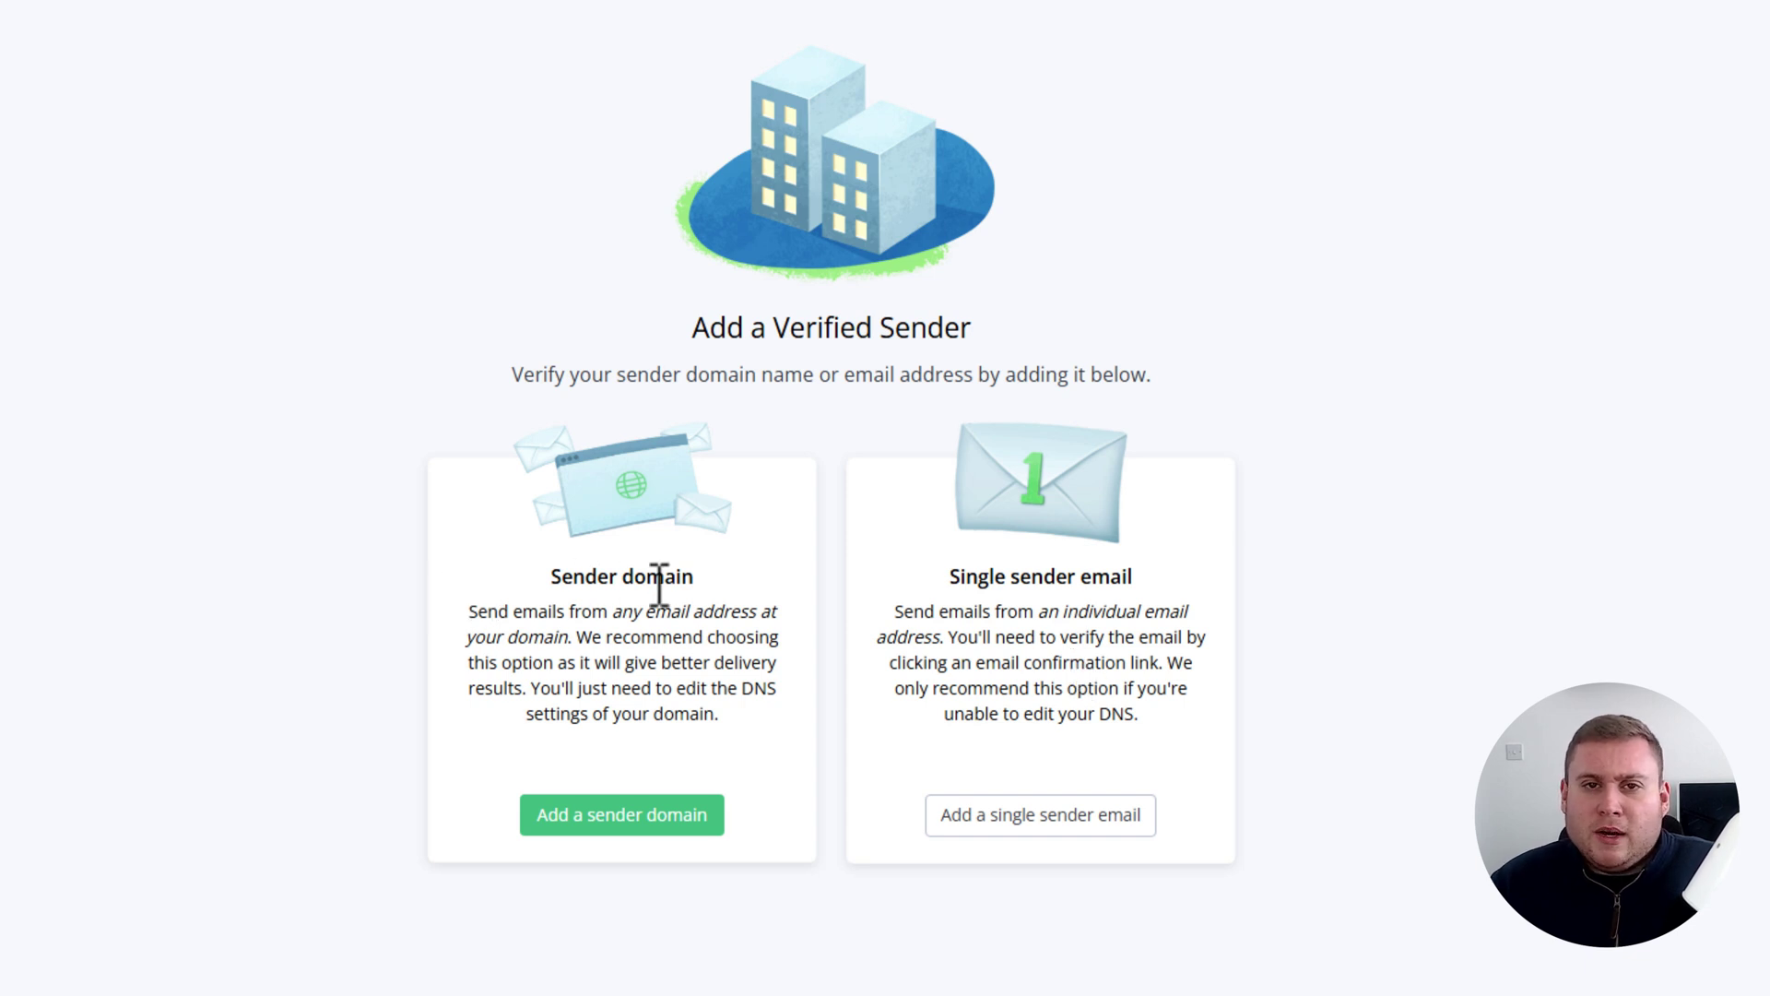
# Choose sender domain verification and submit matthewstechhub.com as the sending domain.
pyautogui.click(624, 821)
pyautogui.click(804, 299)
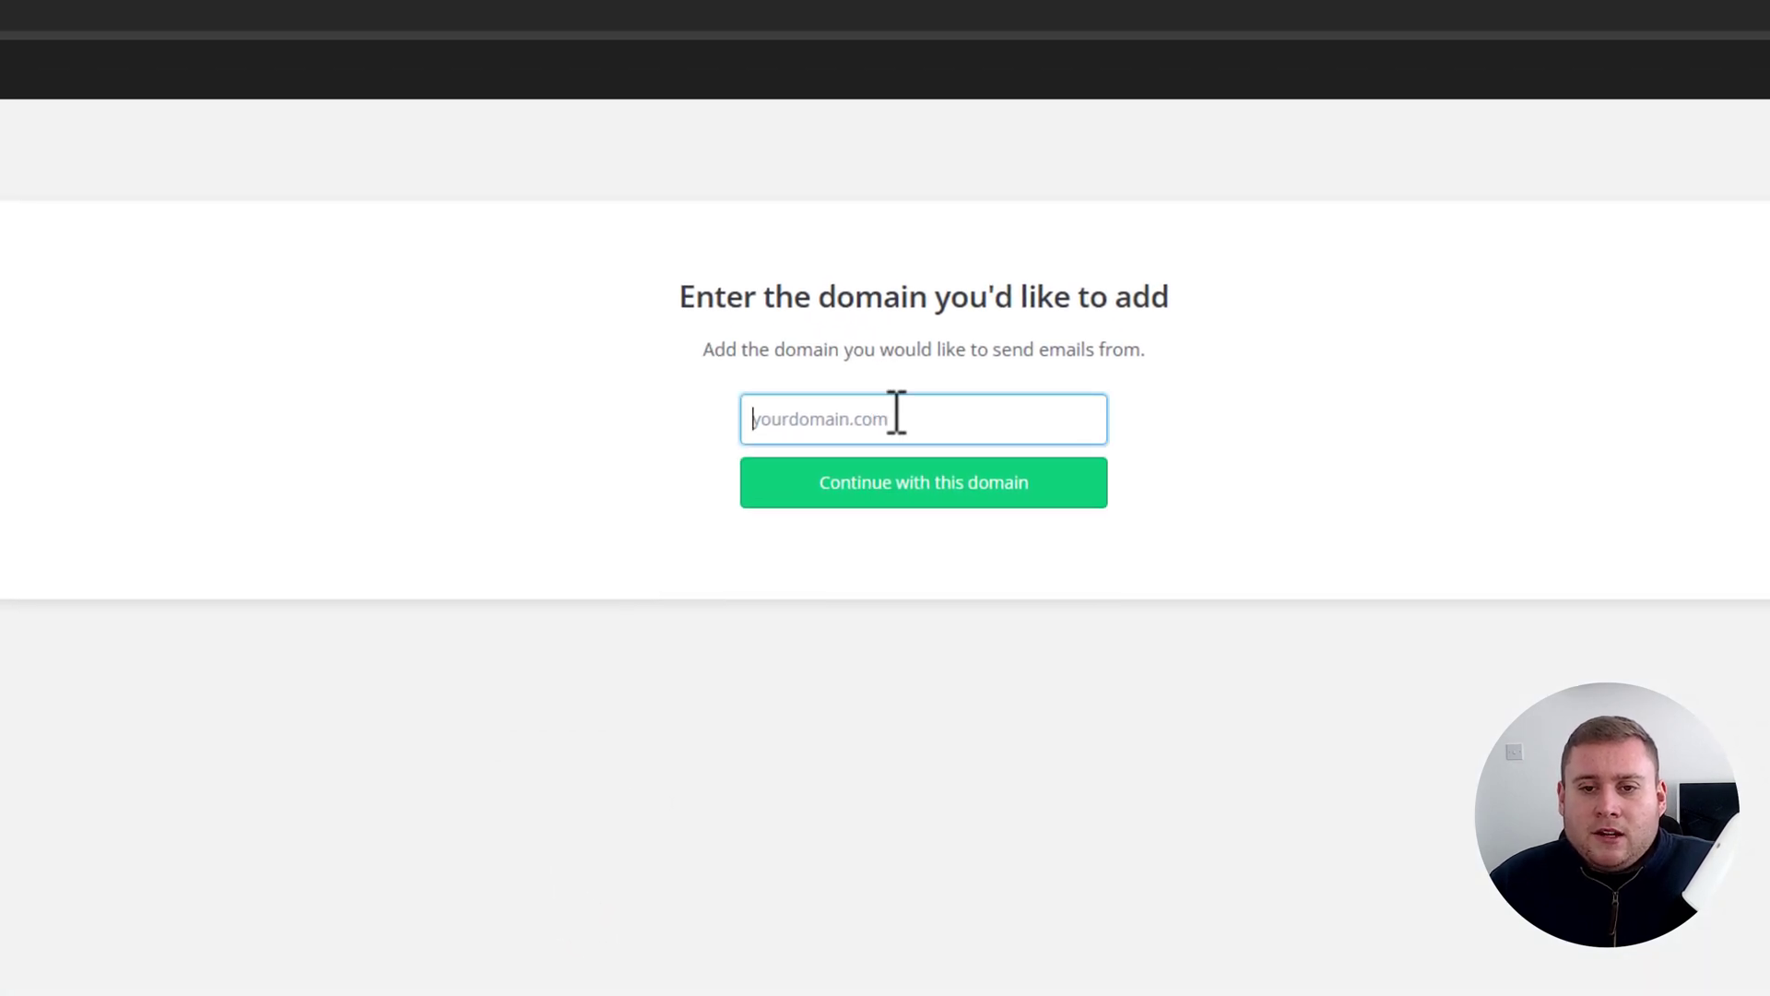
pyautogui.write('matthewsteh')
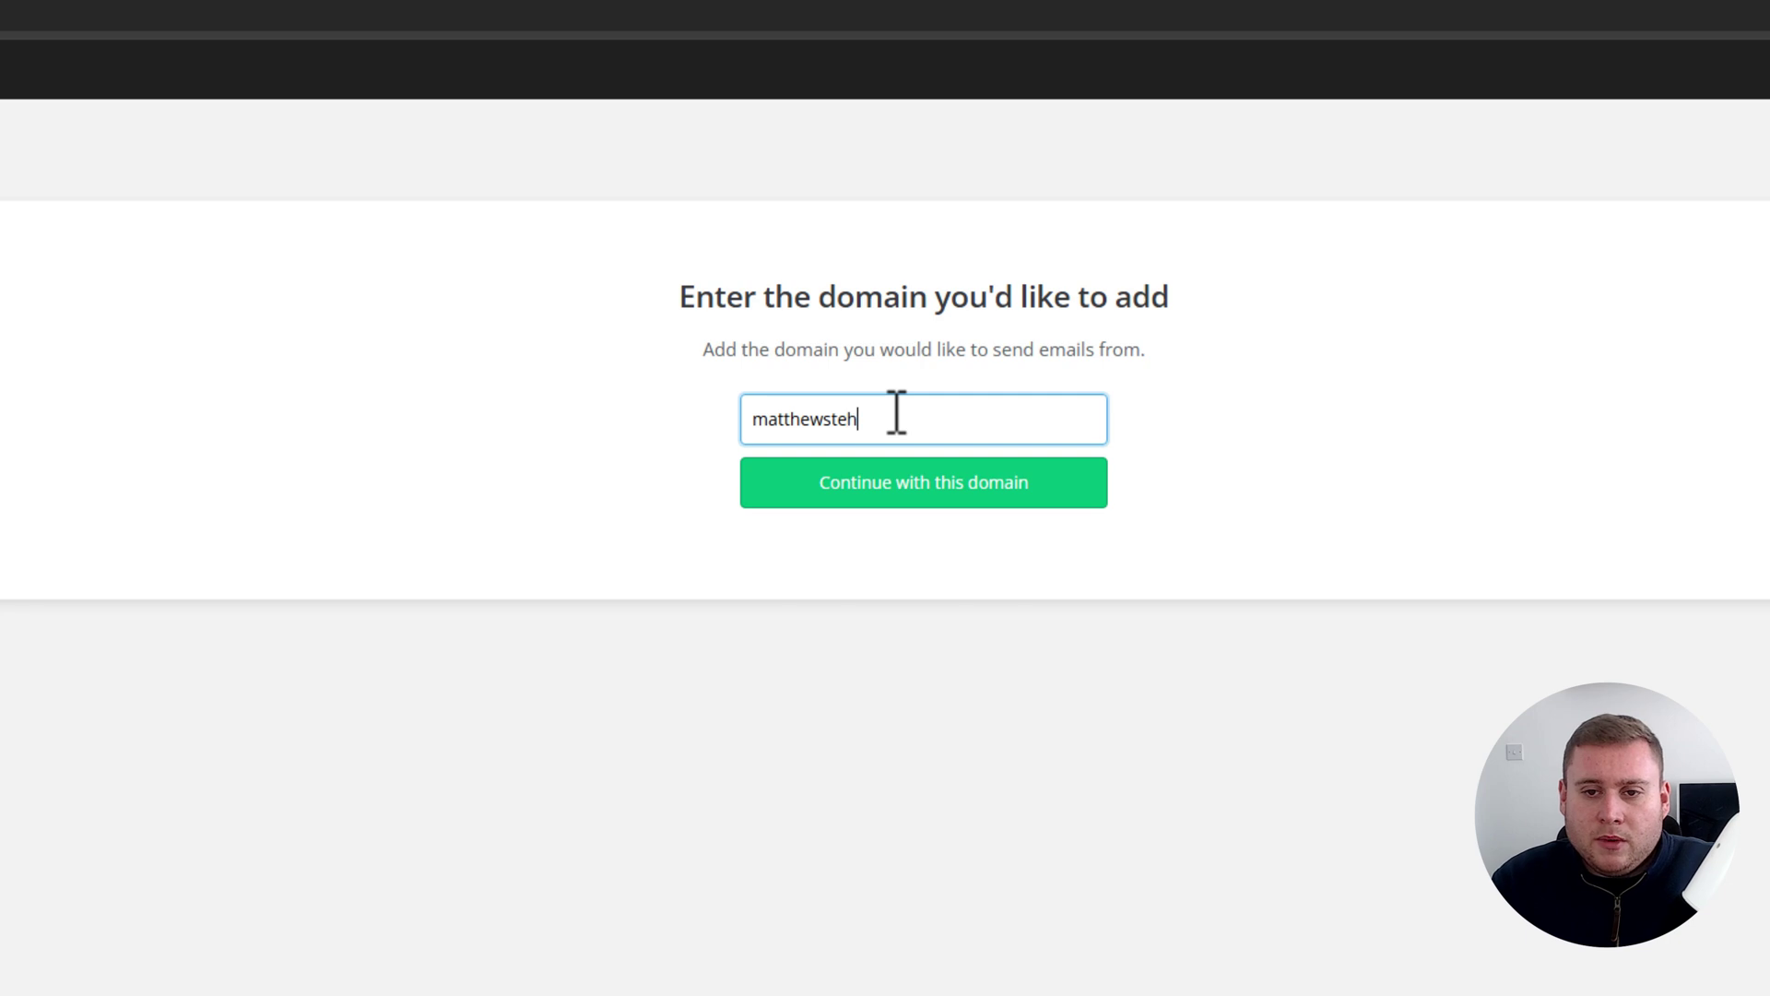
pyautogui.press('BackSpace')
pyautogui.write('chhub.com')
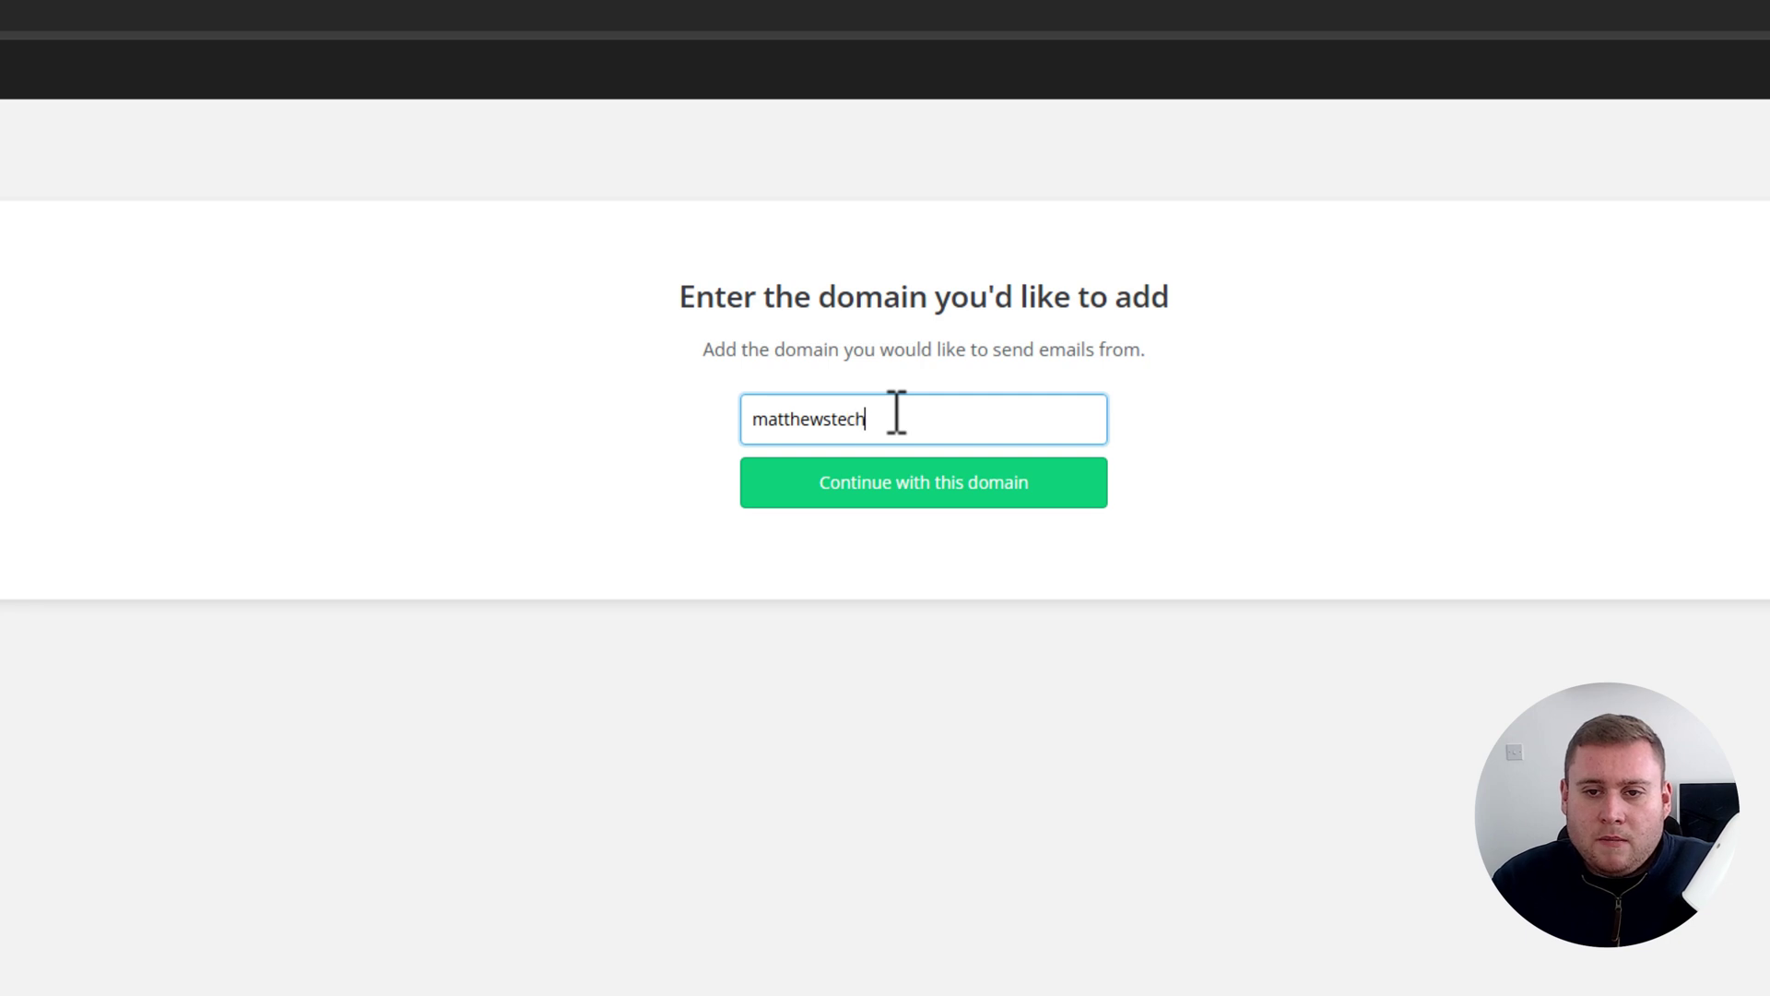
pyautogui.click(950, 493)
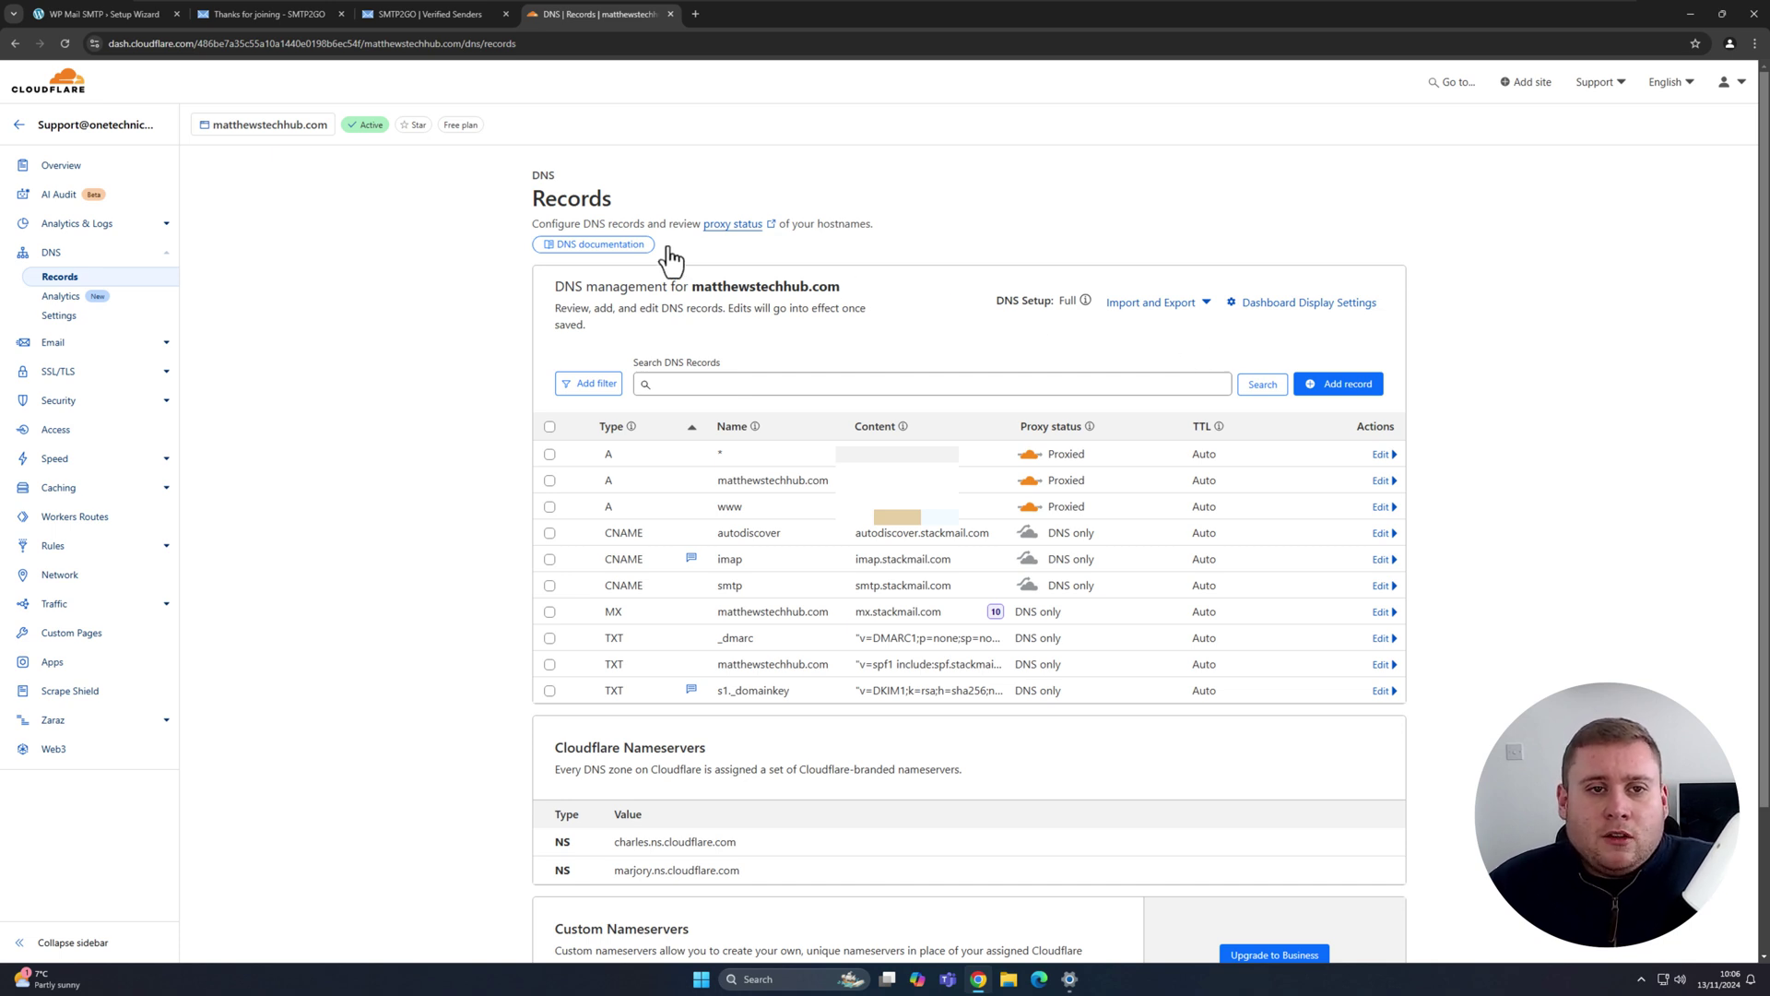
# Check SMTP2GO's required CNAME records and start a new CNAME record in Cloudflare.
pyautogui.click(434, 13)
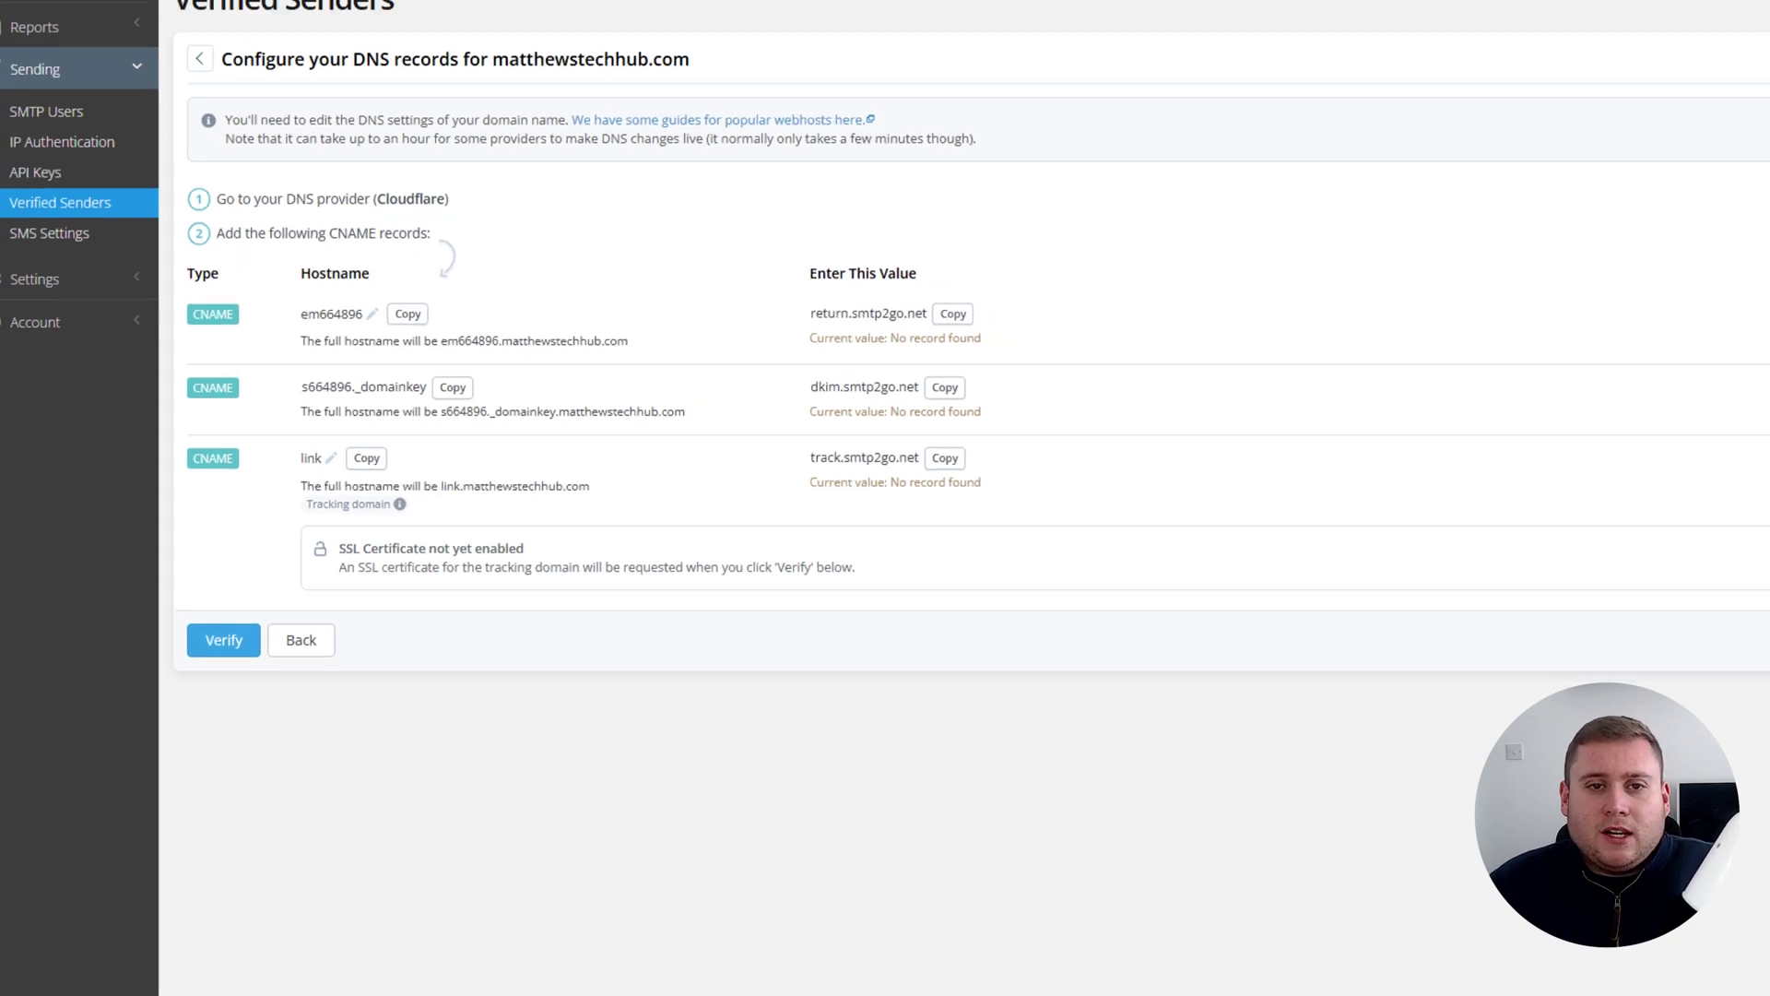
pyautogui.click(595, 14)
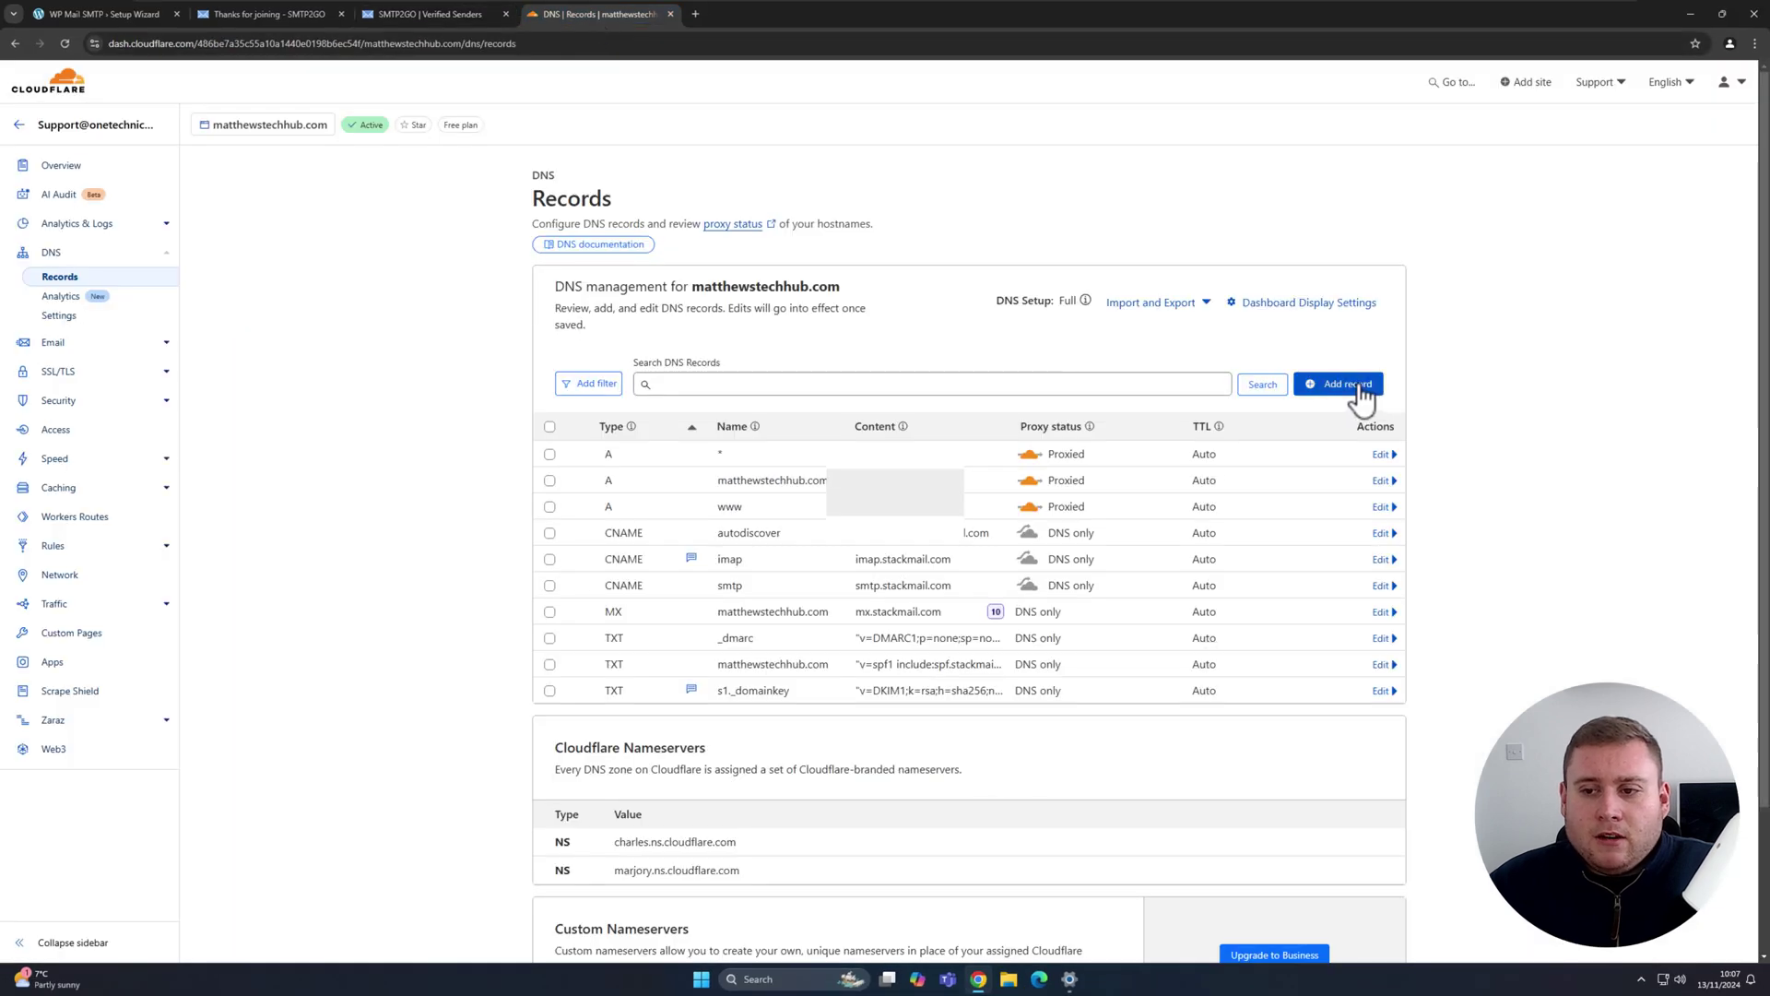
pyautogui.click(1360, 388)
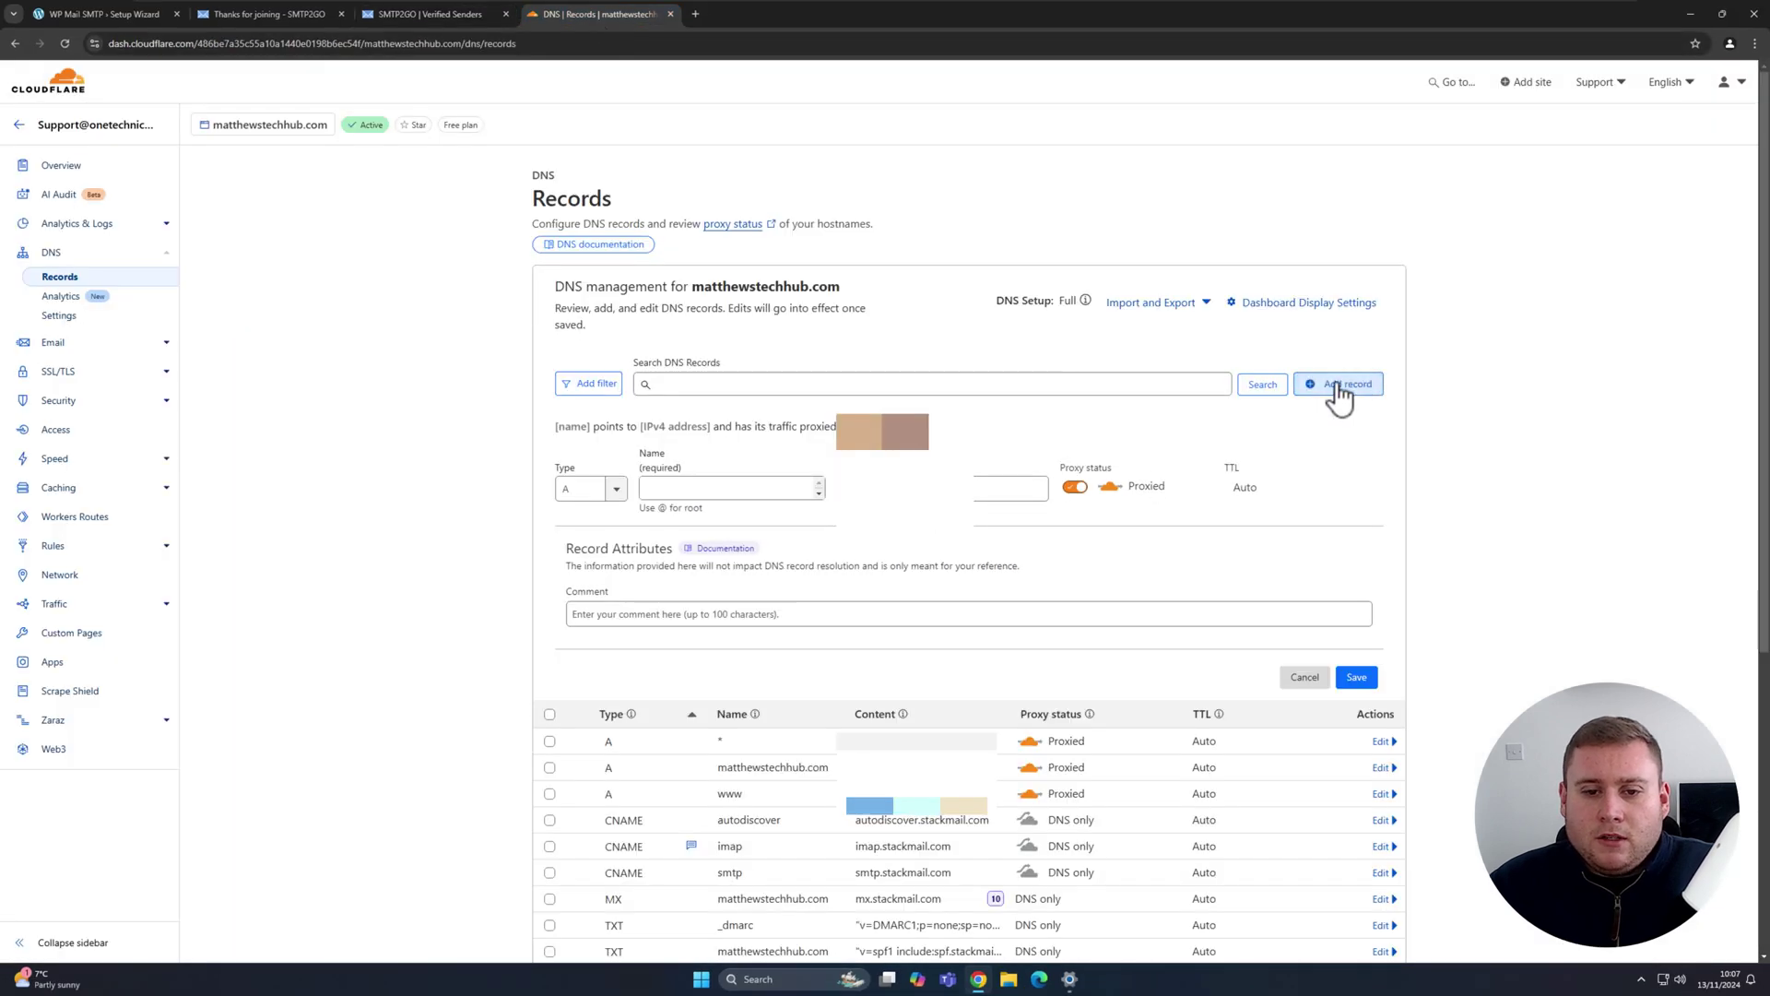
pyautogui.click(590, 490)
pyautogui.click(581, 624)
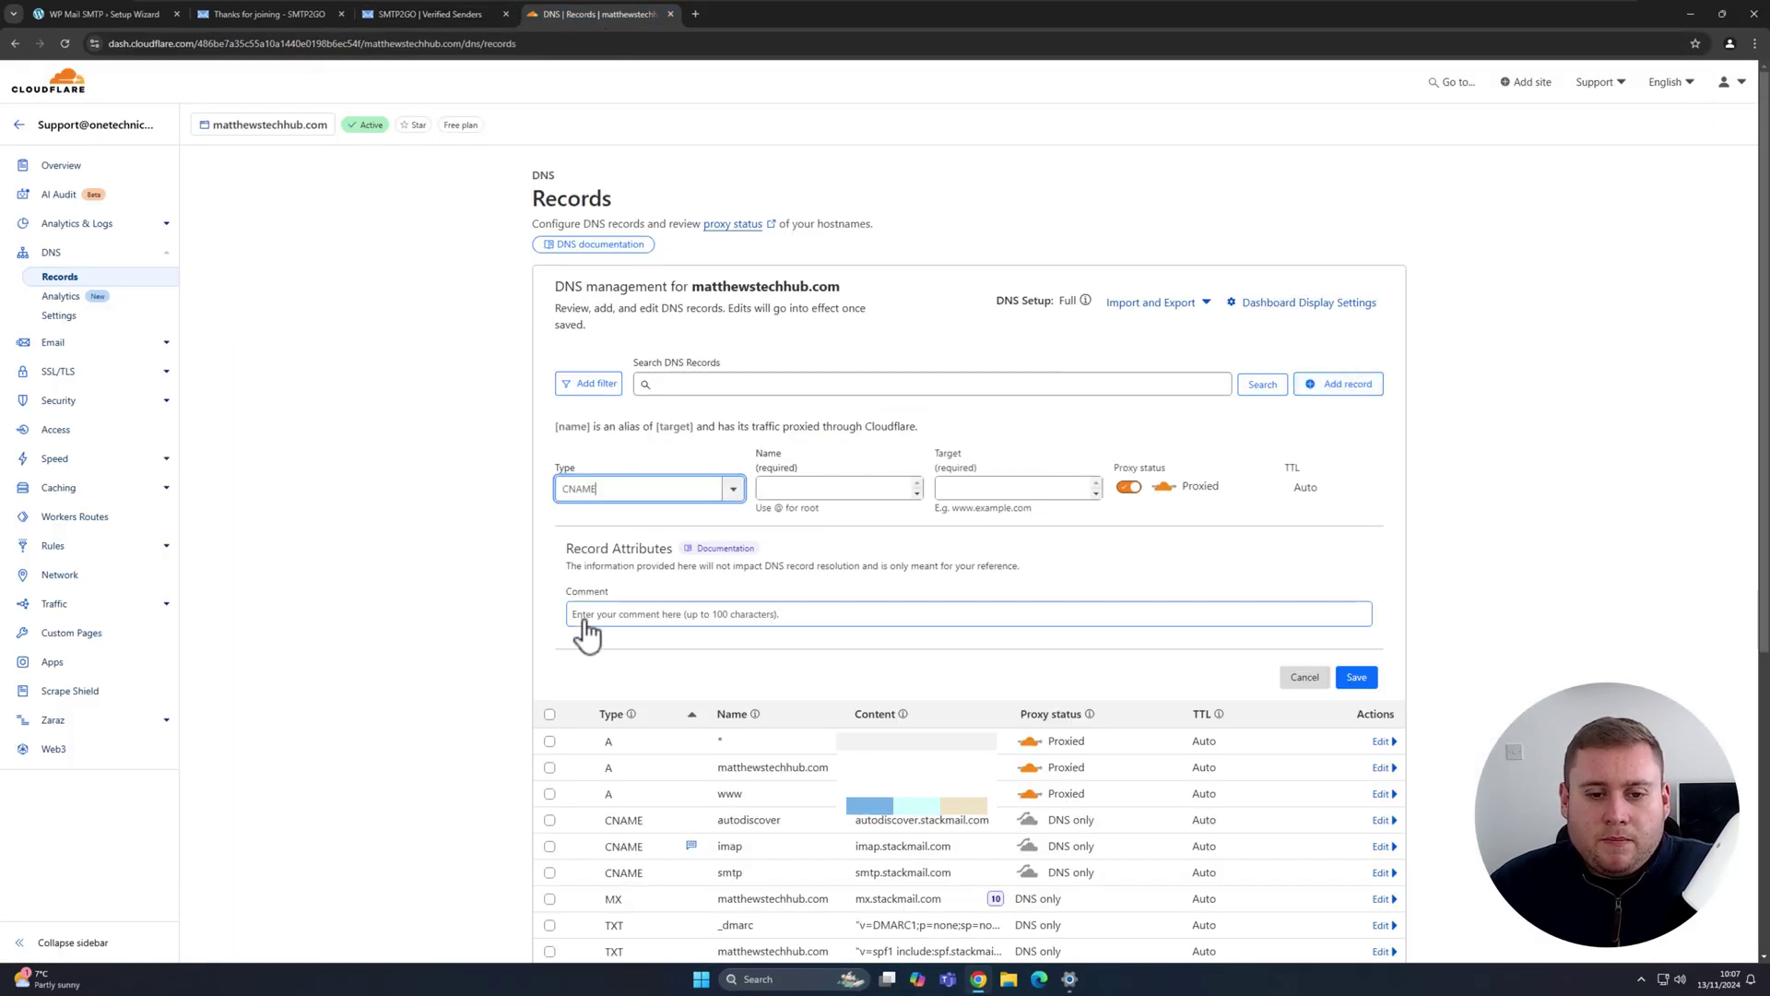
# Save a DNS-only CNAME record named em664896 pointing to return.smtp2go.net.
pyautogui.click(430, 16)
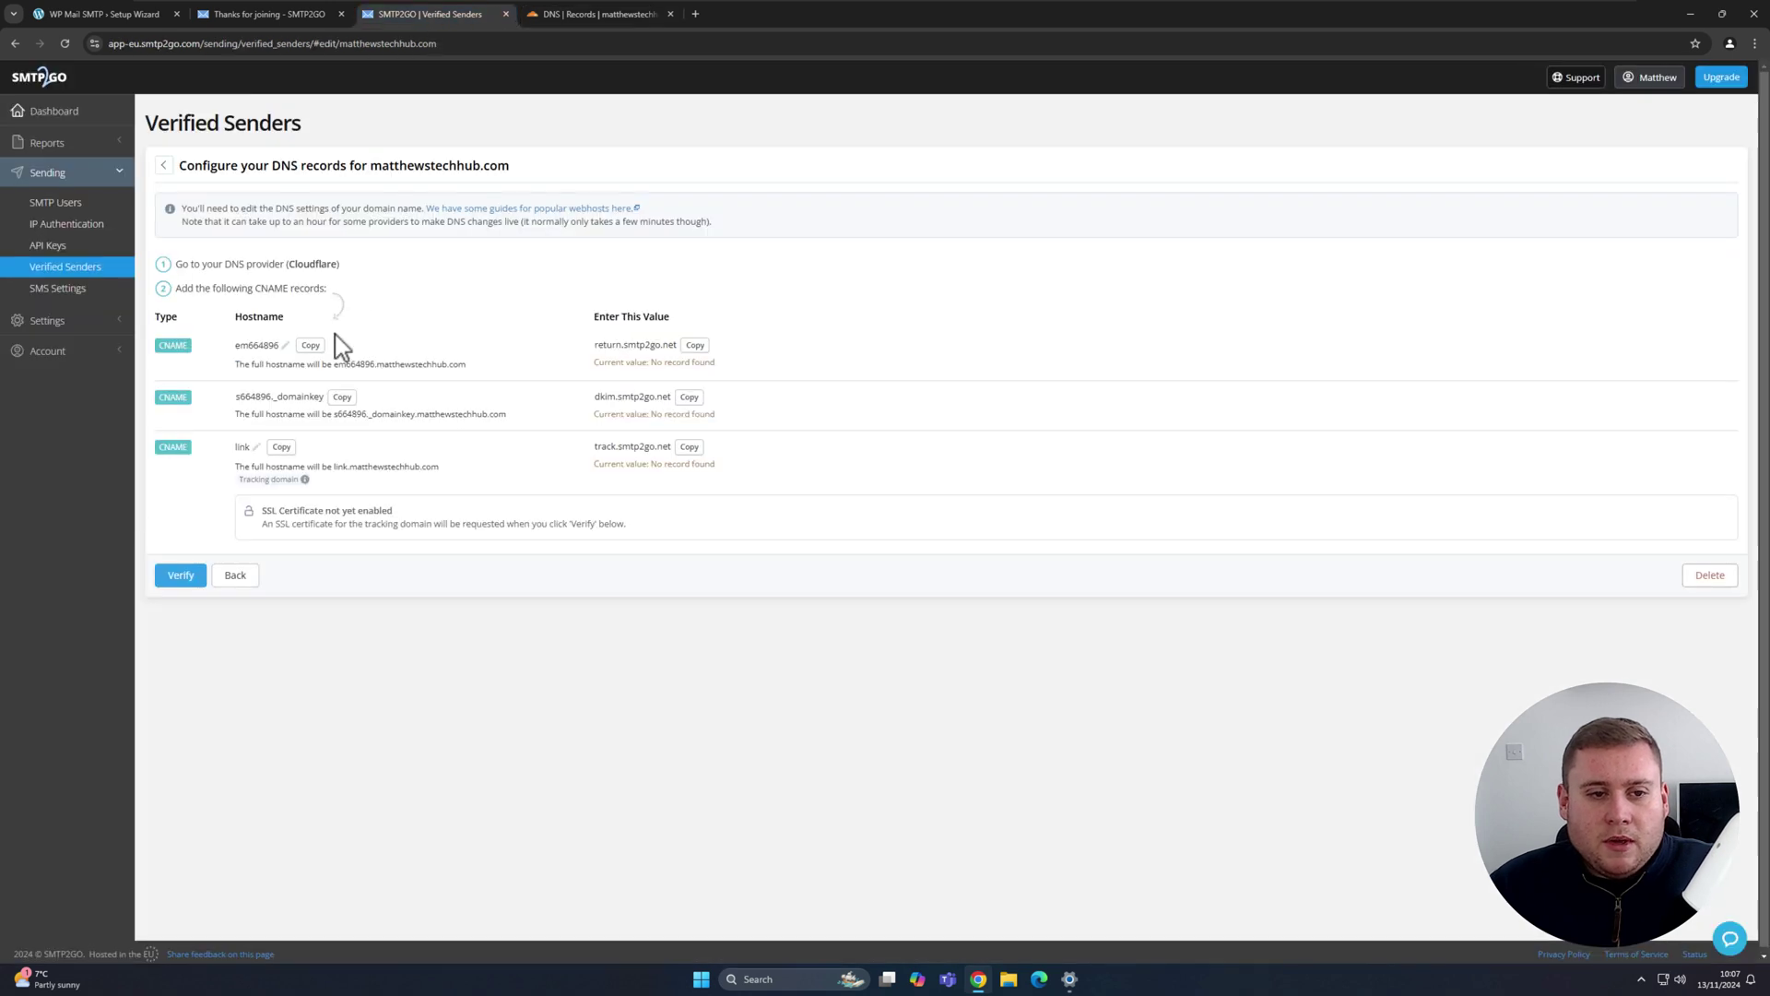
pyautogui.click(310, 345)
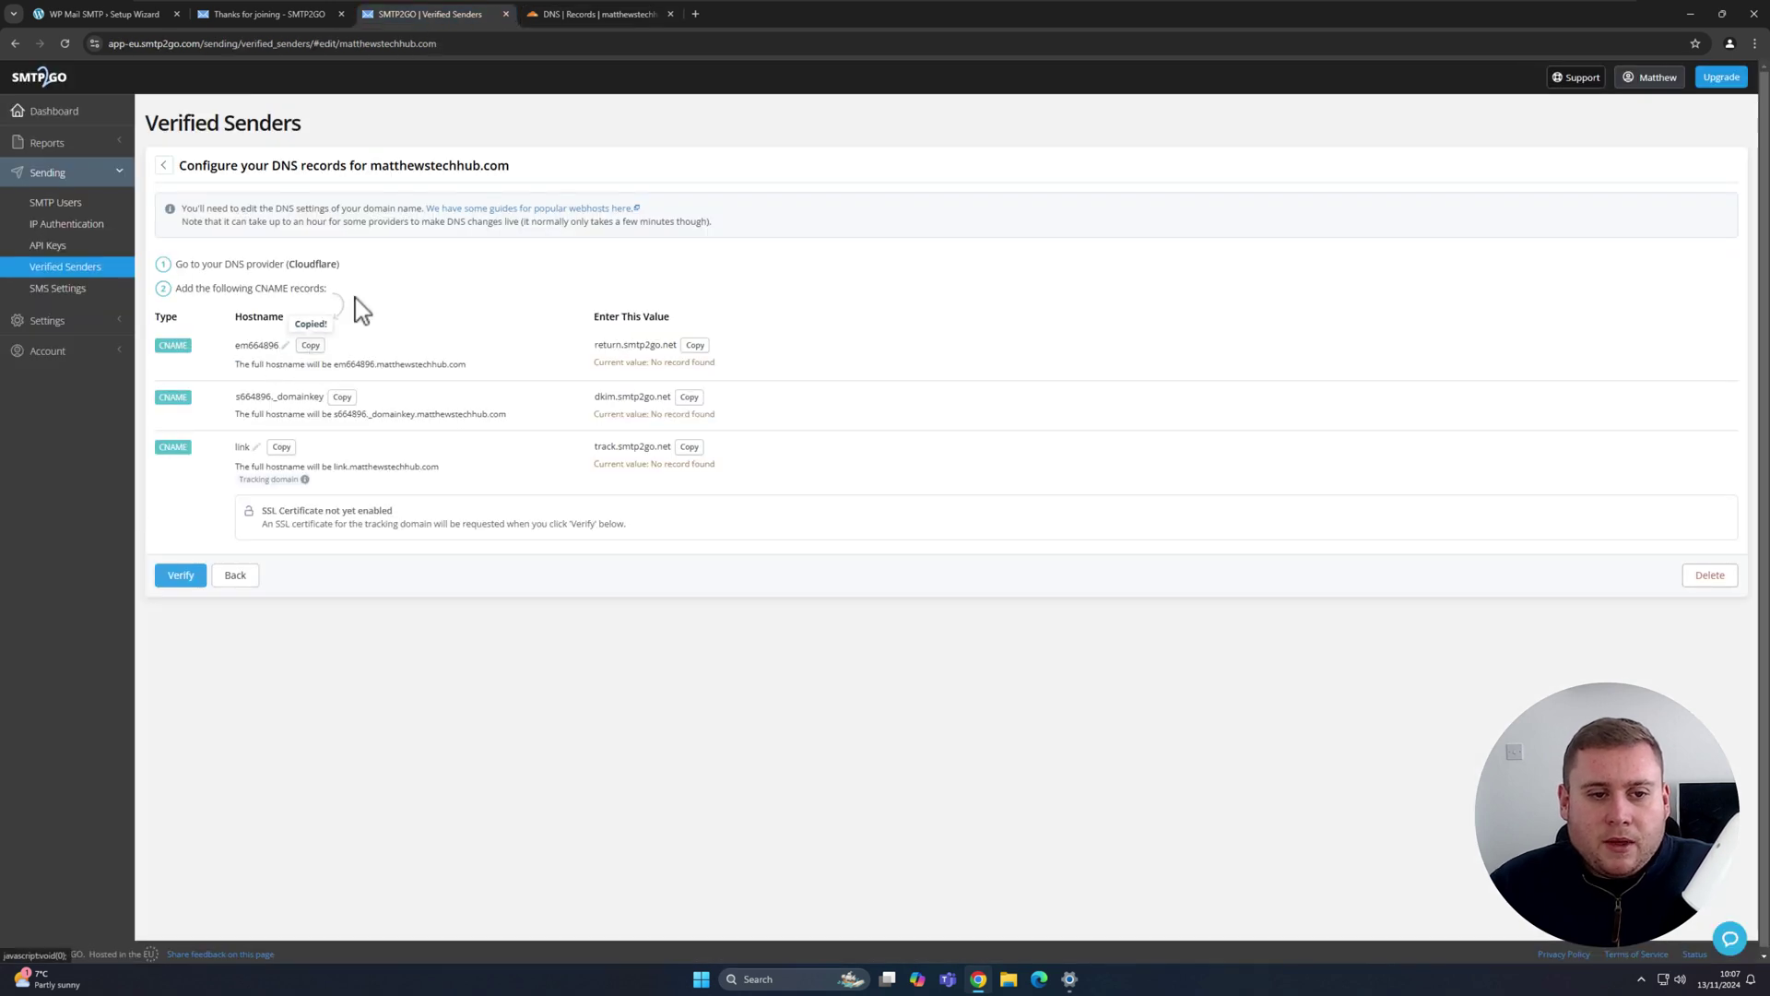
pyautogui.click(583, 11)
pyautogui.click(839, 483)
pyautogui.hotkey('ctrl', 'v')
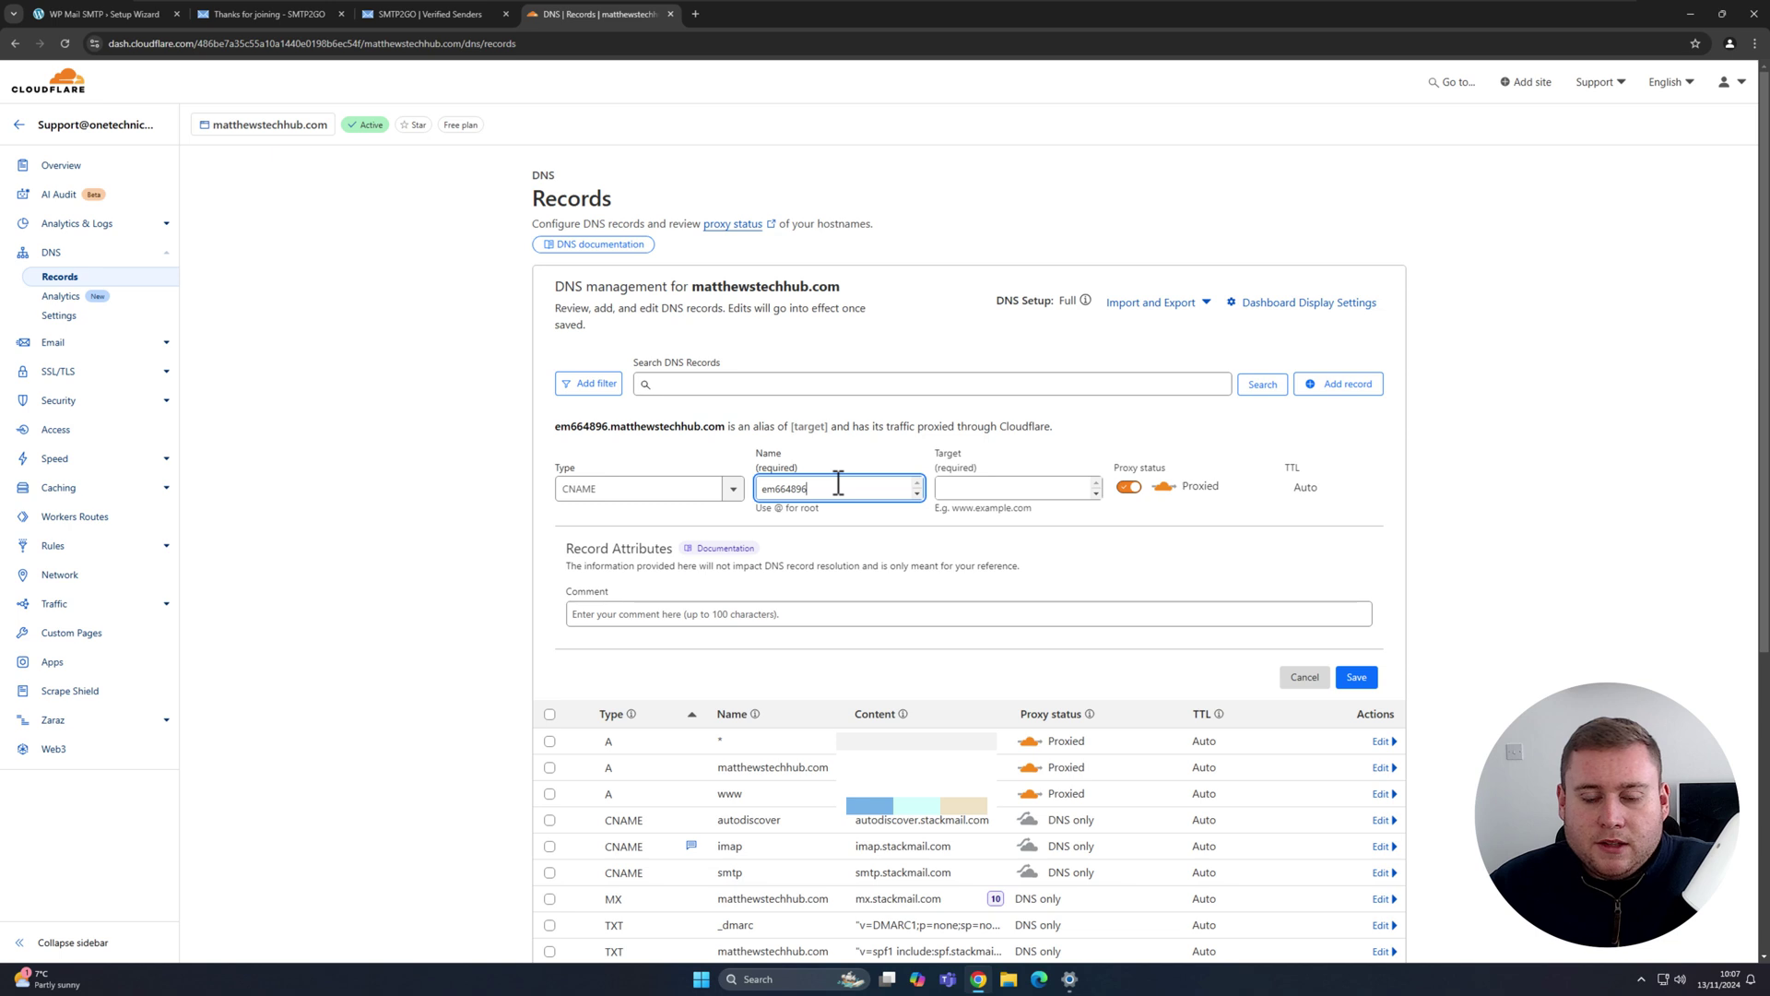
pyautogui.click(429, 13)
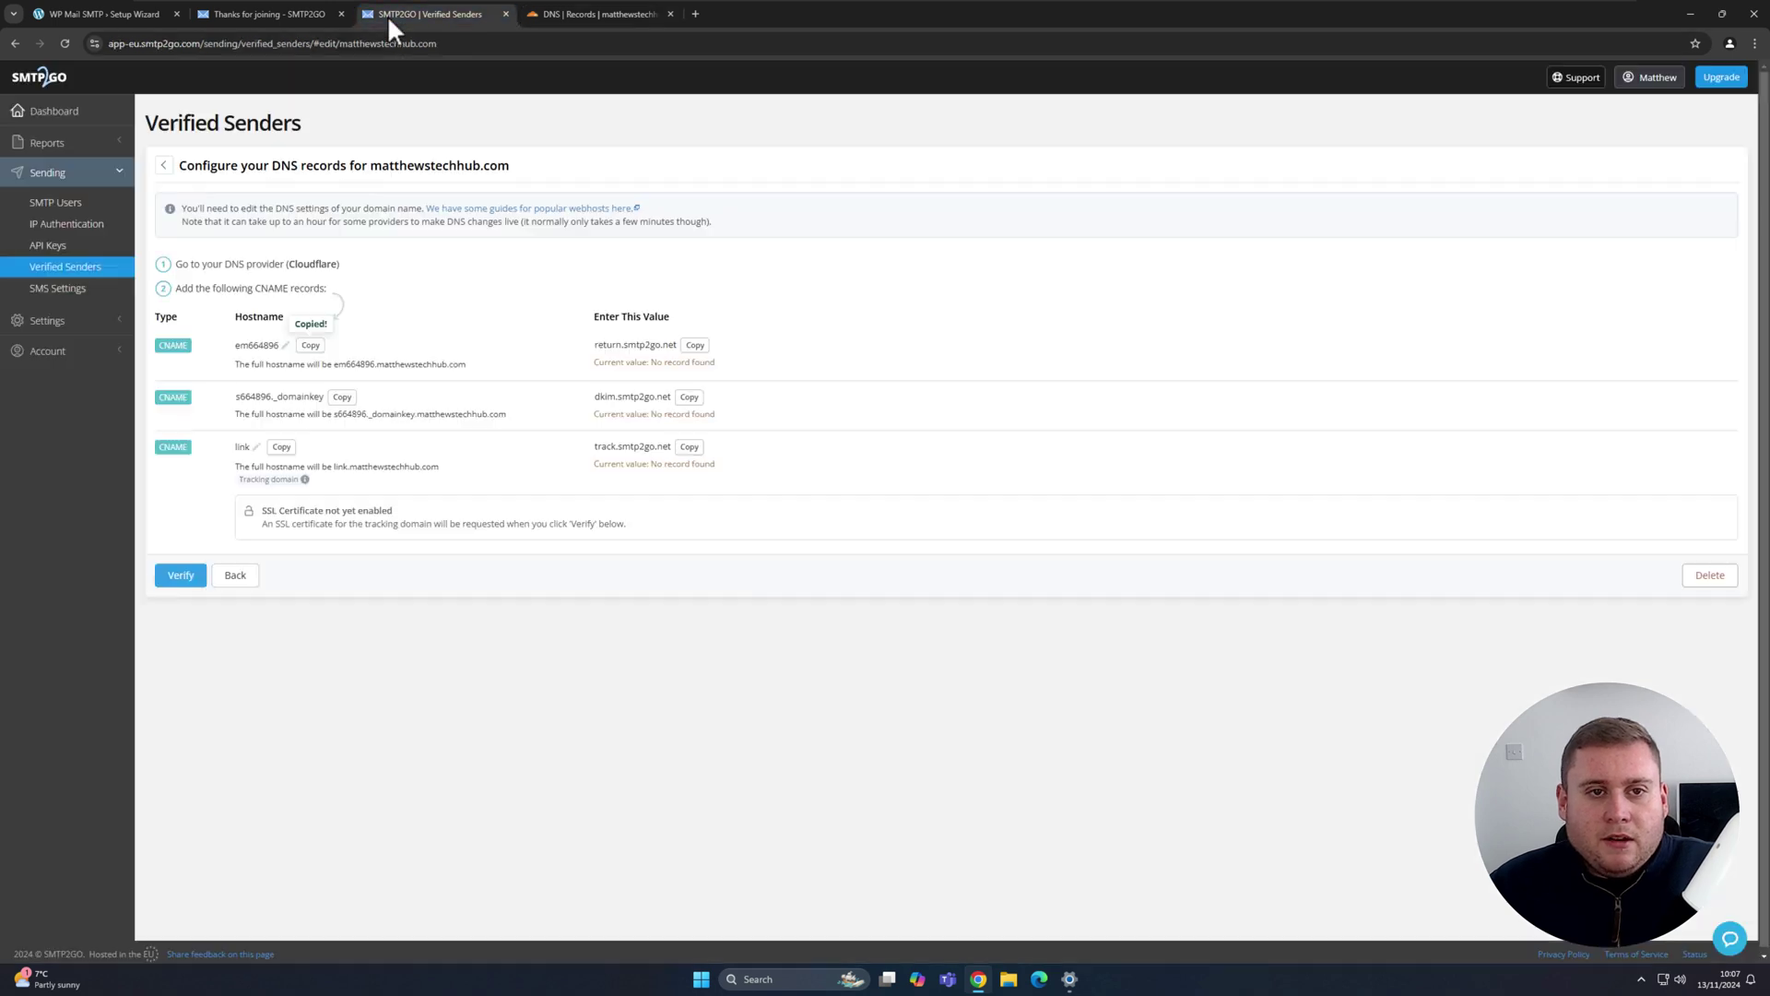
pyautogui.click(695, 347)
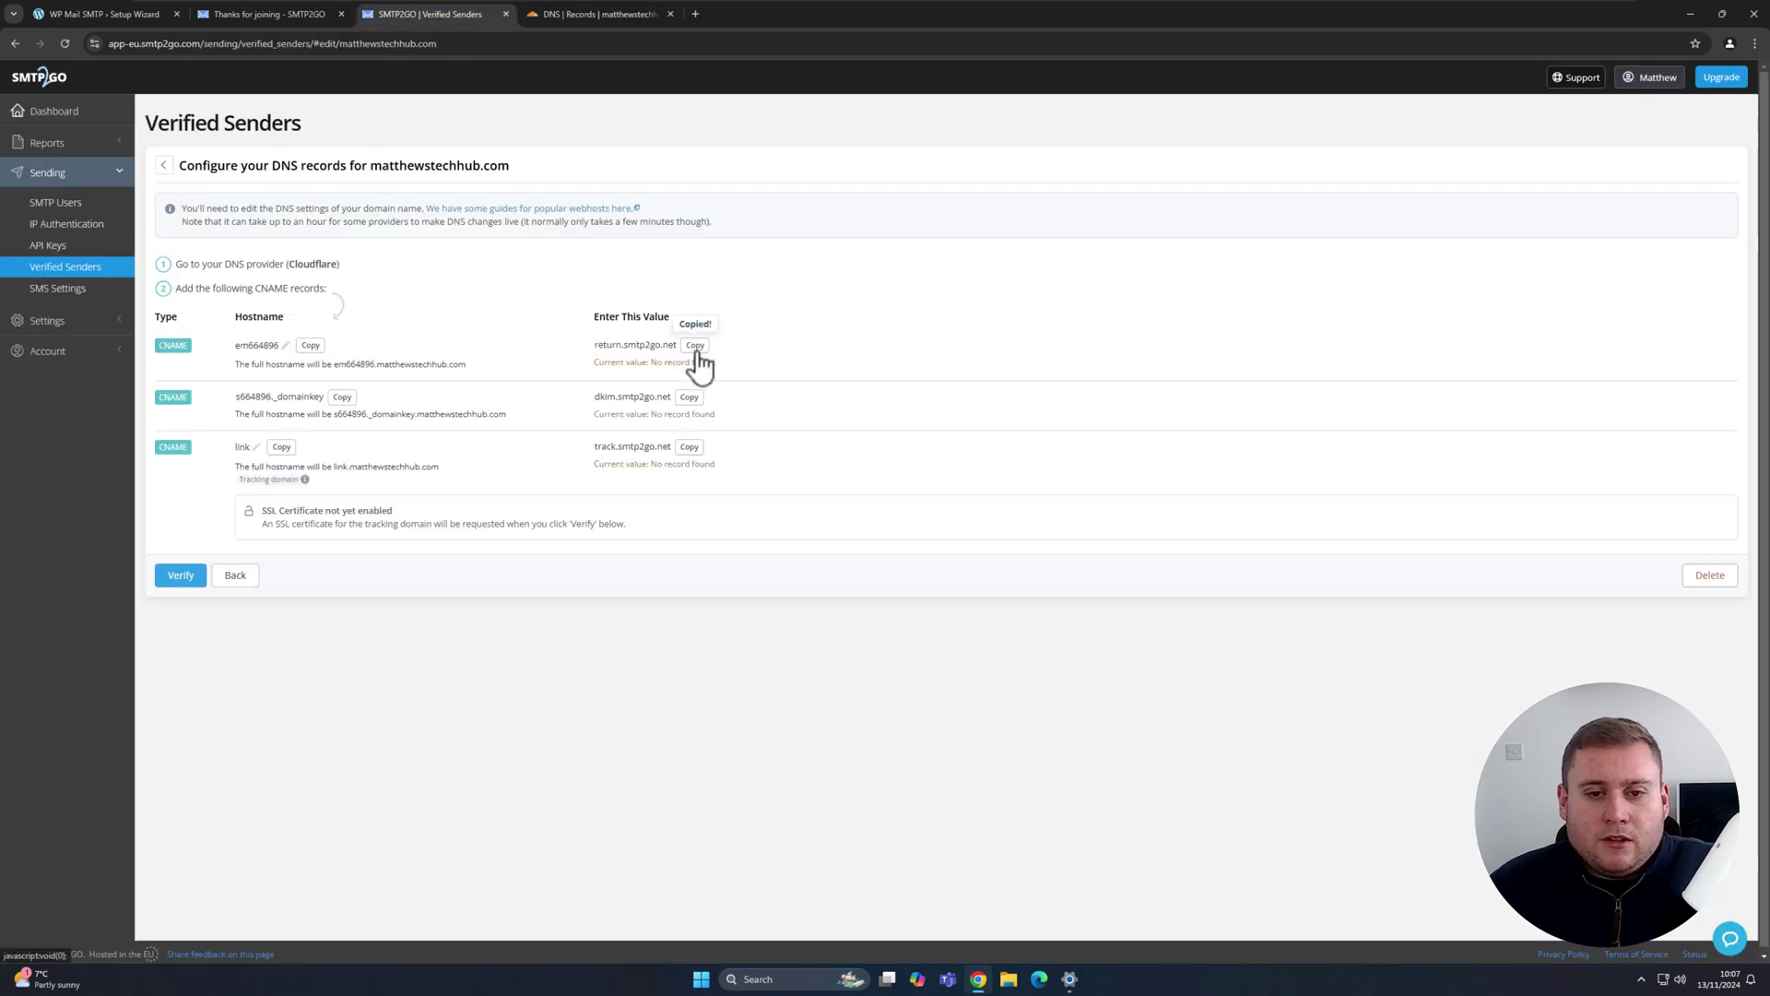
pyautogui.click(599, 13)
pyautogui.click(1031, 486)
pyautogui.hotkey('ctrl', 'v')
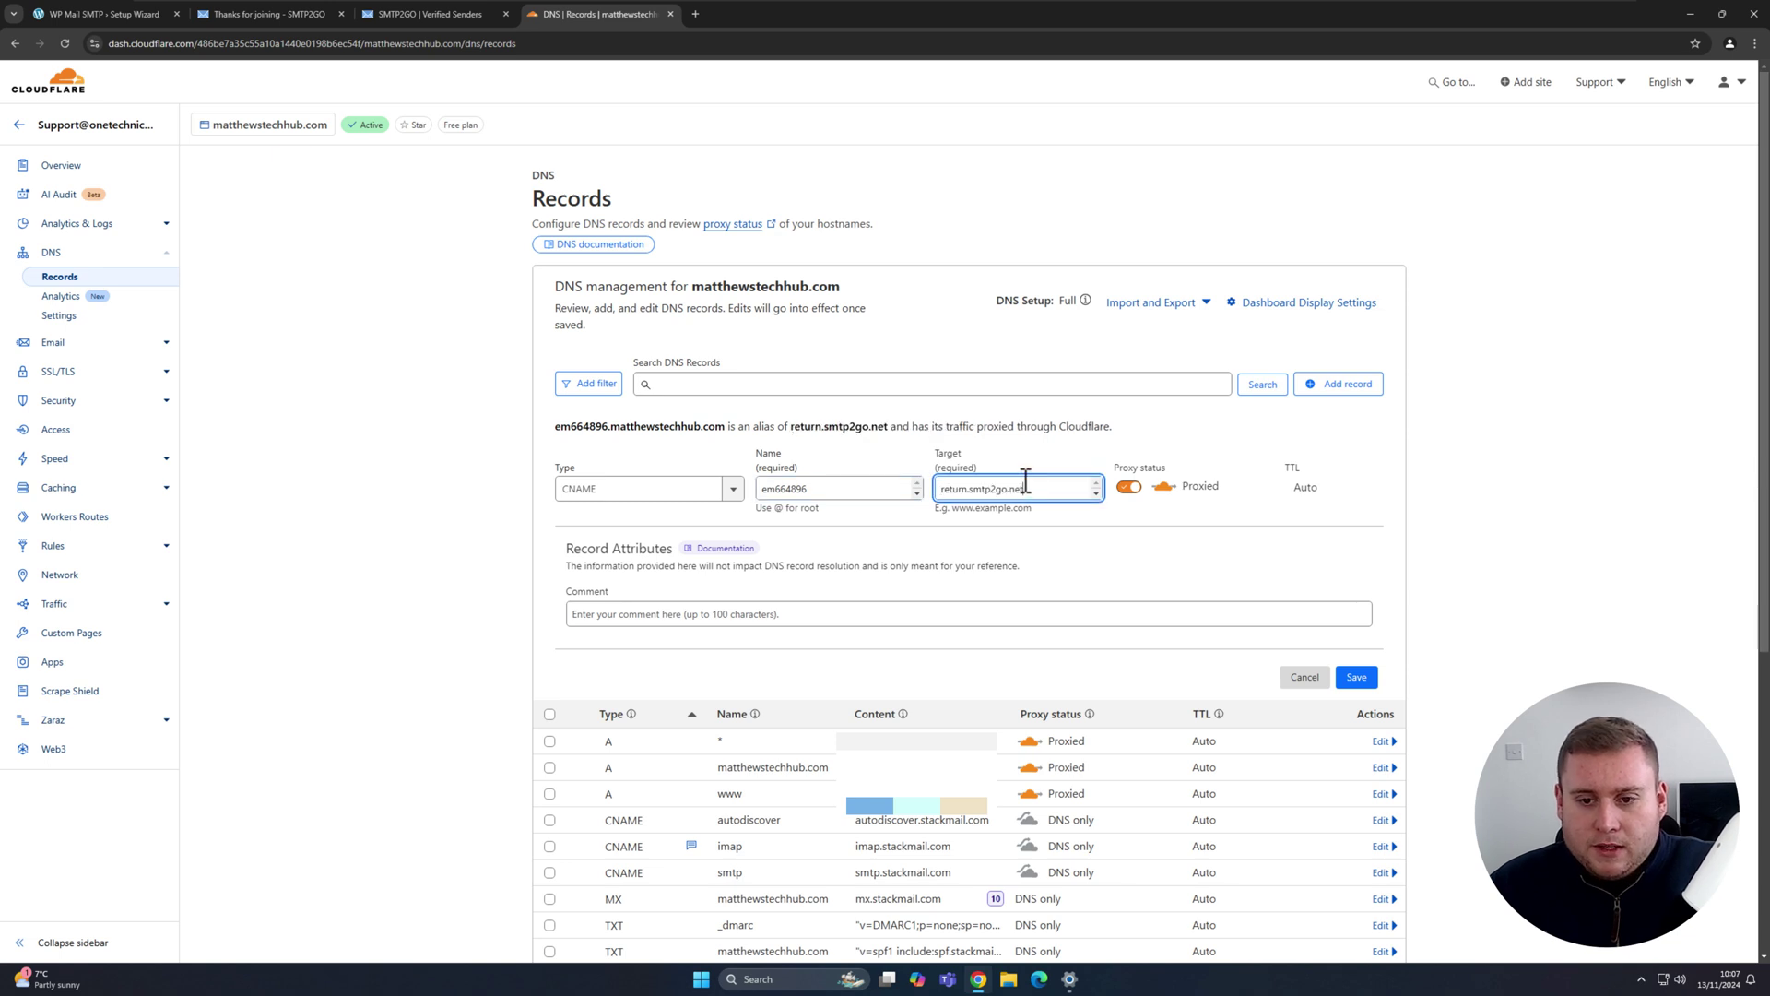
pyautogui.click(1133, 489)
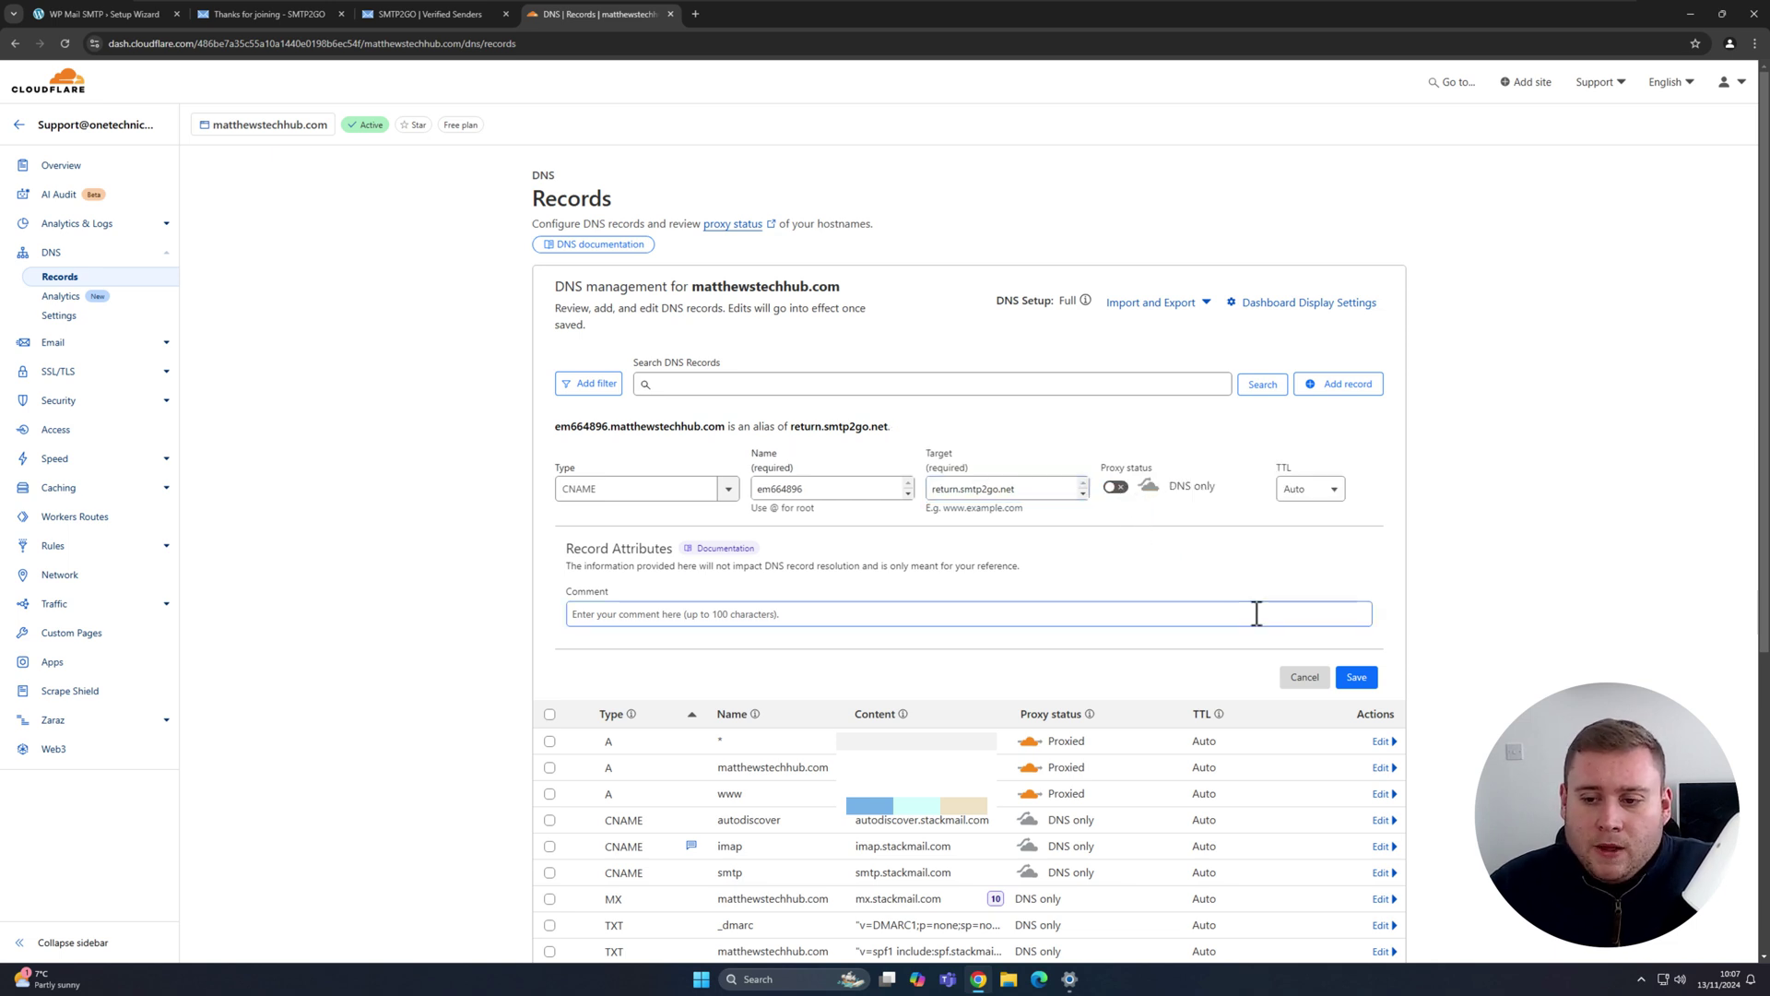
pyautogui.click(1360, 682)
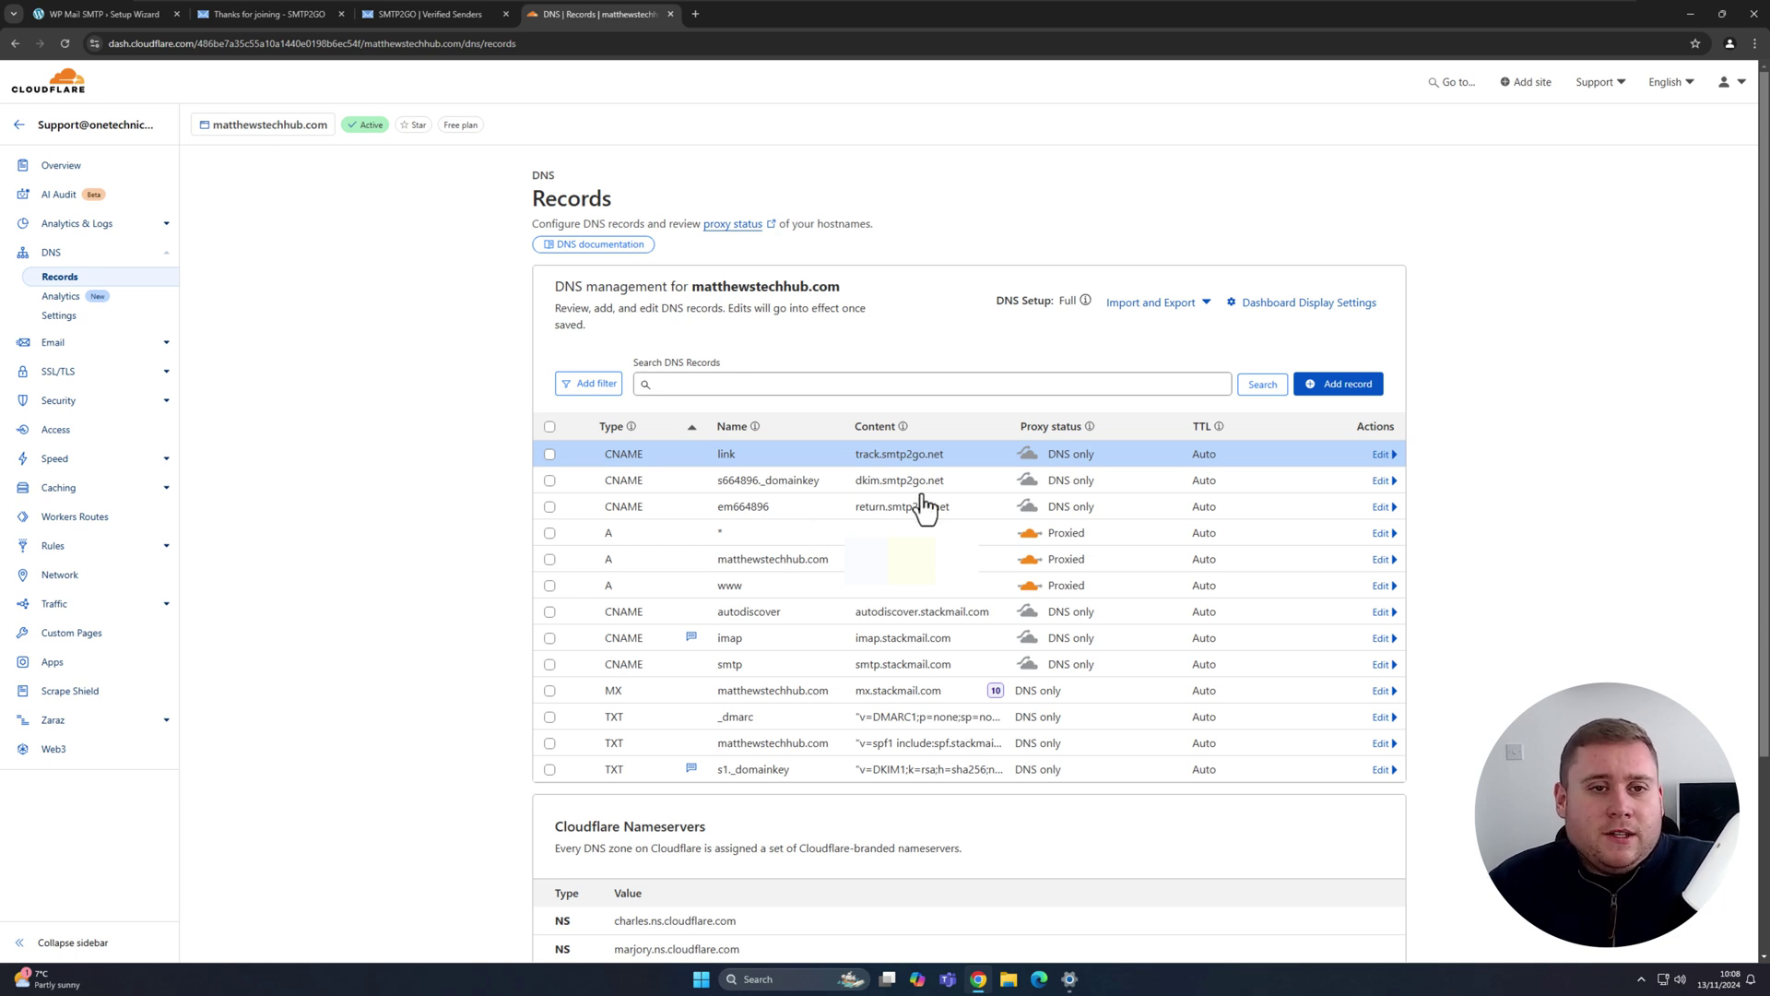
# Verify the new DNS records in SMTP2GO and return to the verified senders domain list.
pyautogui.click(426, 14)
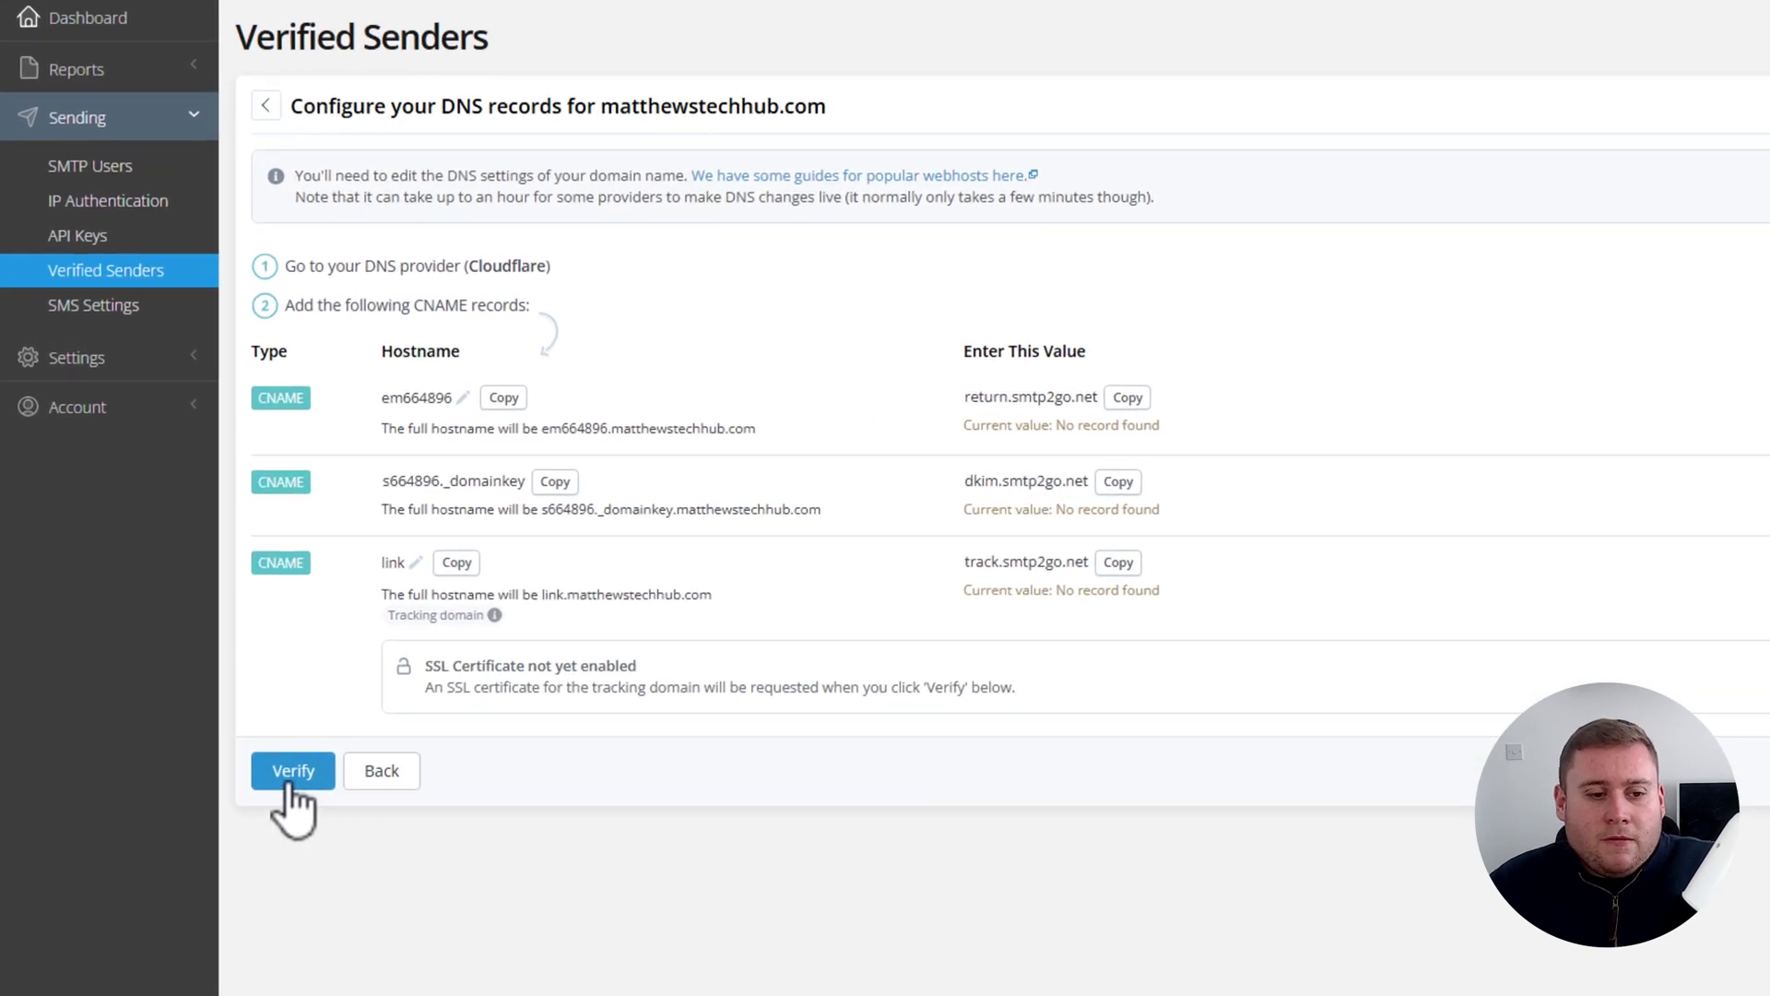
pyautogui.click(293, 779)
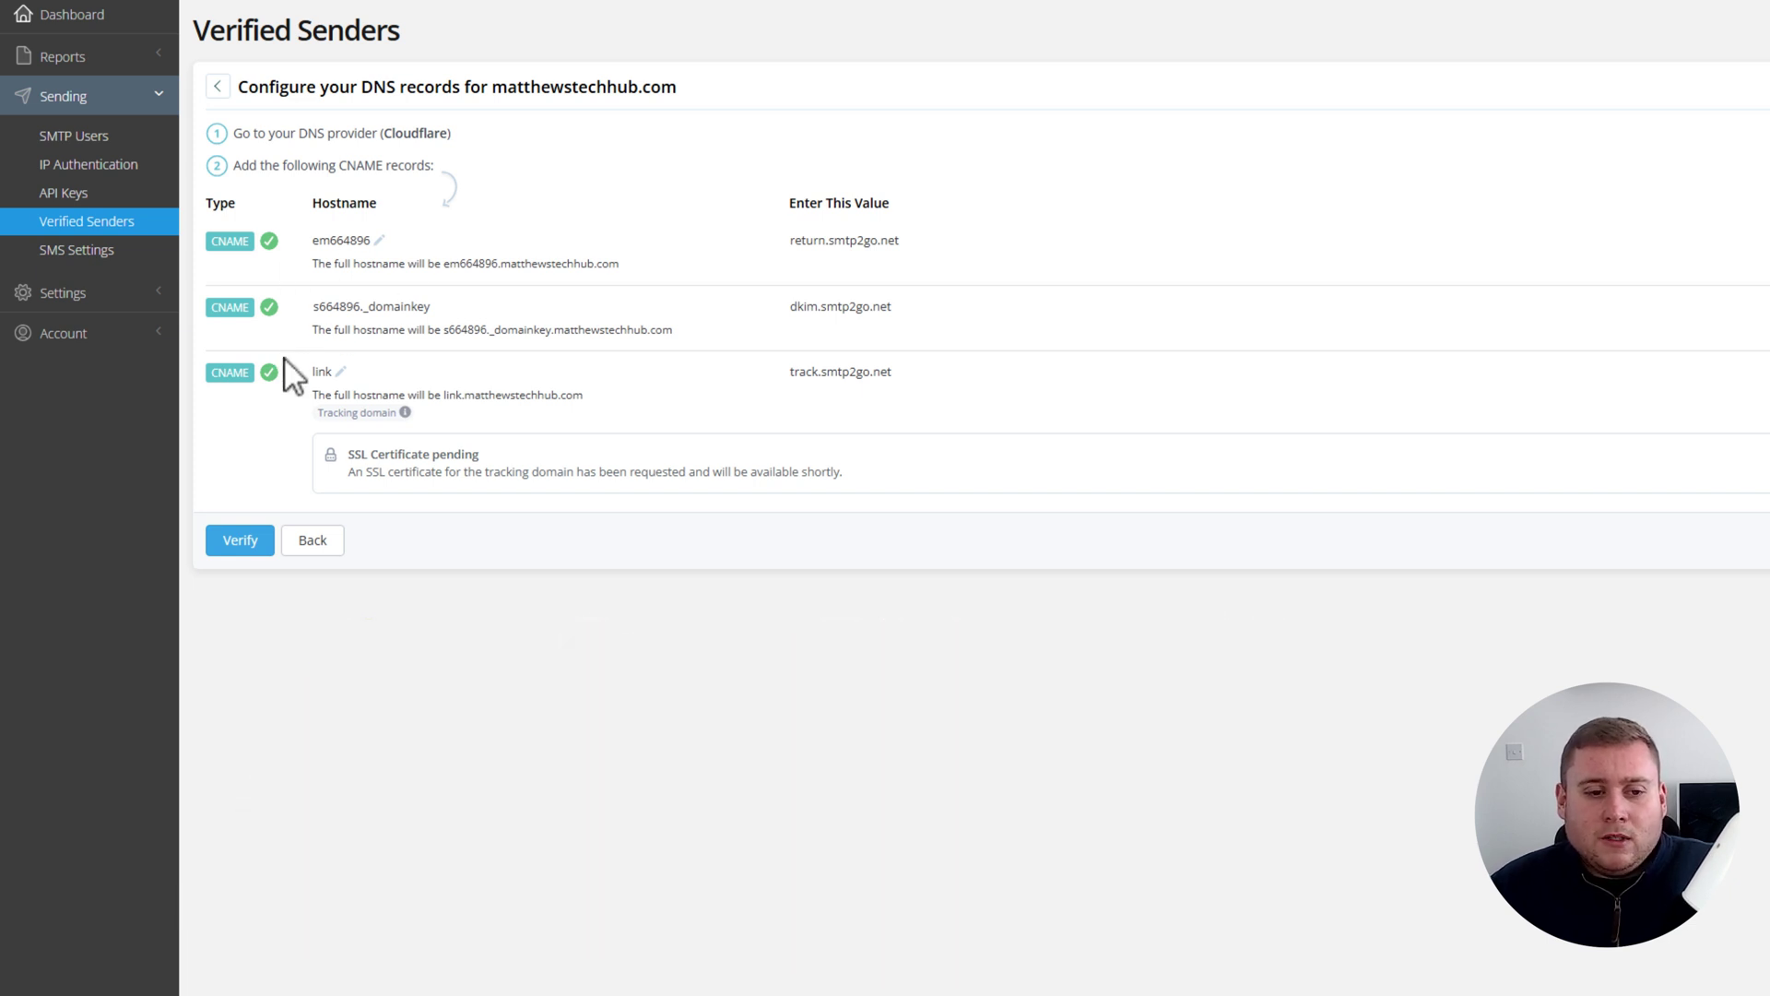
pyautogui.click(323, 544)
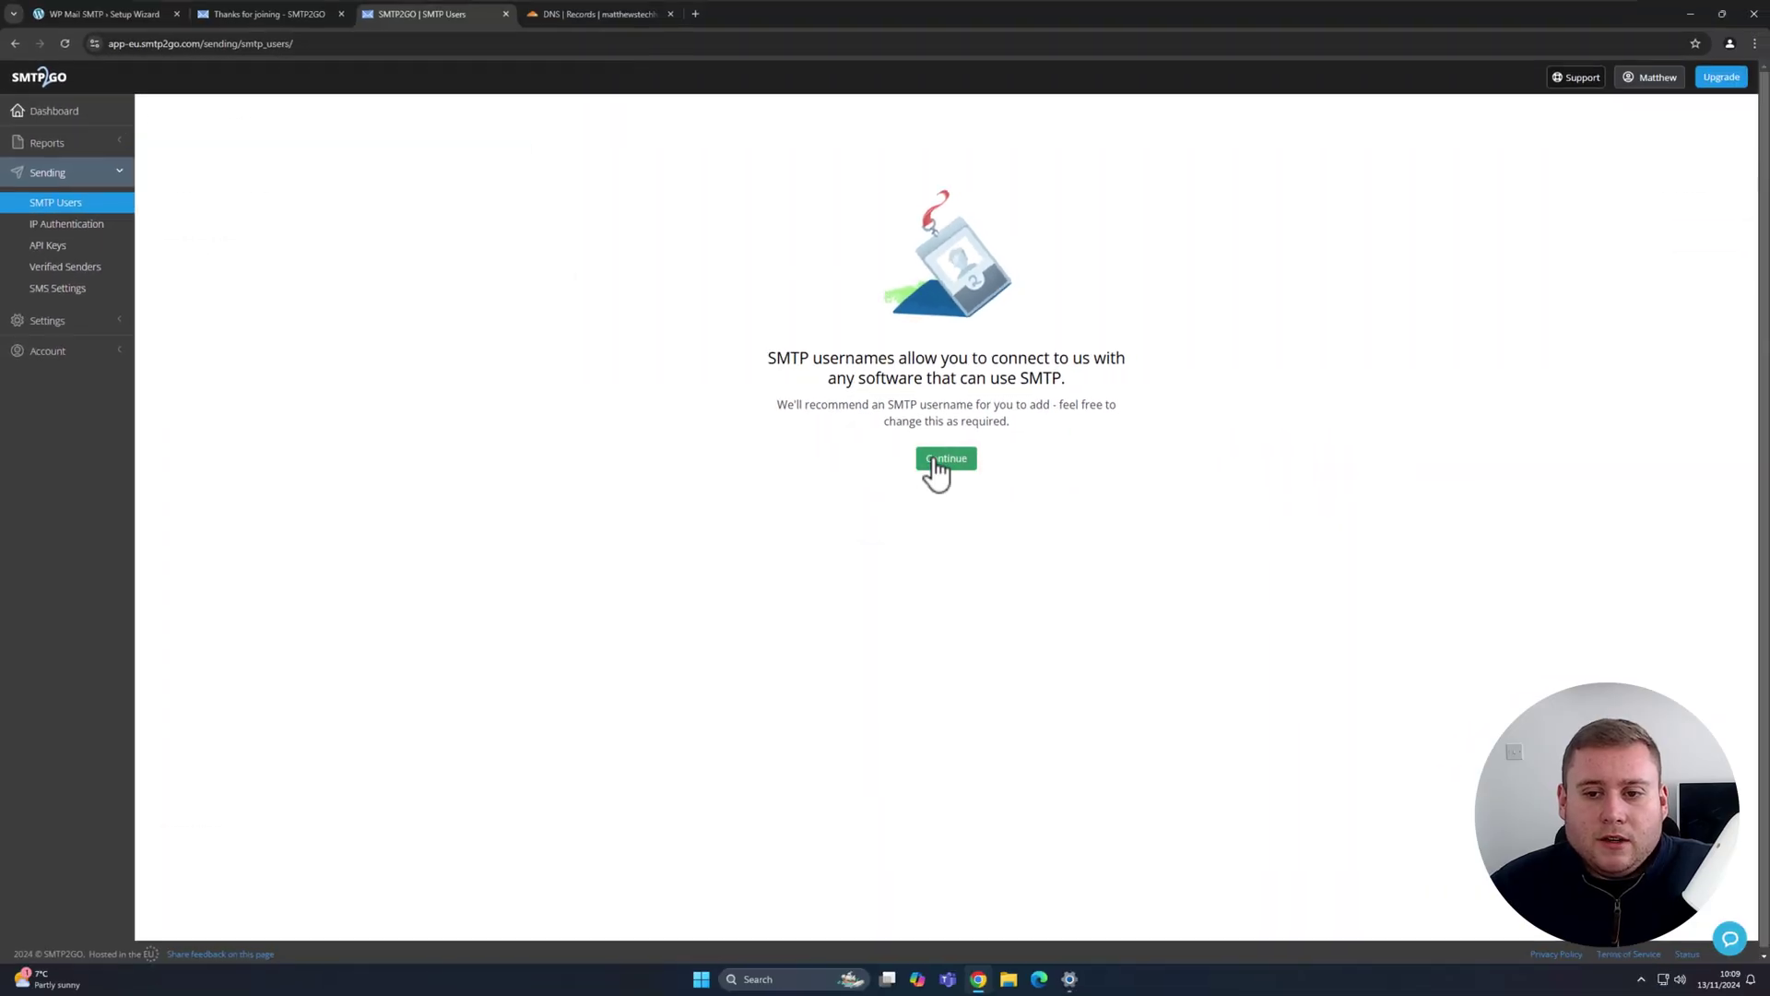
# Start a new SMTP2GO SMTP user and review its option tabs, ending on the suggested username and generated password.
pyautogui.click(934, 459)
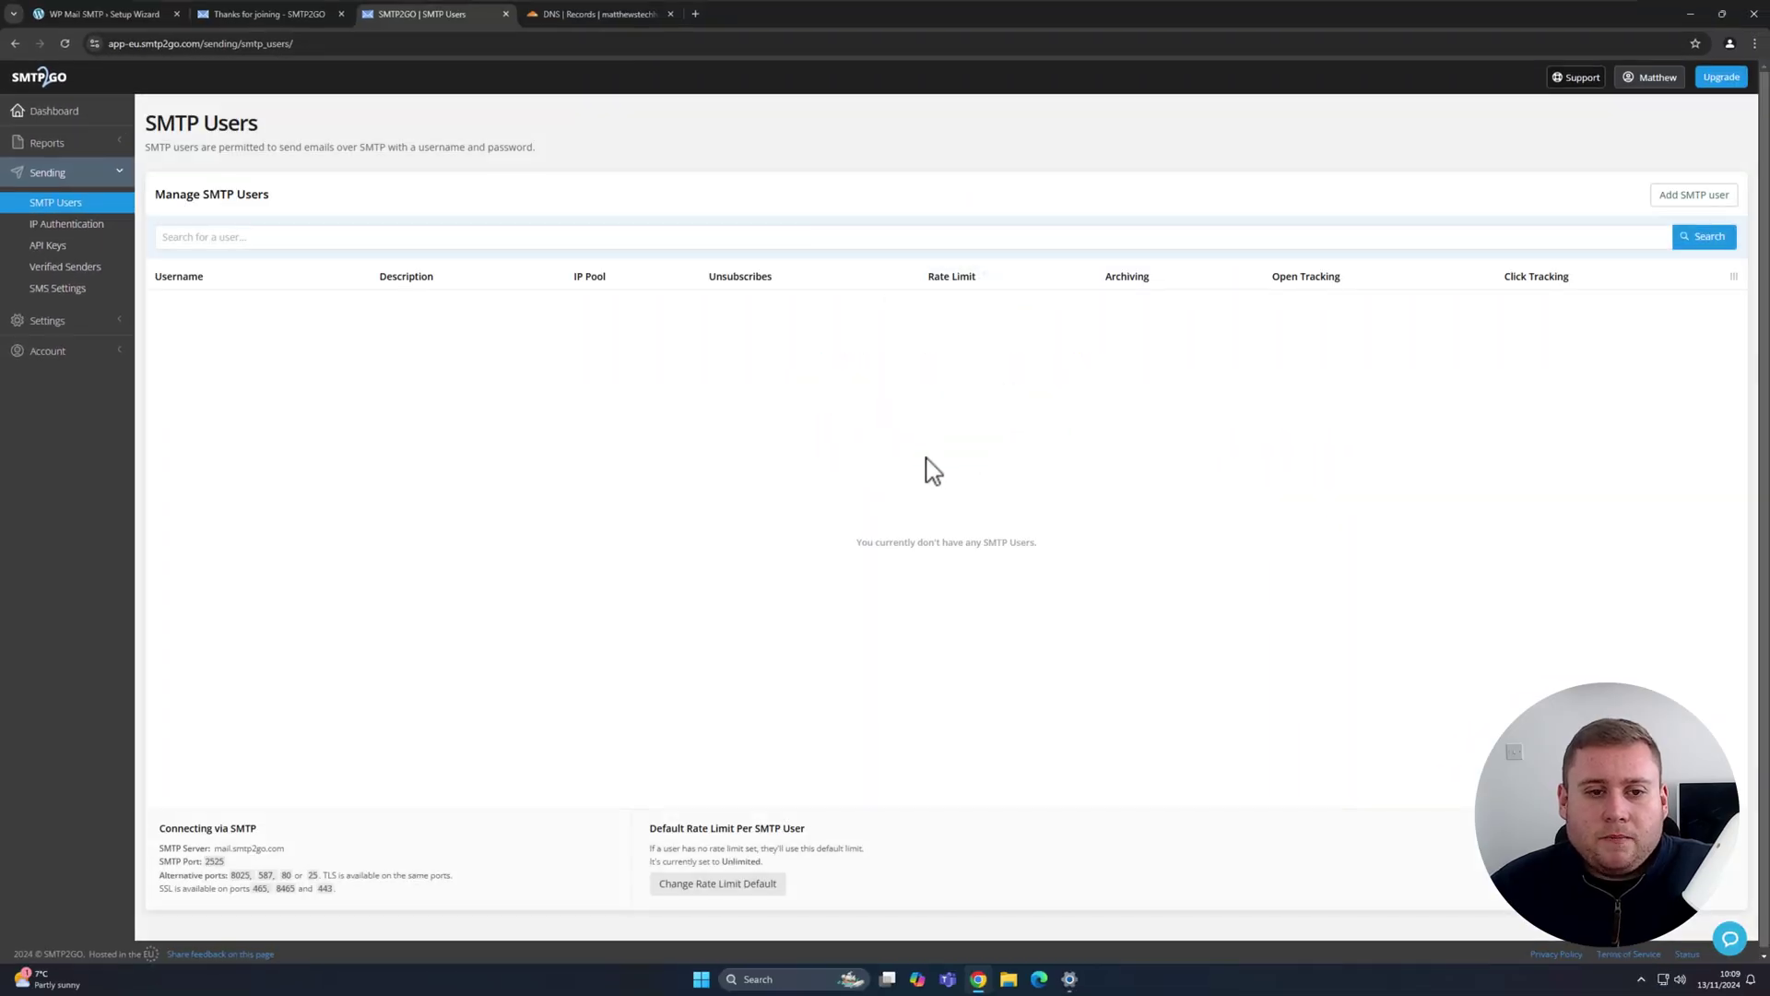
pyautogui.click(1689, 203)
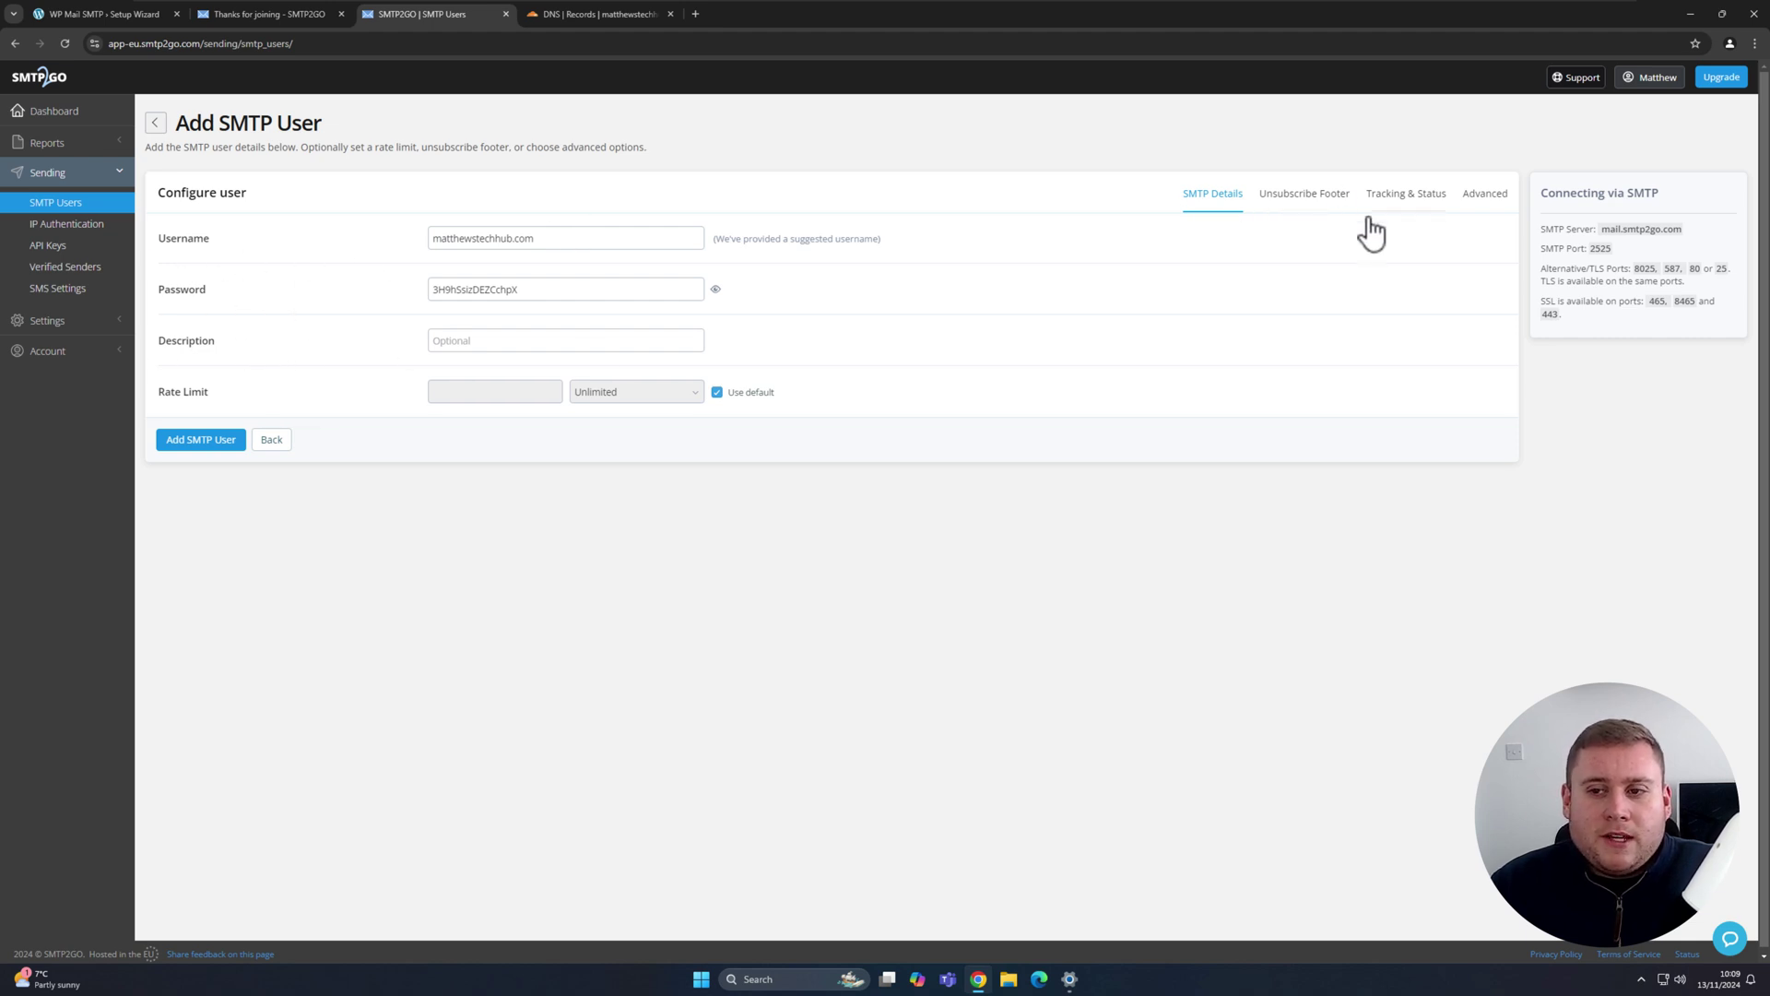
pyautogui.click(1318, 199)
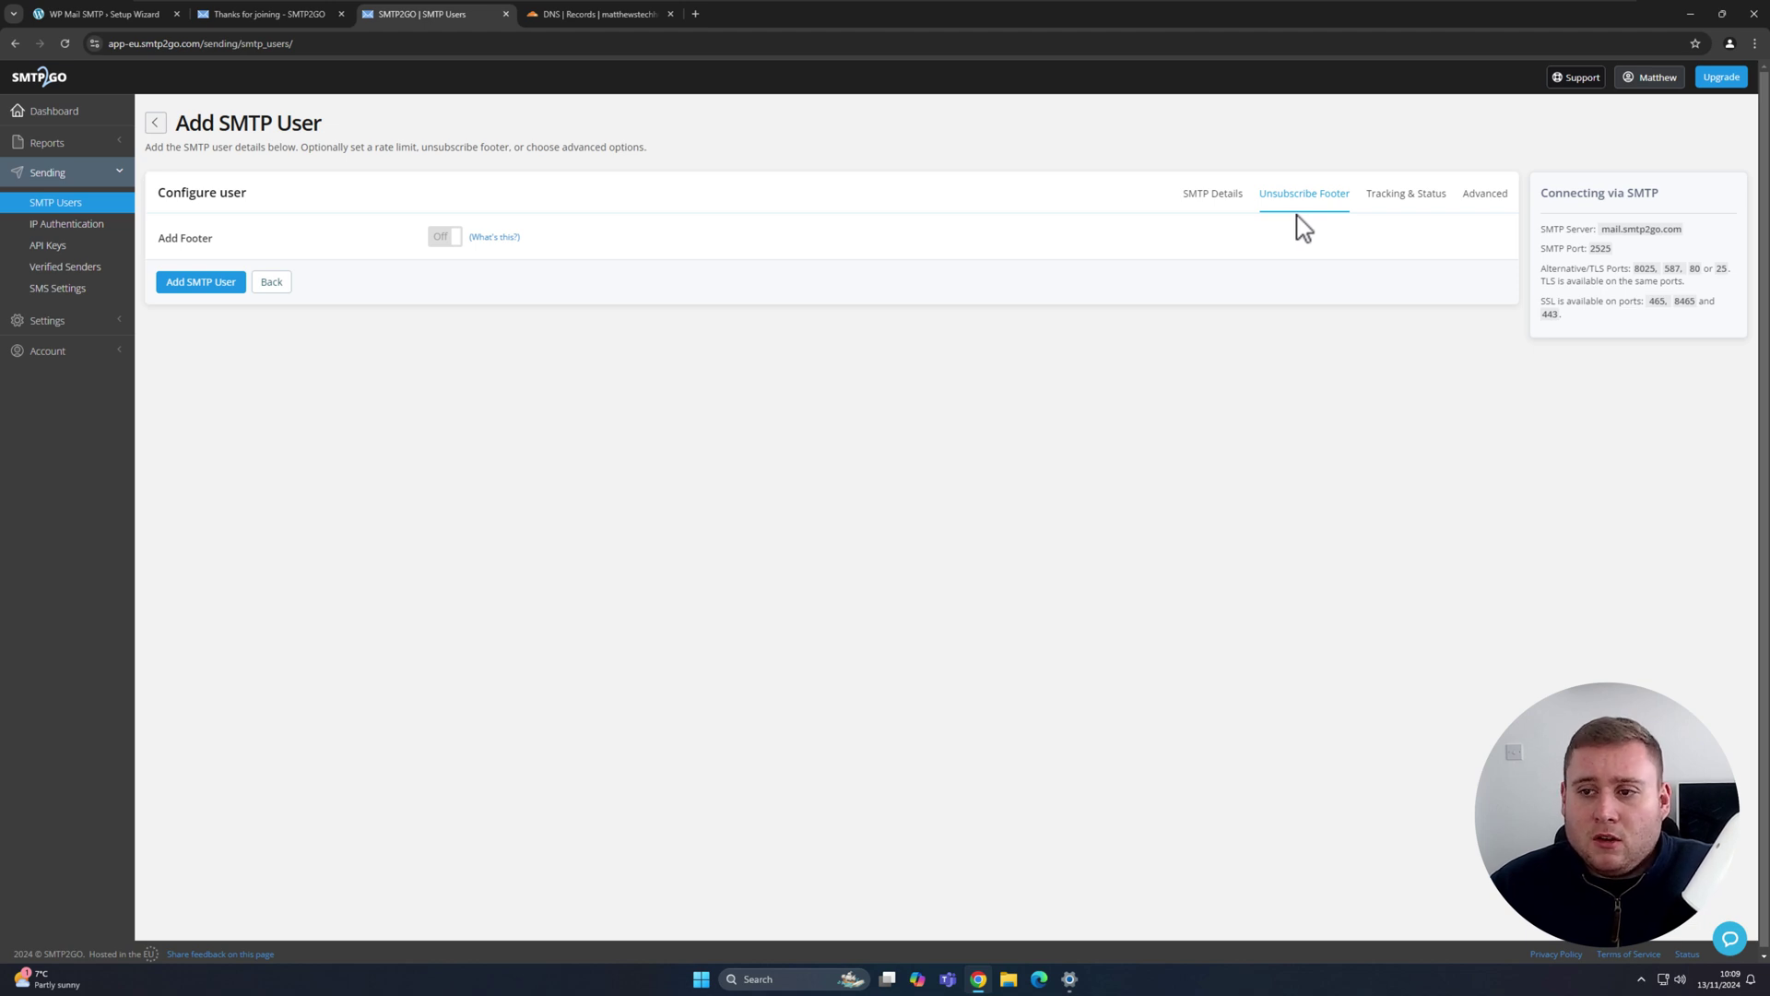
pyautogui.click(1411, 201)
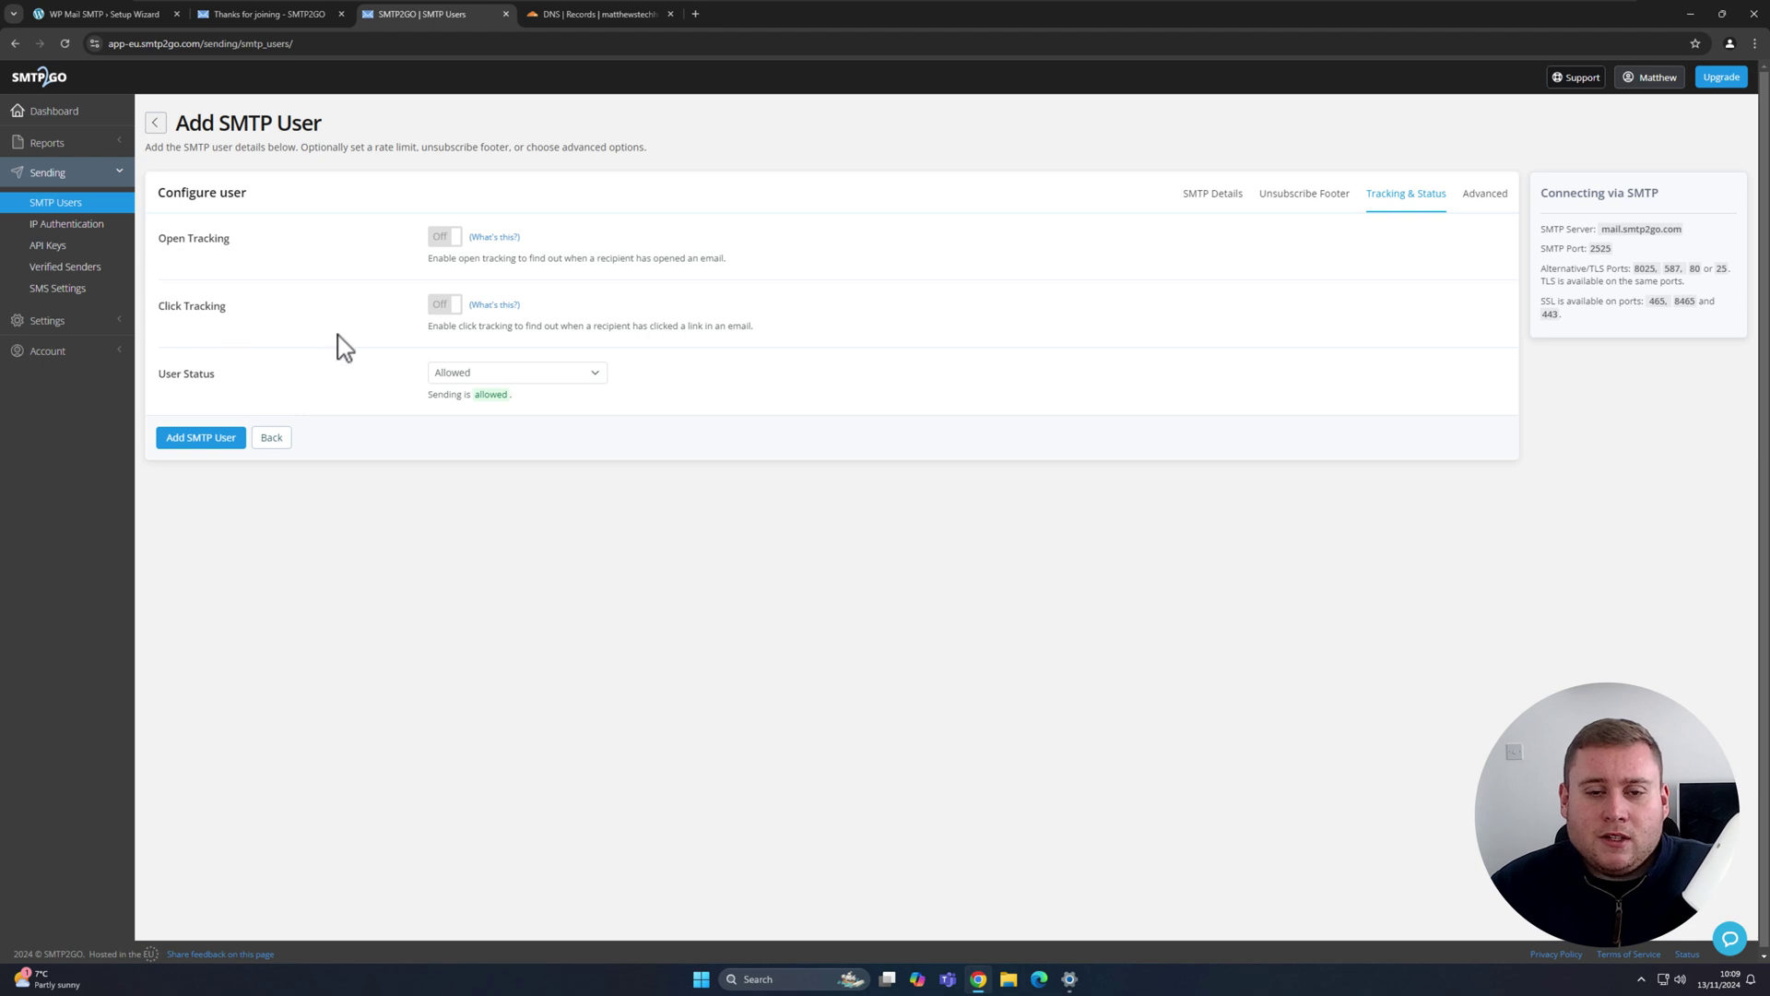
pyautogui.click(1474, 196)
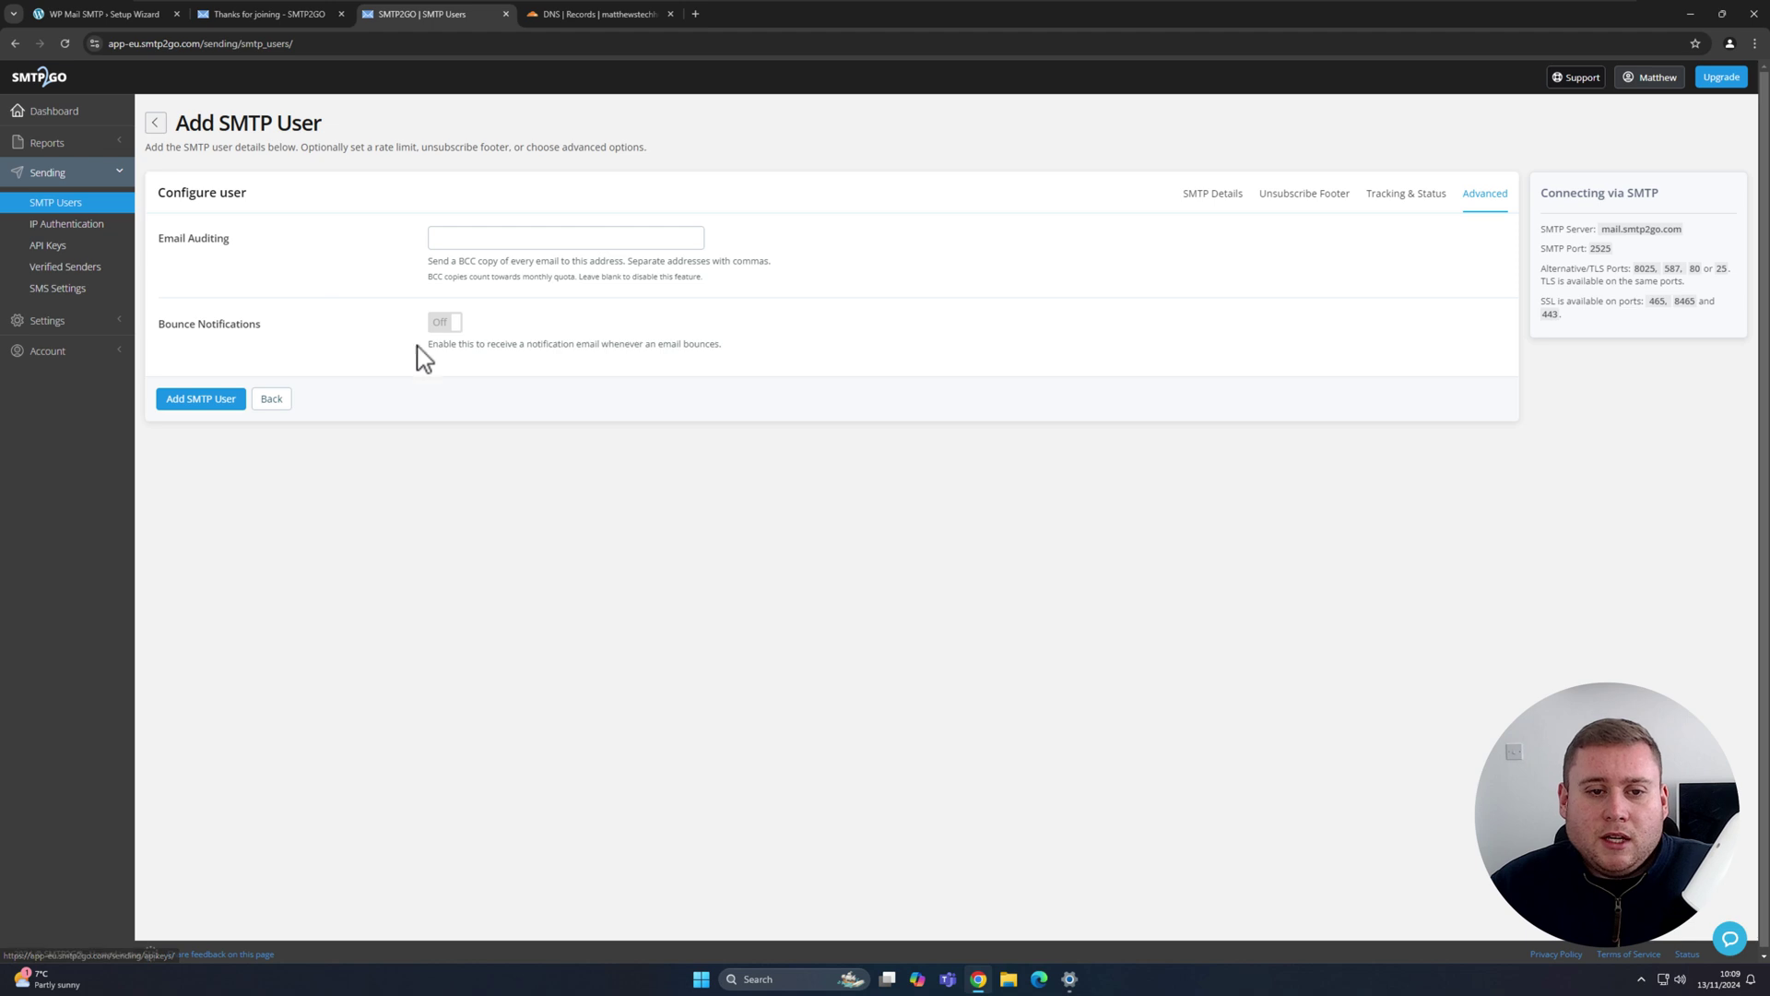
pyautogui.click(1206, 205)
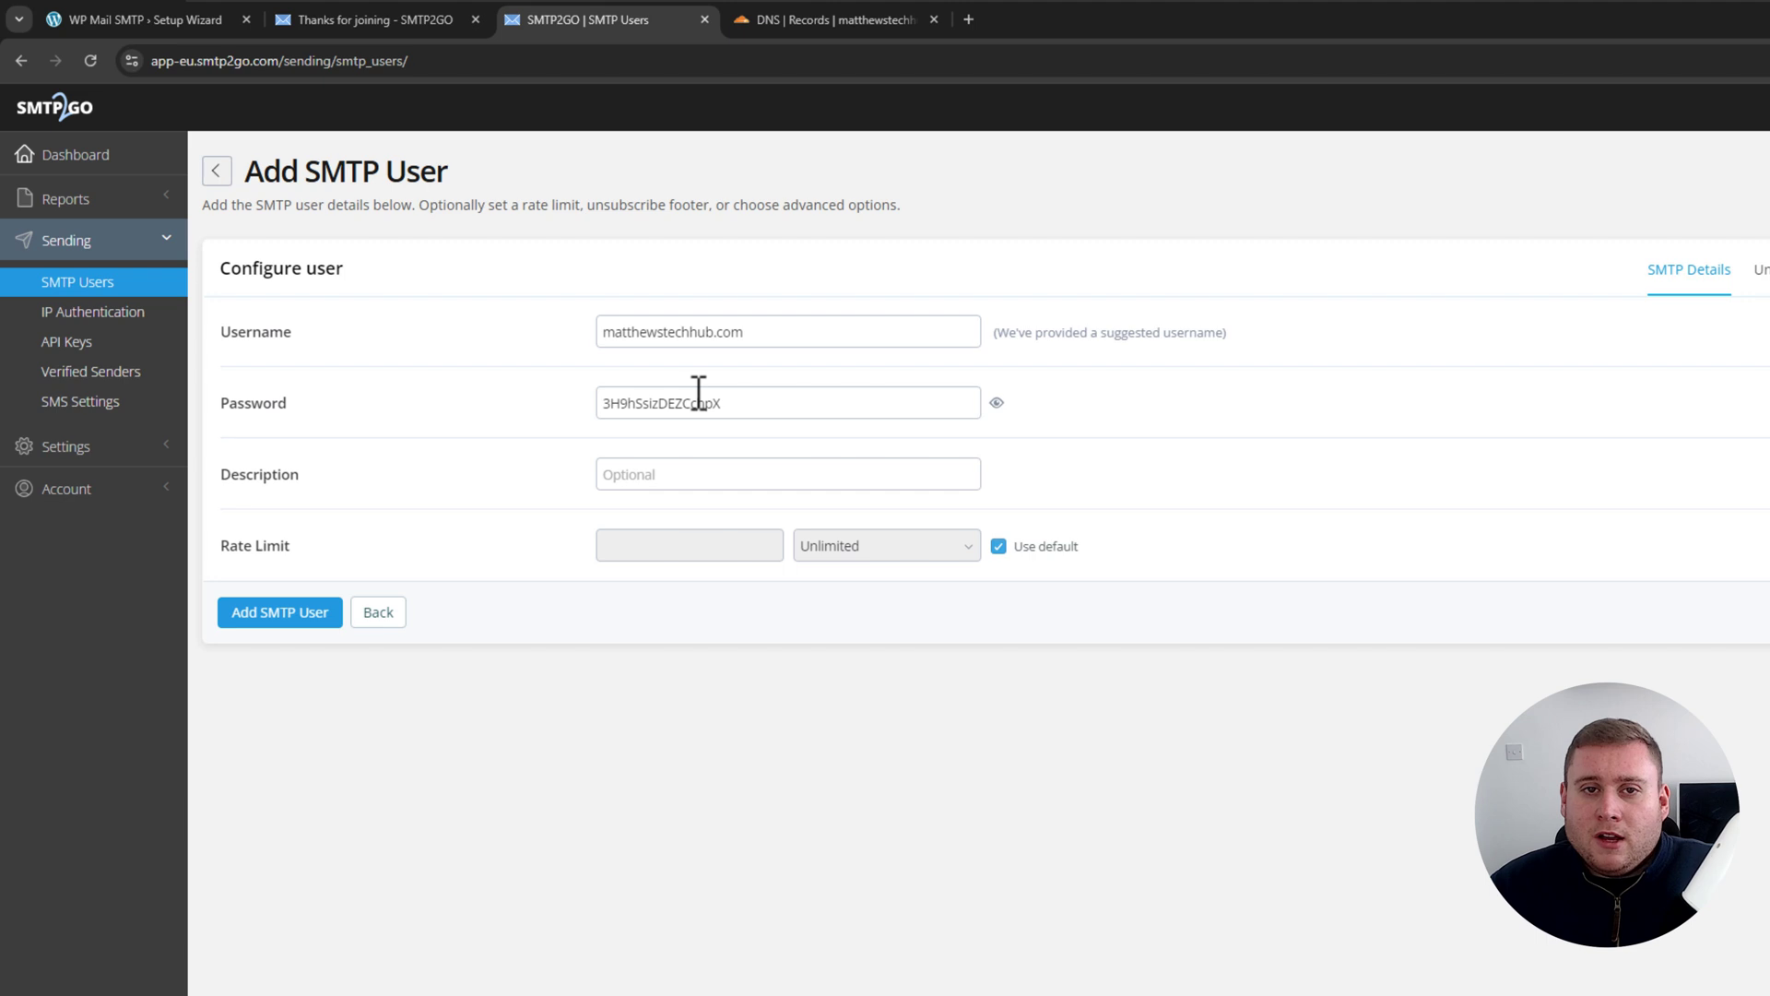
# Launch the WP Mail SMTP setup wizard, pick Other SMTP as the mailer, and continue.
pyautogui.click(129, 20)
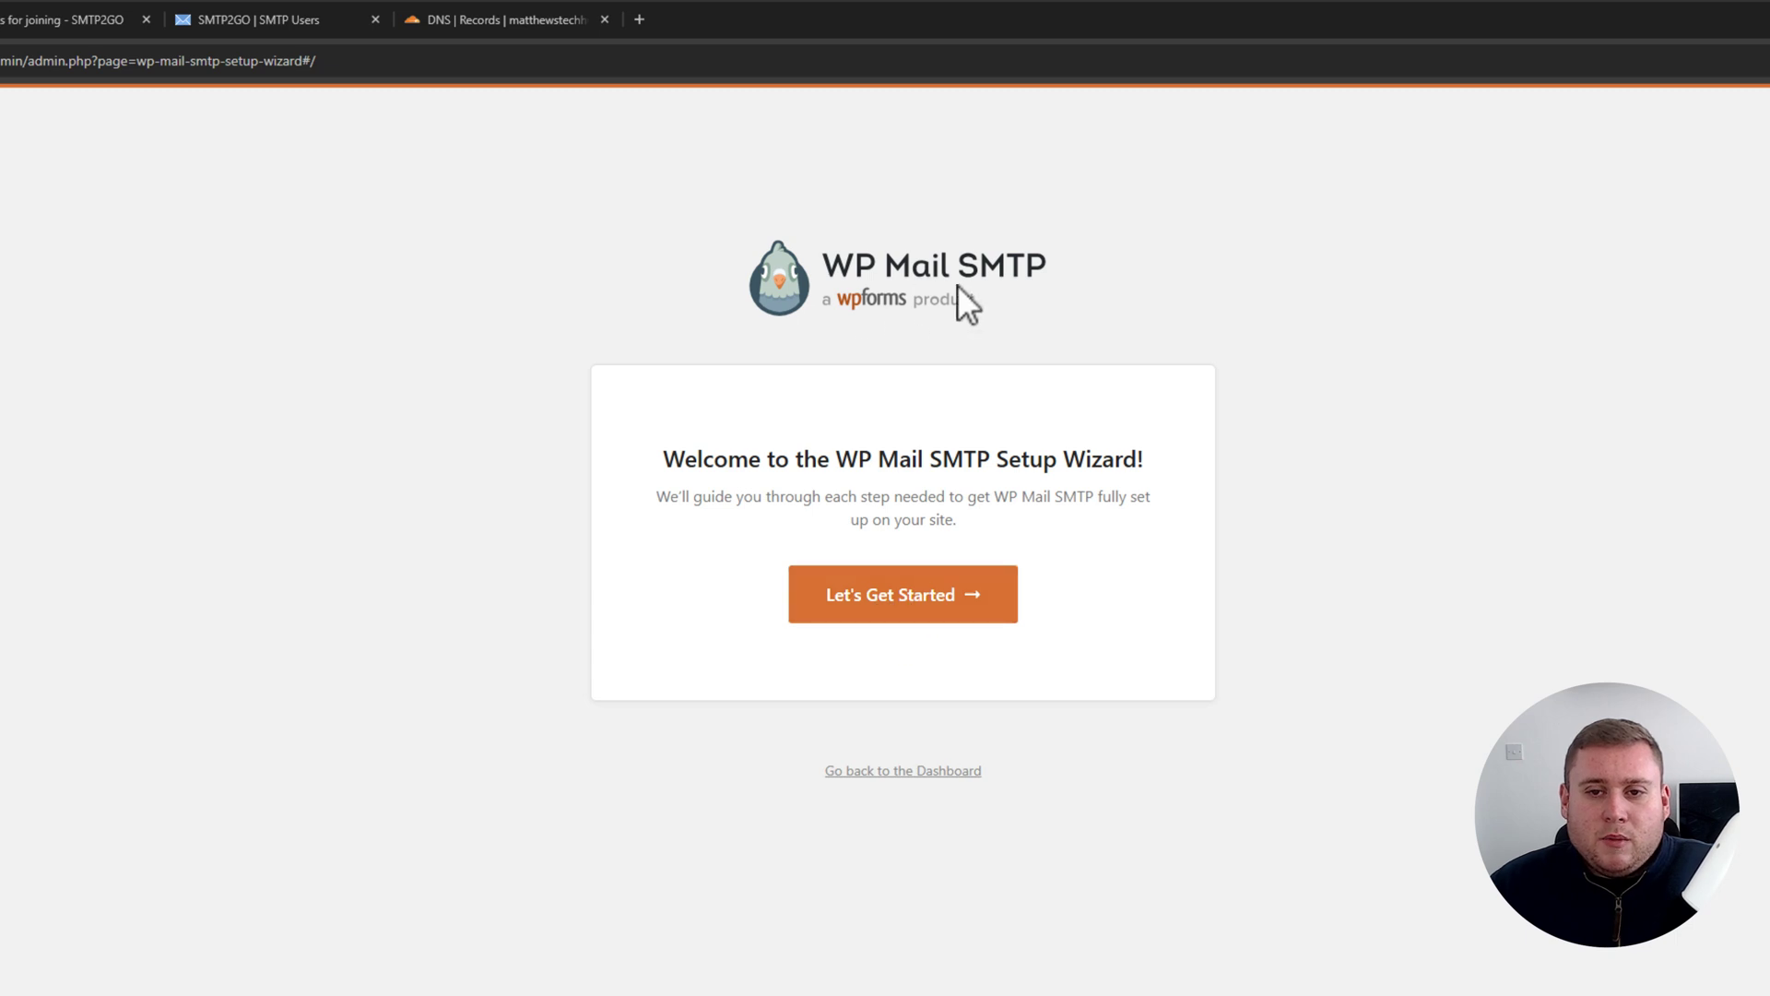
pyautogui.click(950, 608)
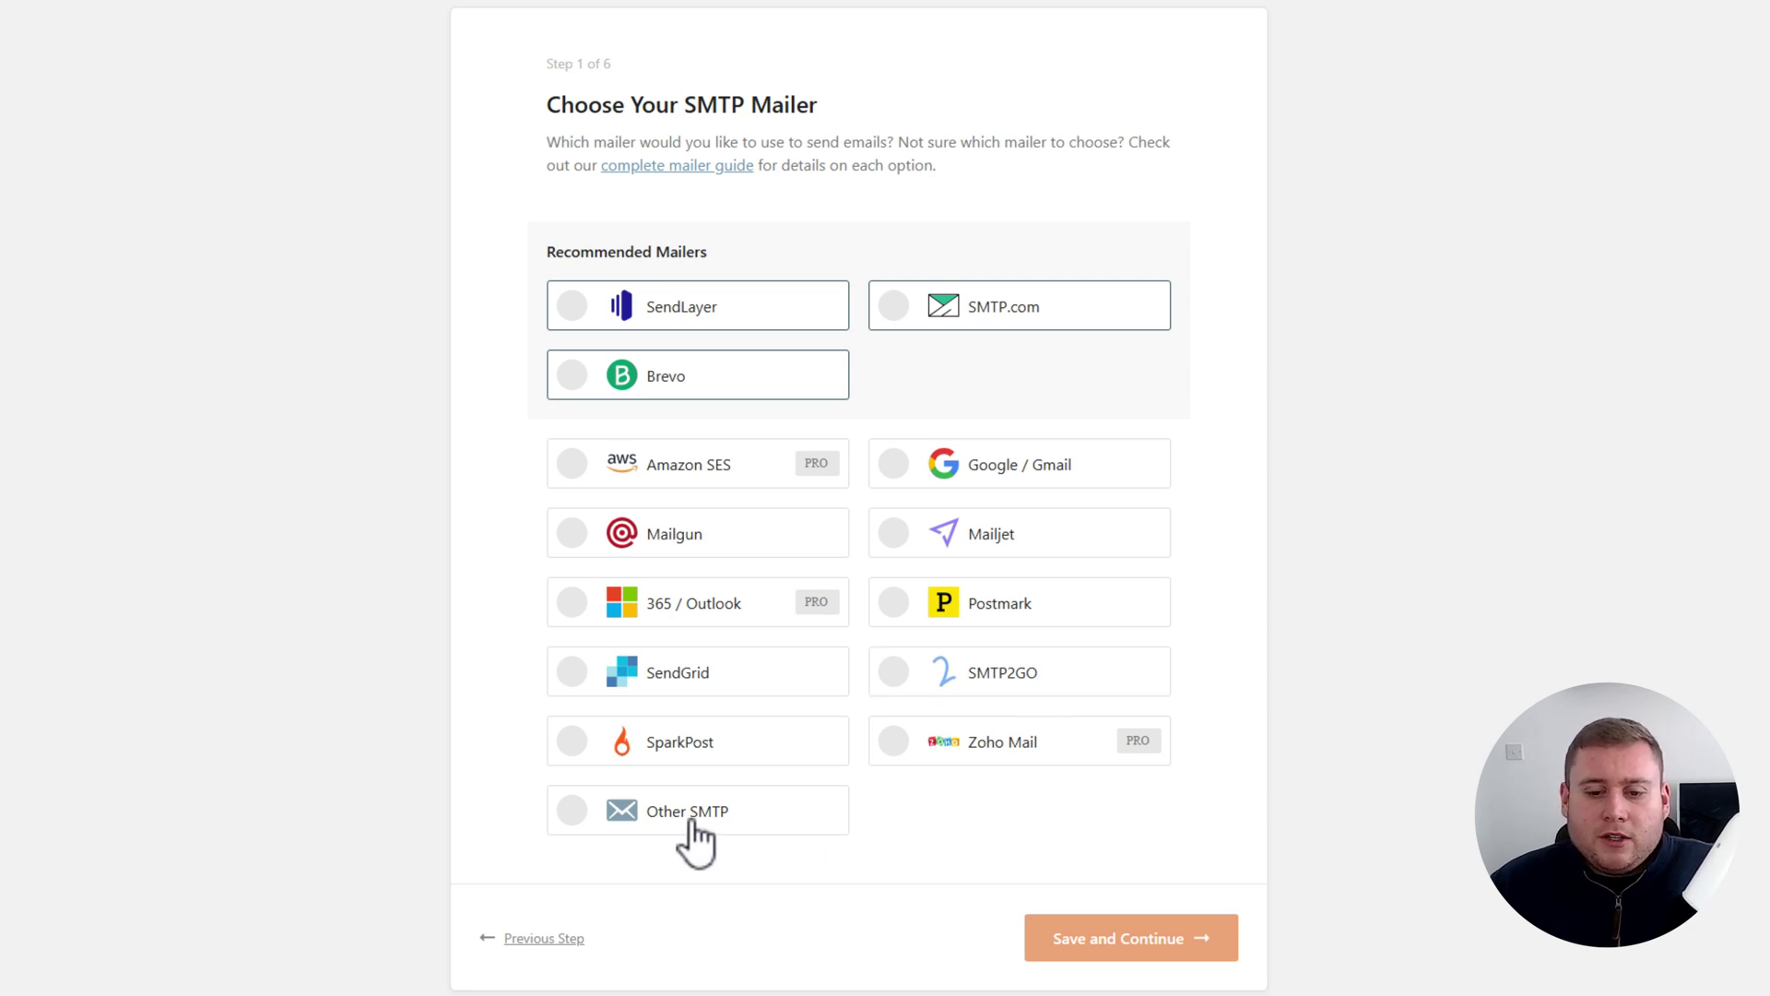
pyautogui.click(572, 811)
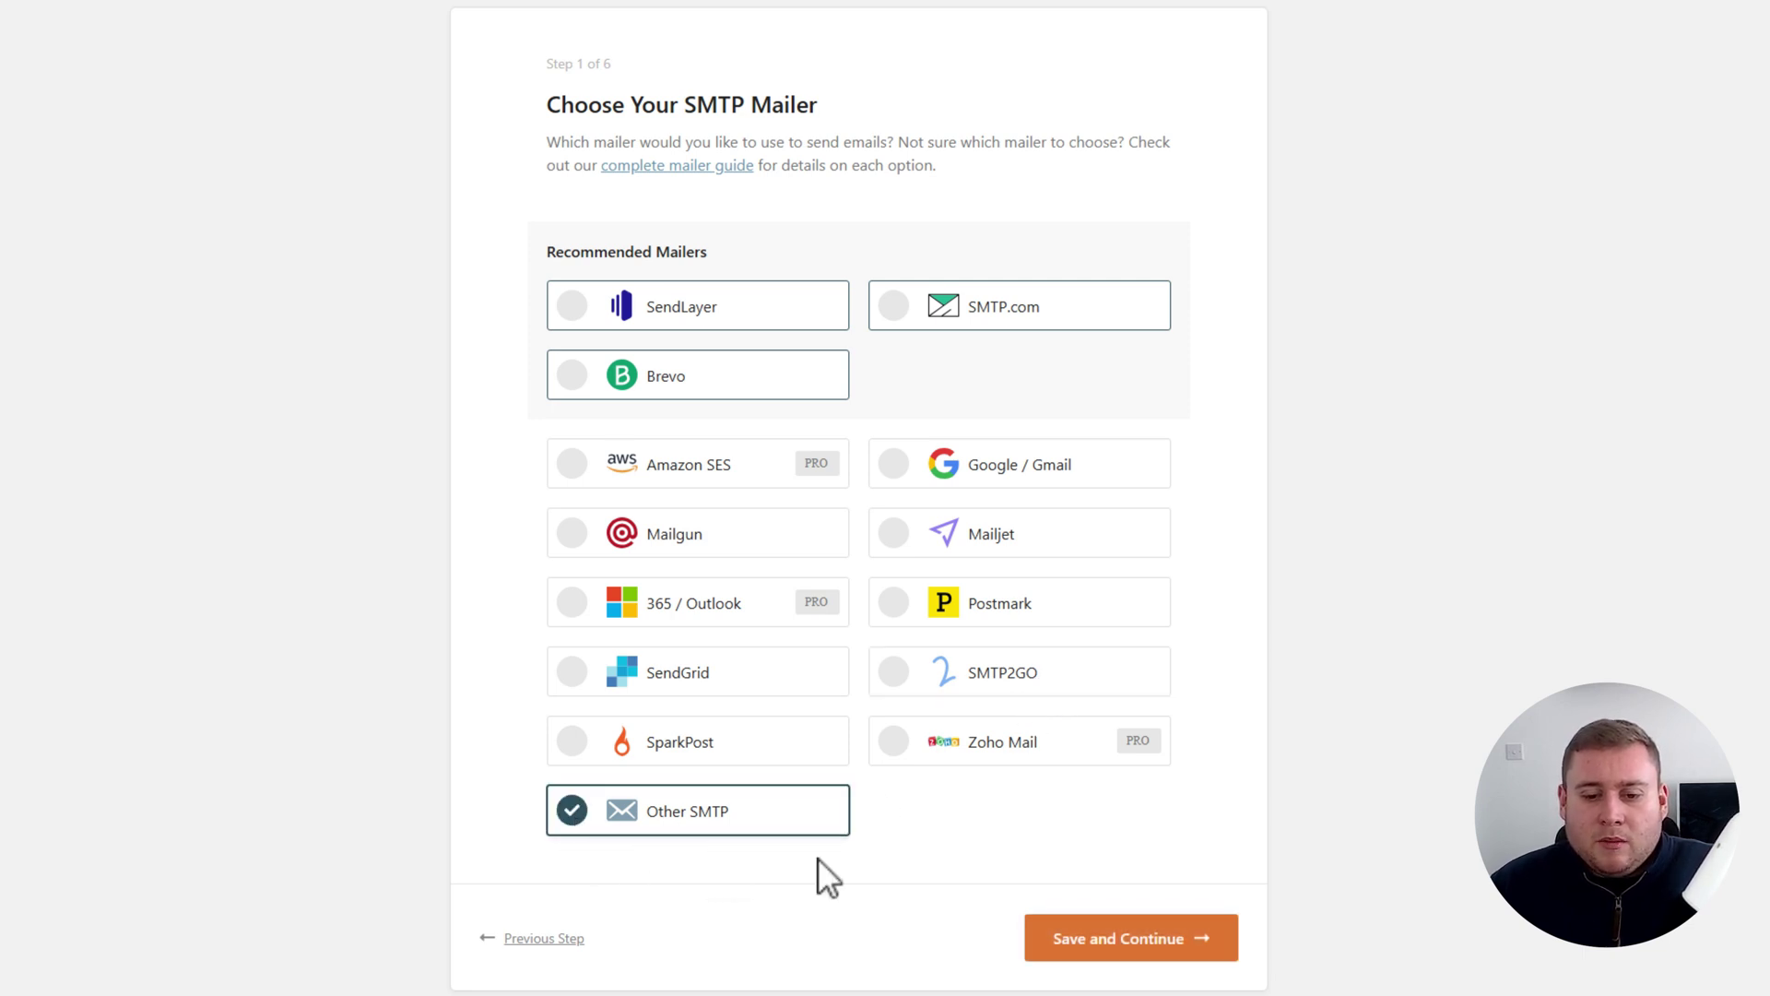
pyautogui.click(1130, 941)
# Copy mail.smtp2go.com from SMTP2GO into SMTP Host and choose SSL encryption on port 465.
pyautogui.scroll(-3, 1016, 512)
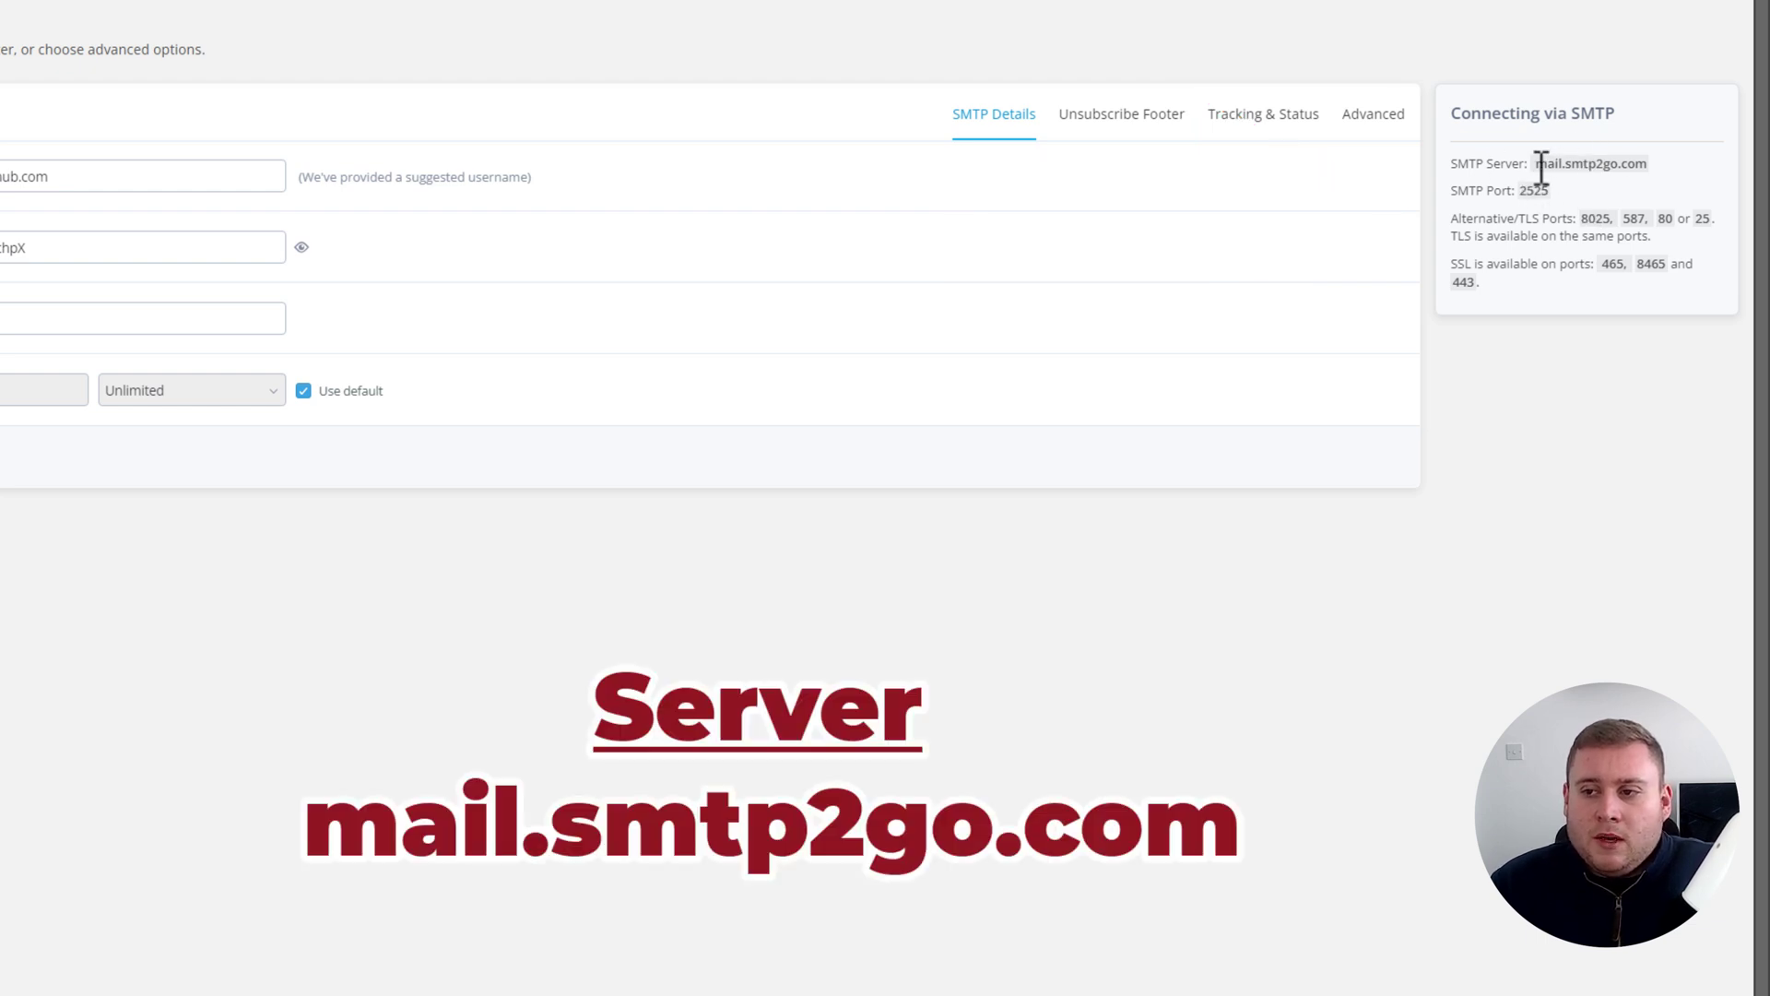
pyautogui.moveTo(1537, 165); pyautogui.dragTo(1648, 168)
pyautogui.hotkey('ctrl', 'c')
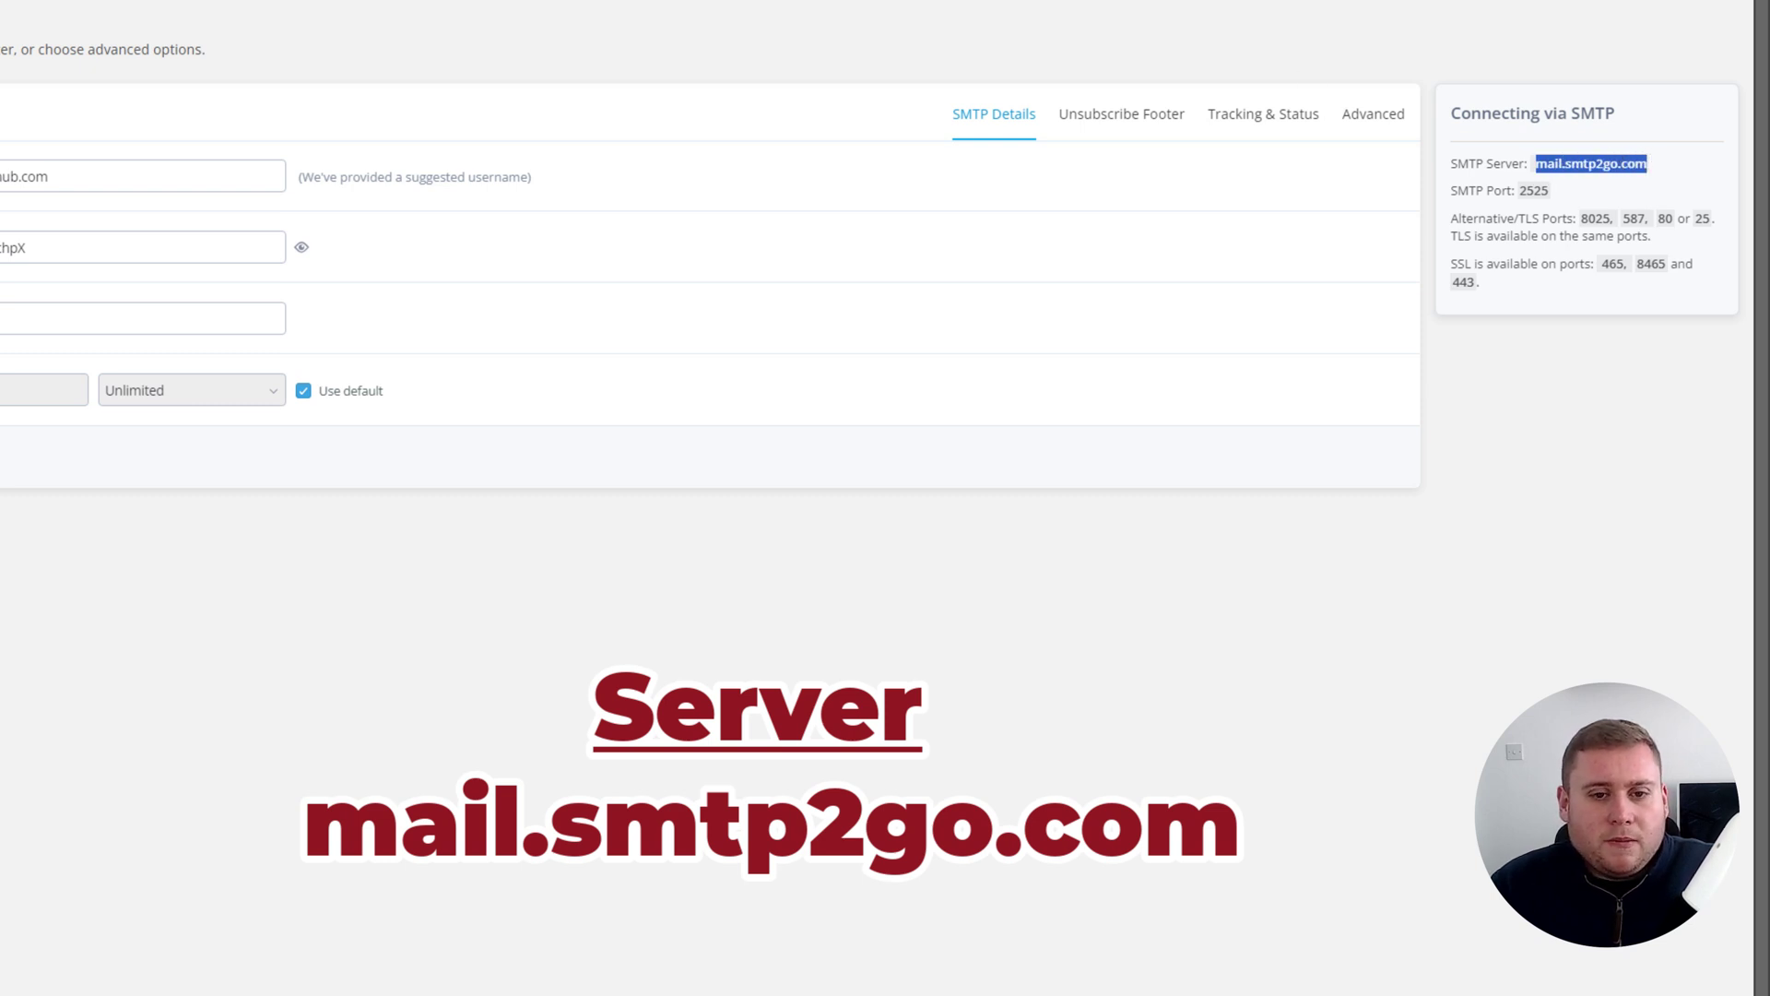
pyautogui.hotkey('alt', 'Tab')
pyautogui.click(303, 347)
pyautogui.hotkey('ctrl', 'v')
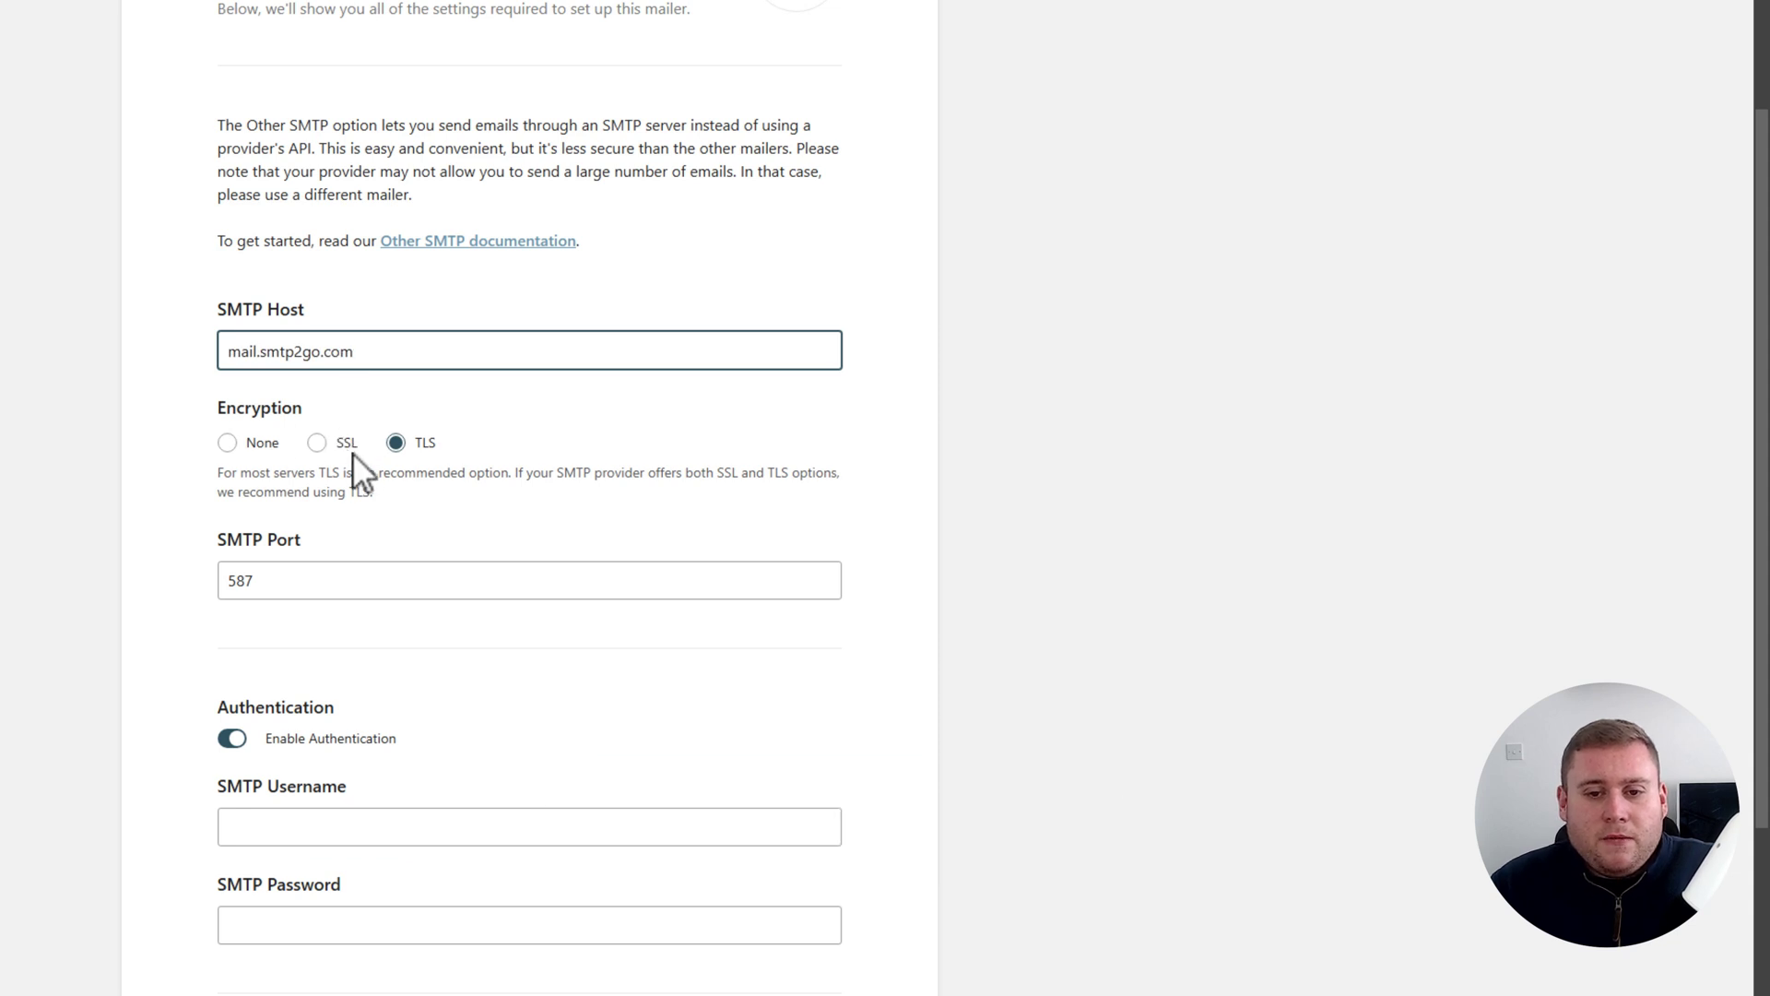
pyautogui.click(317, 443)
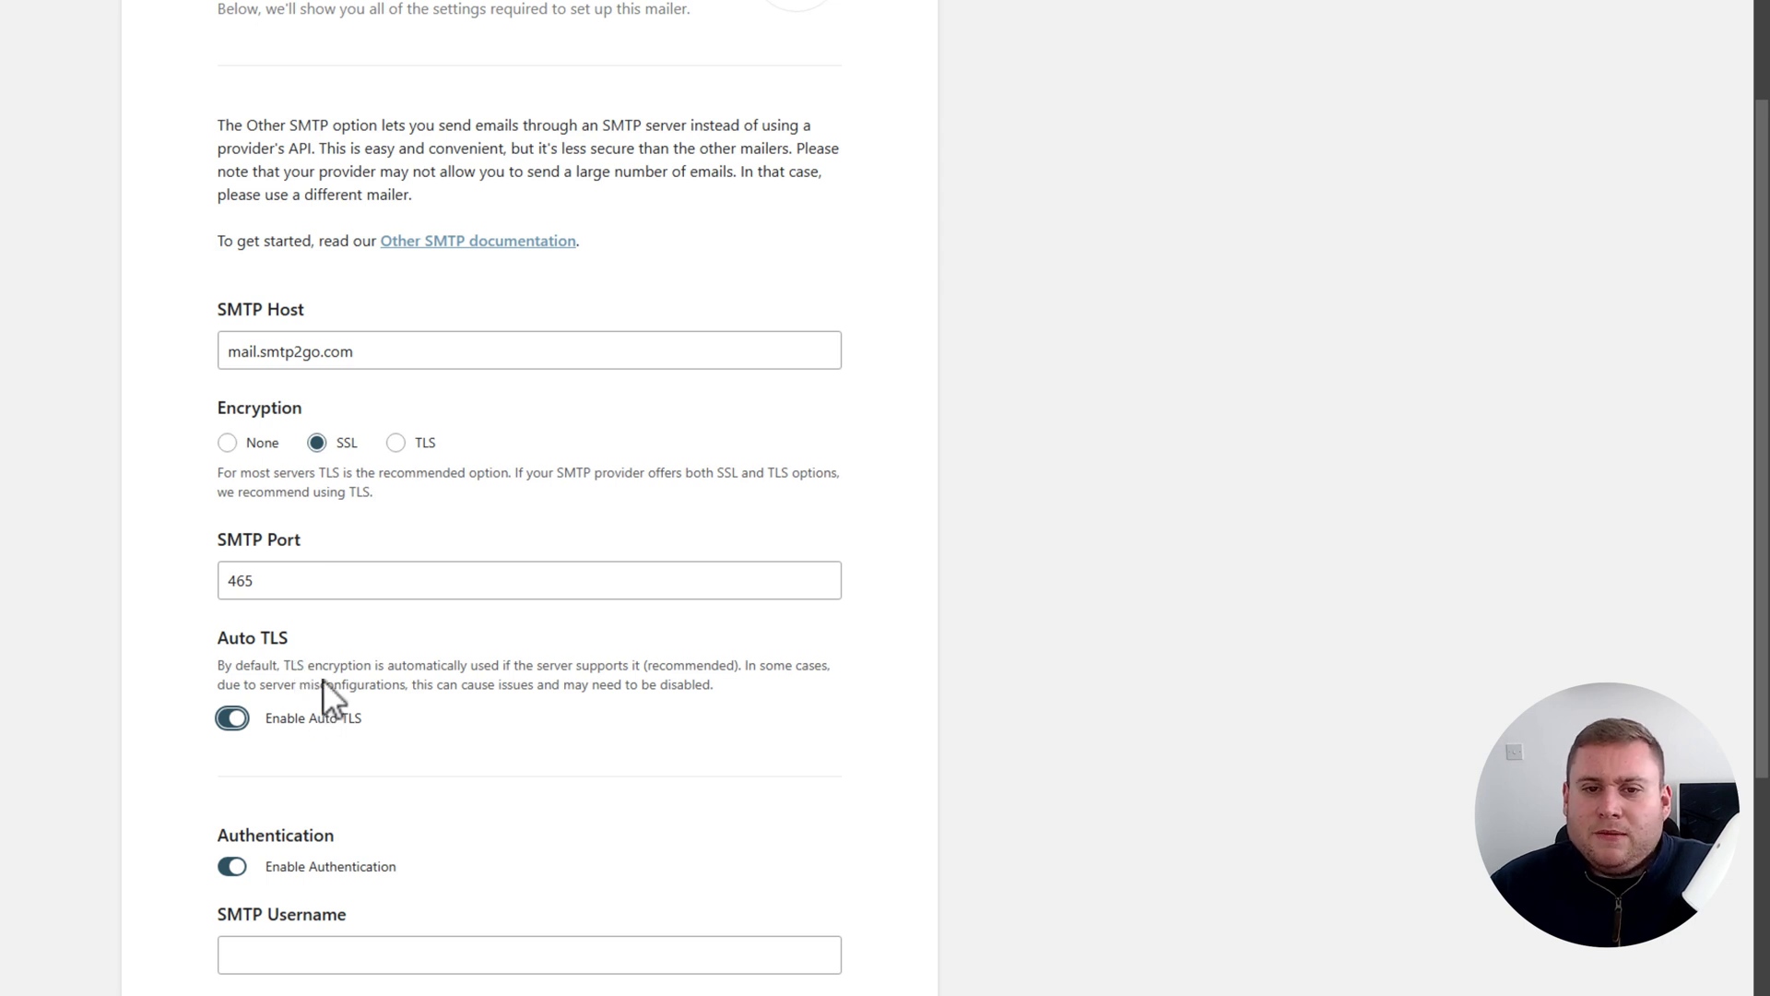
pyautogui.scroll(-4, 584, 660)
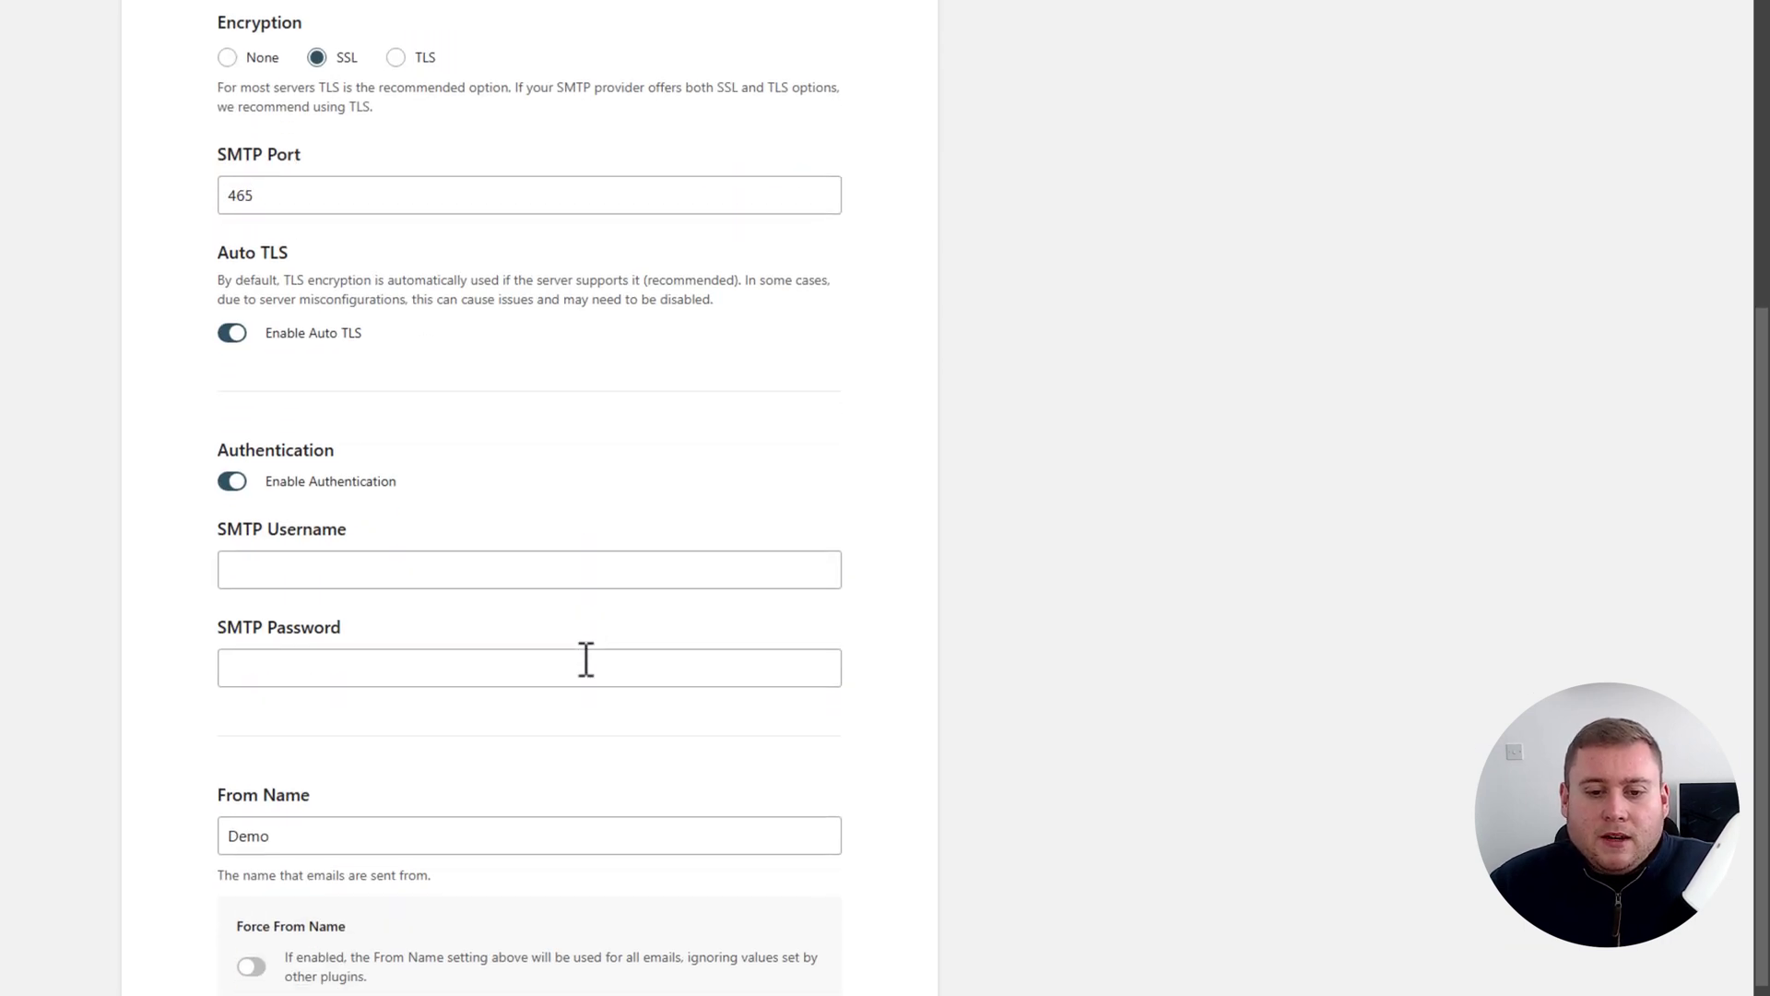
pyautogui.scroll(-1, 396, 607)
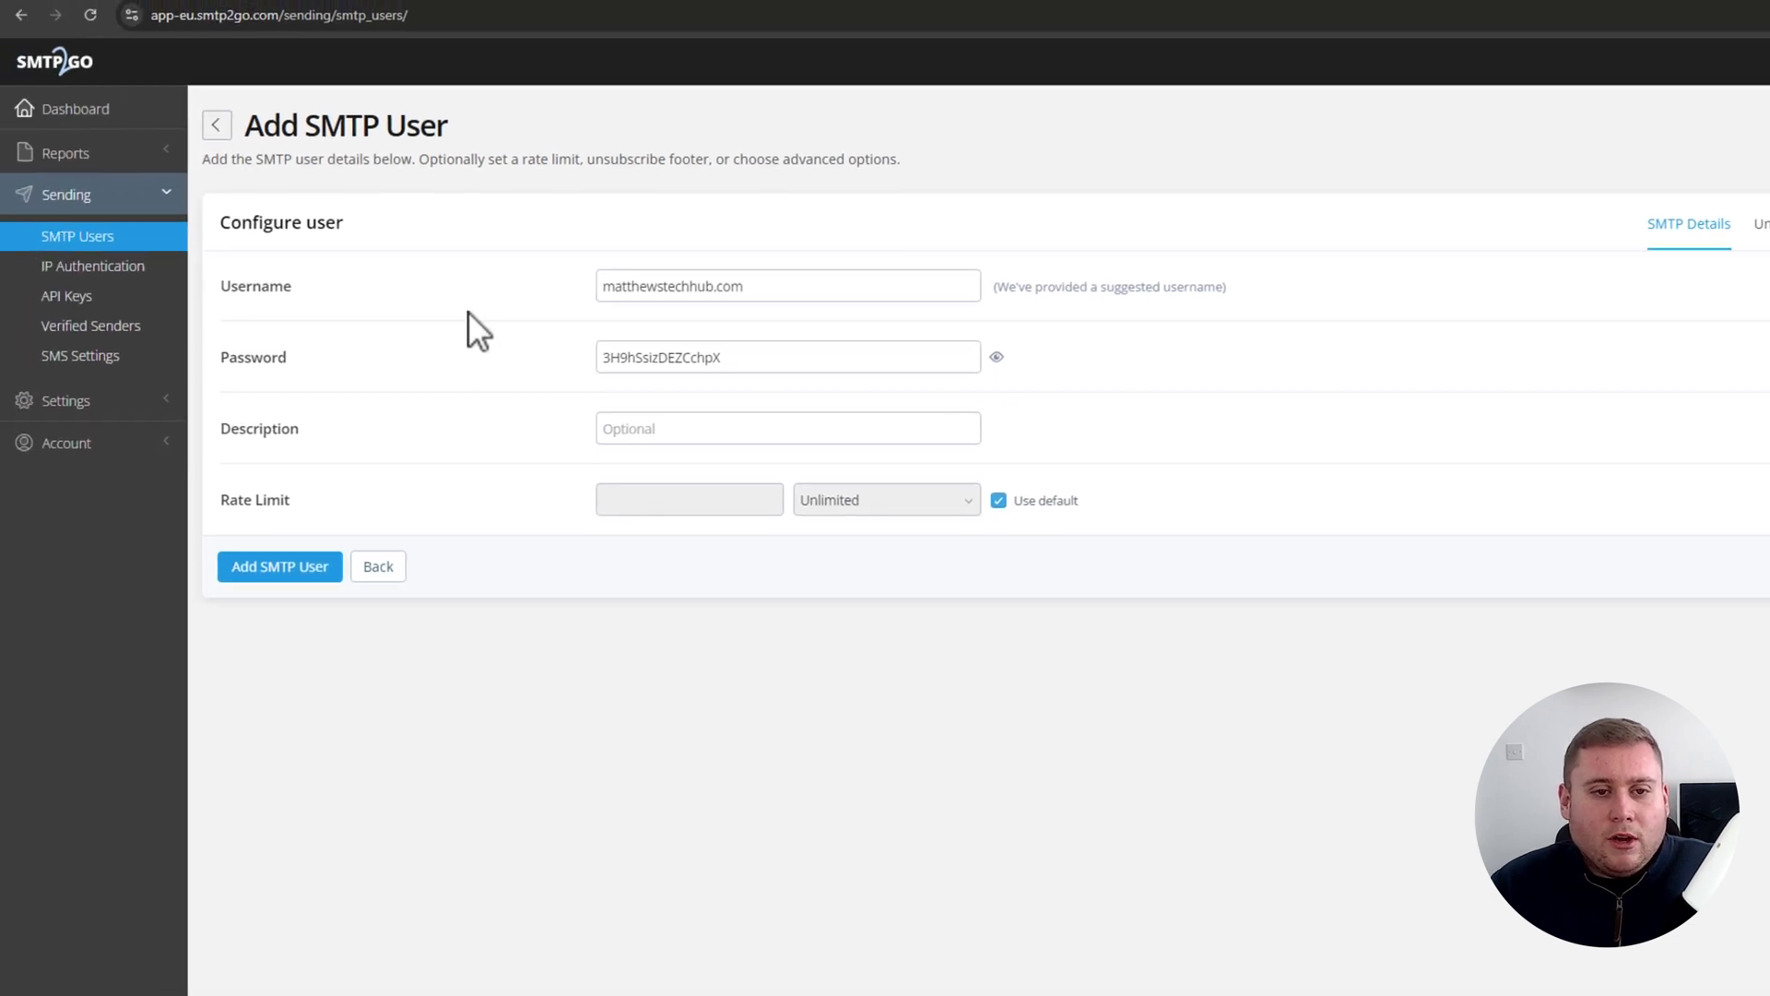
# Copy the suggested SMTP2GO username into the SMTP Username field.
pyautogui.moveTo(775, 286); pyautogui.dragTo(605, 286)
pyautogui.hotkey('ctrl', 'c')
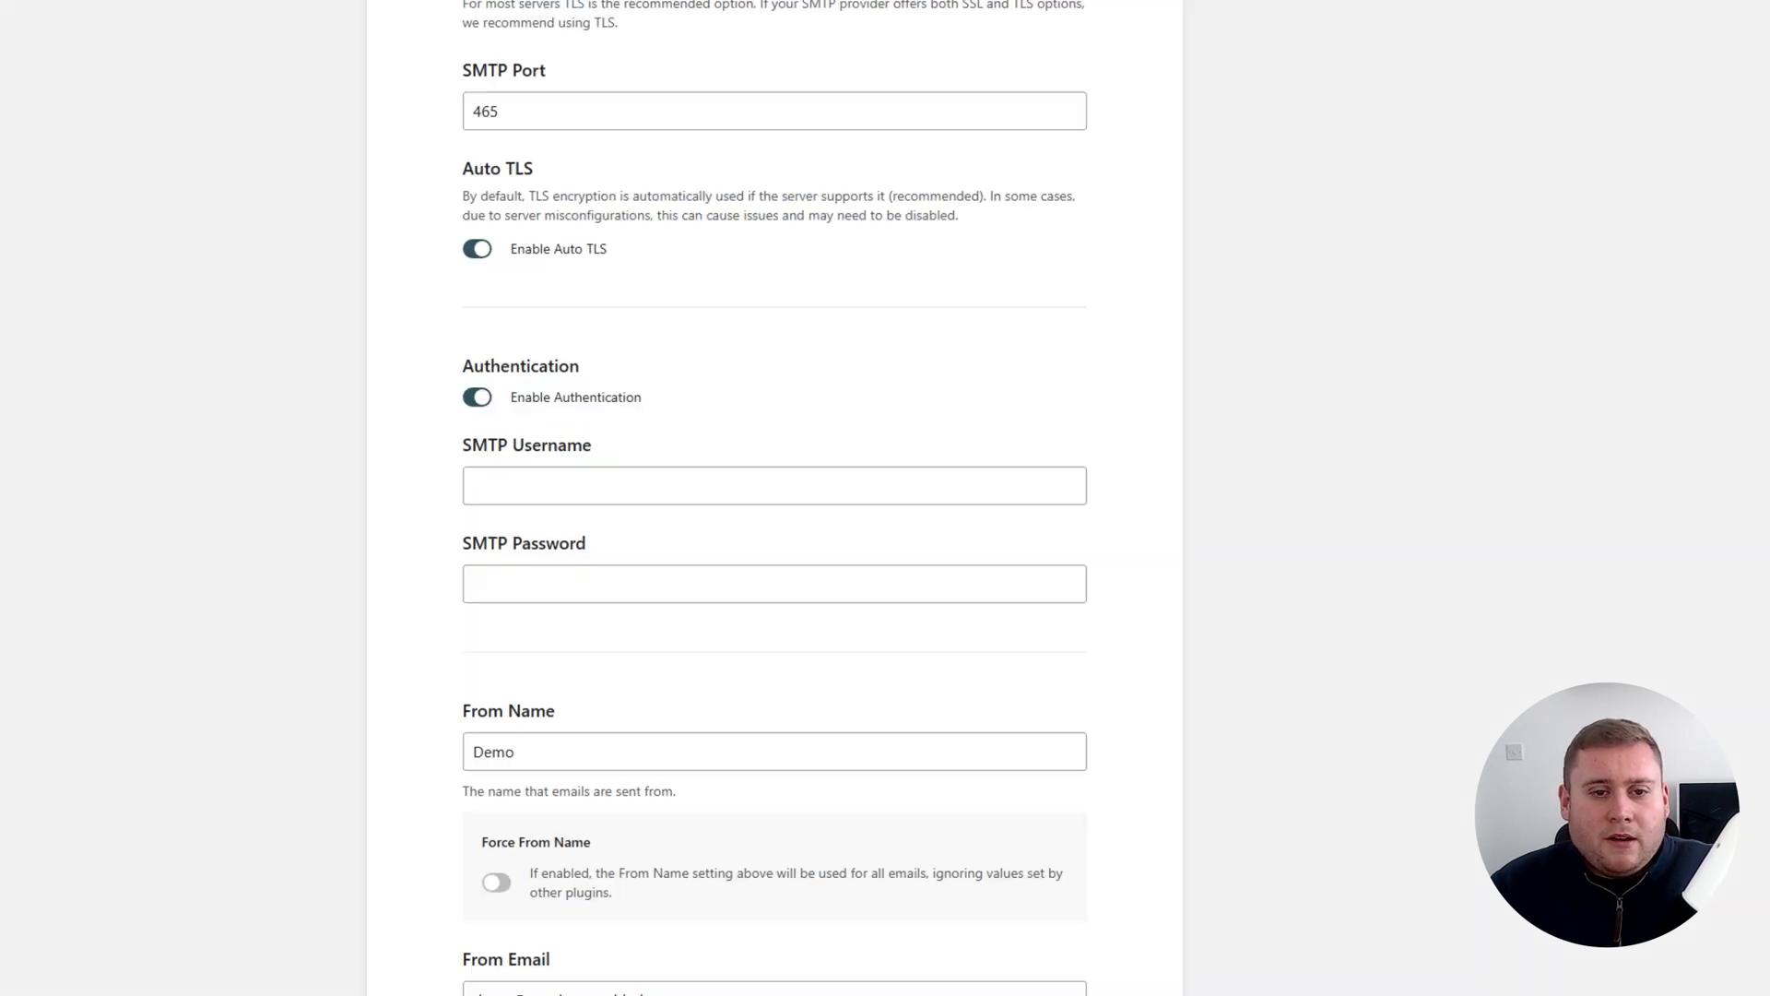
pyautogui.click(425, 464)
pyautogui.hotkey('ctrl', 'v')
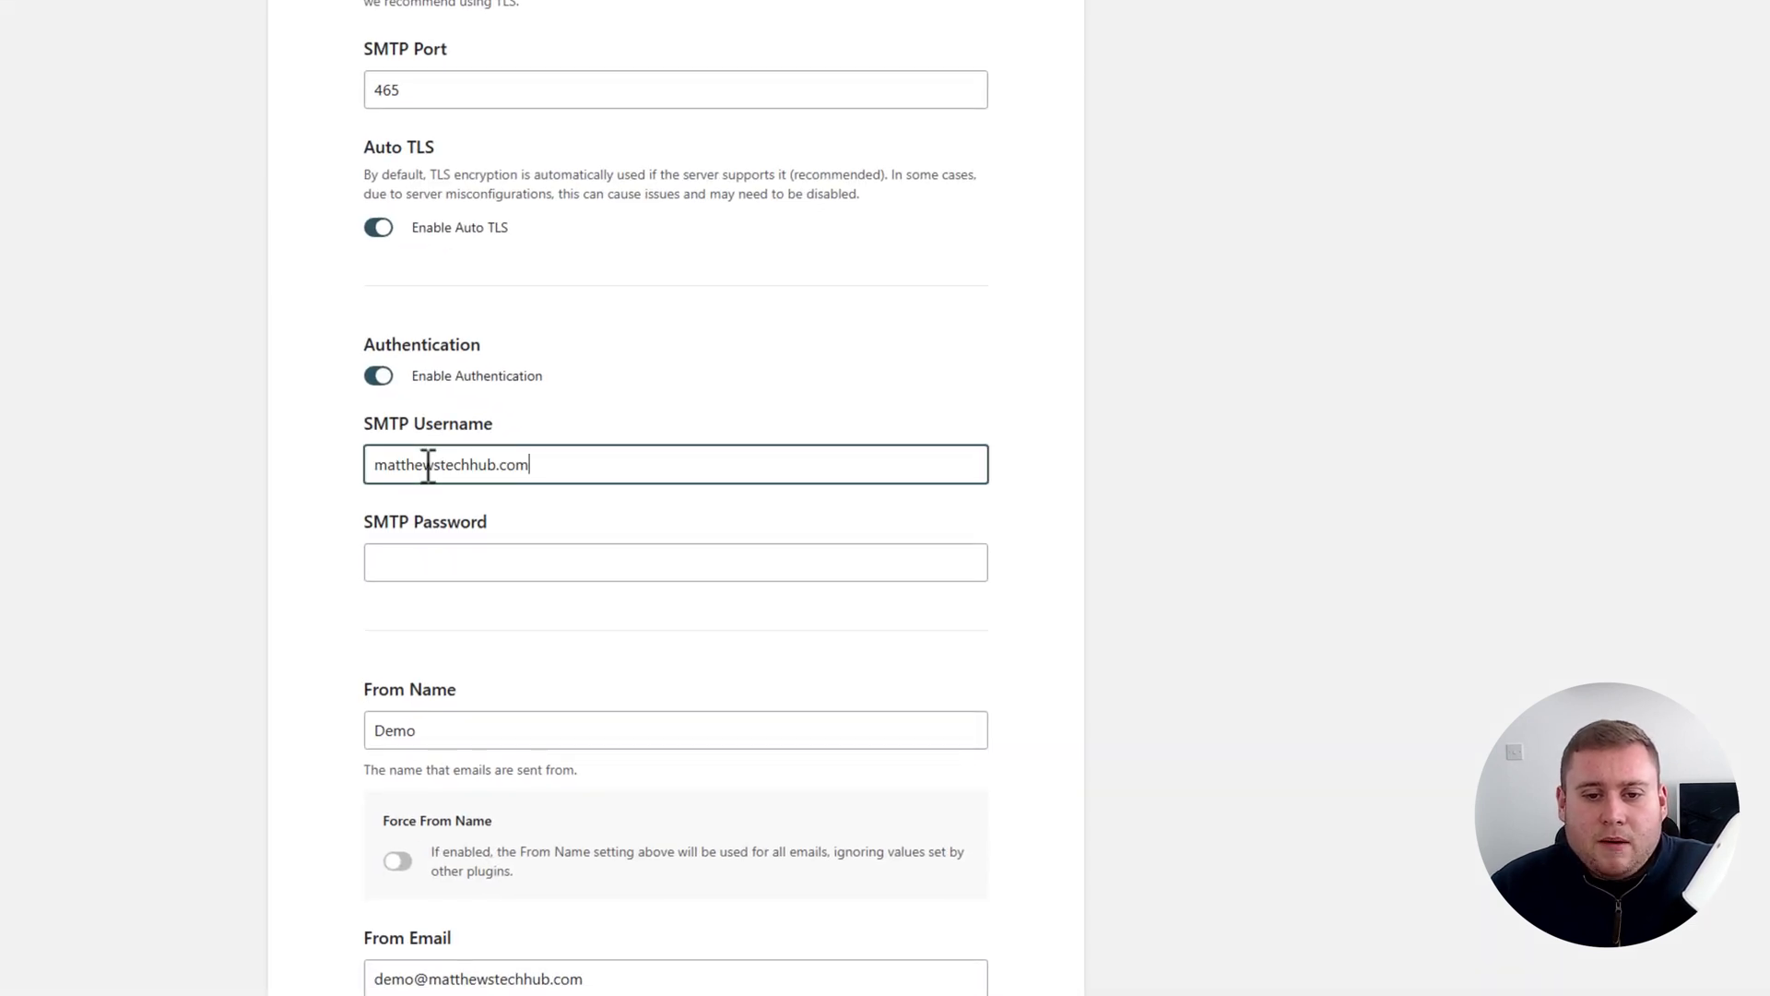
# Copy the generated SMTP2GO password into the SMTP Password field.
pyautogui.click(334, 28)
pyautogui.moveTo(731, 399); pyautogui.dragTo(584, 401)
pyautogui.click(185, 19)
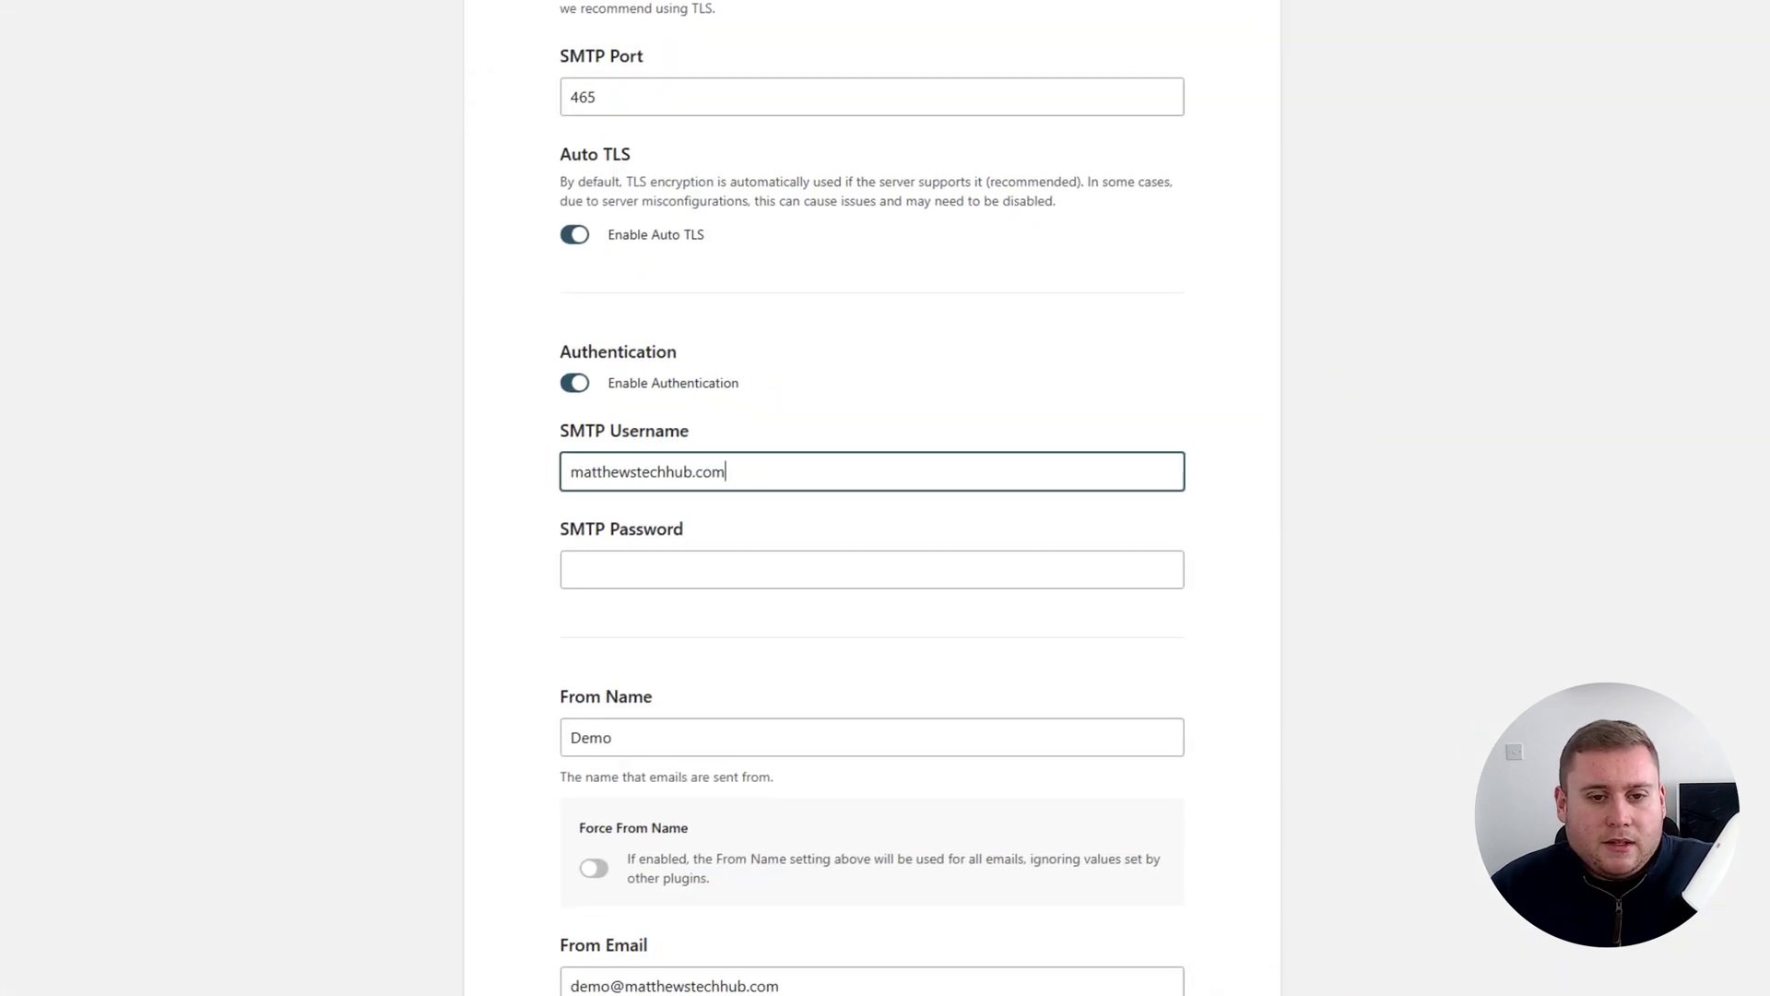
pyautogui.click(530, 529)
pyautogui.hotkey('ctrl', 'v')
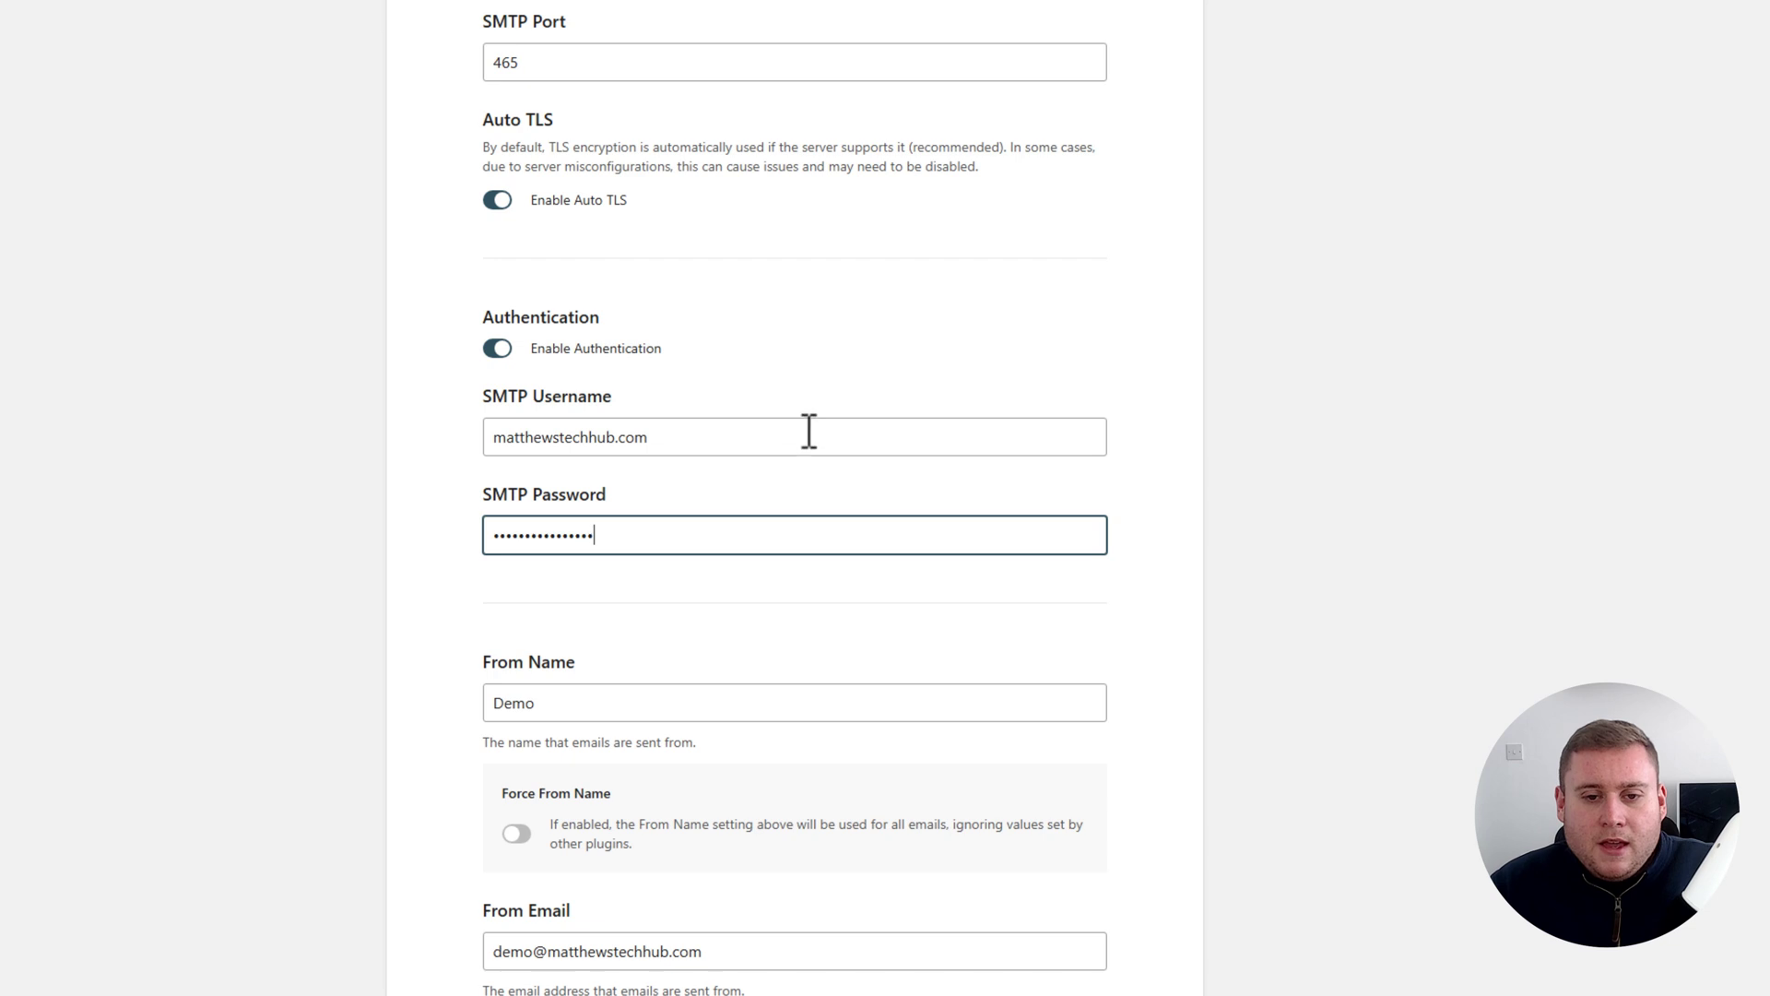
pyautogui.scroll(-3, 782, 374)
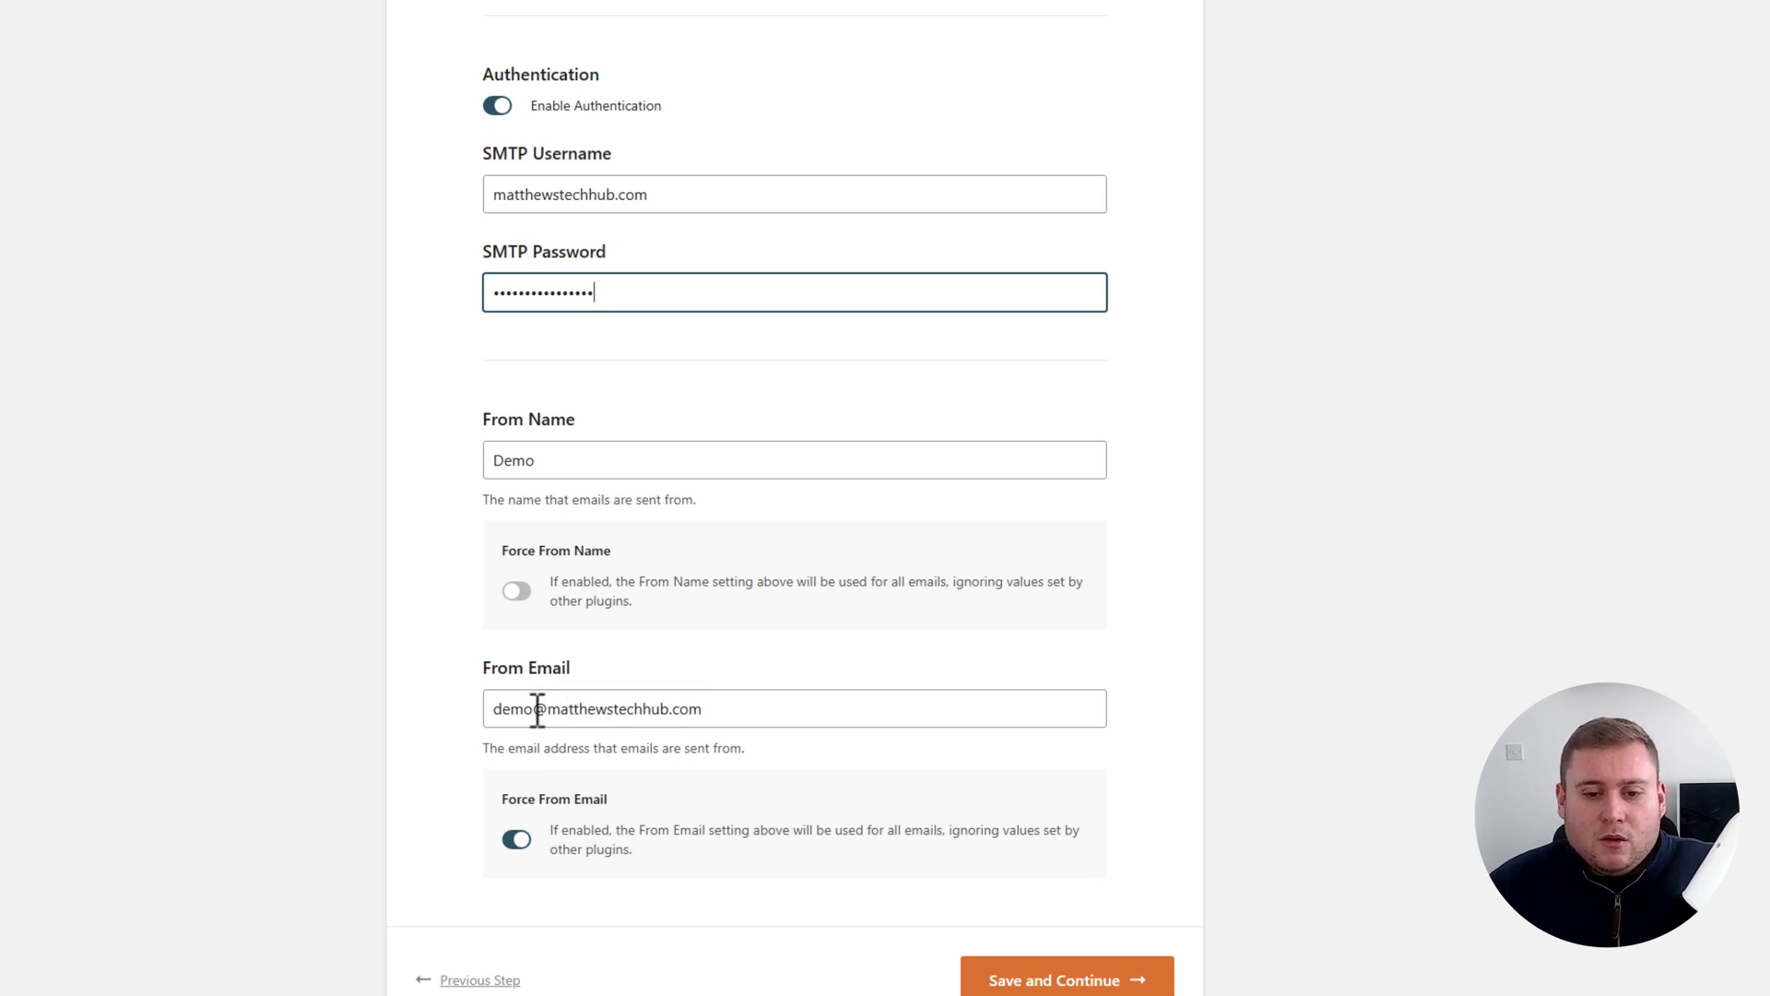
# Change the From Email prefix to 'no-reply' and the From Name to 'Matthews Tech Hub Website'.
pyautogui.moveTo(537, 710); pyautogui.dragTo(488, 716)
pyautogui.write('no-reply')
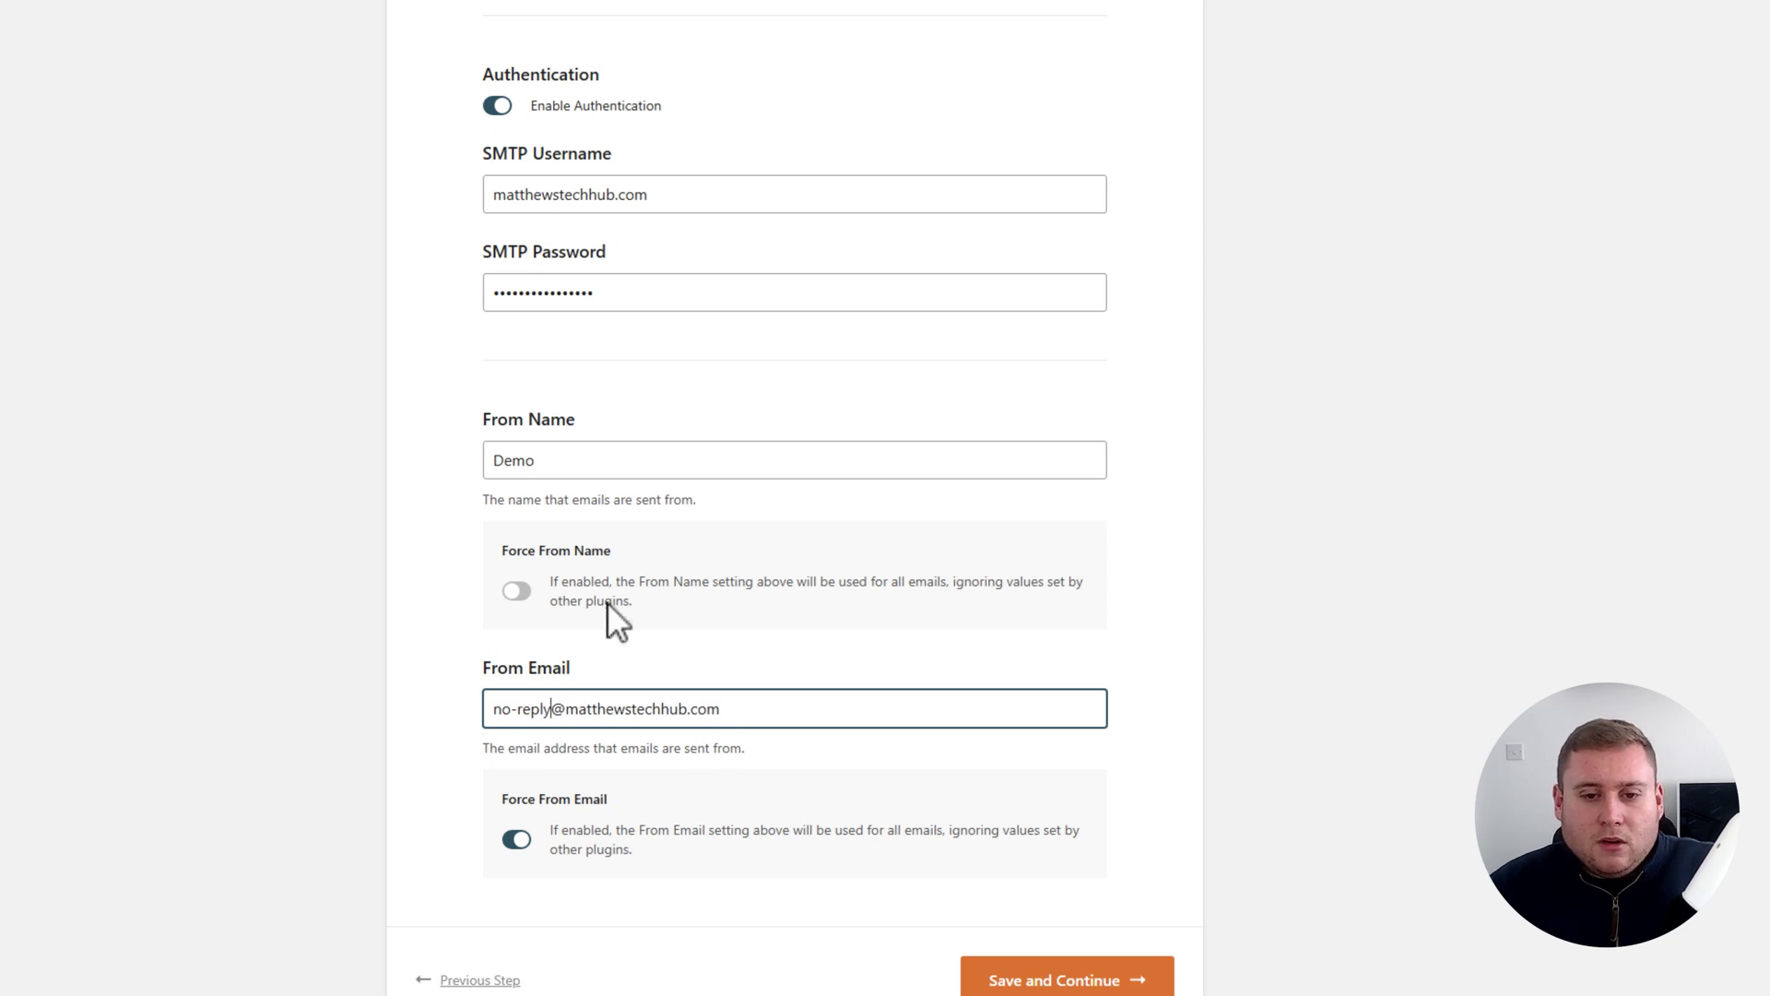
pyautogui.click(539, 458)
pyautogui.doubleClick(539, 458)
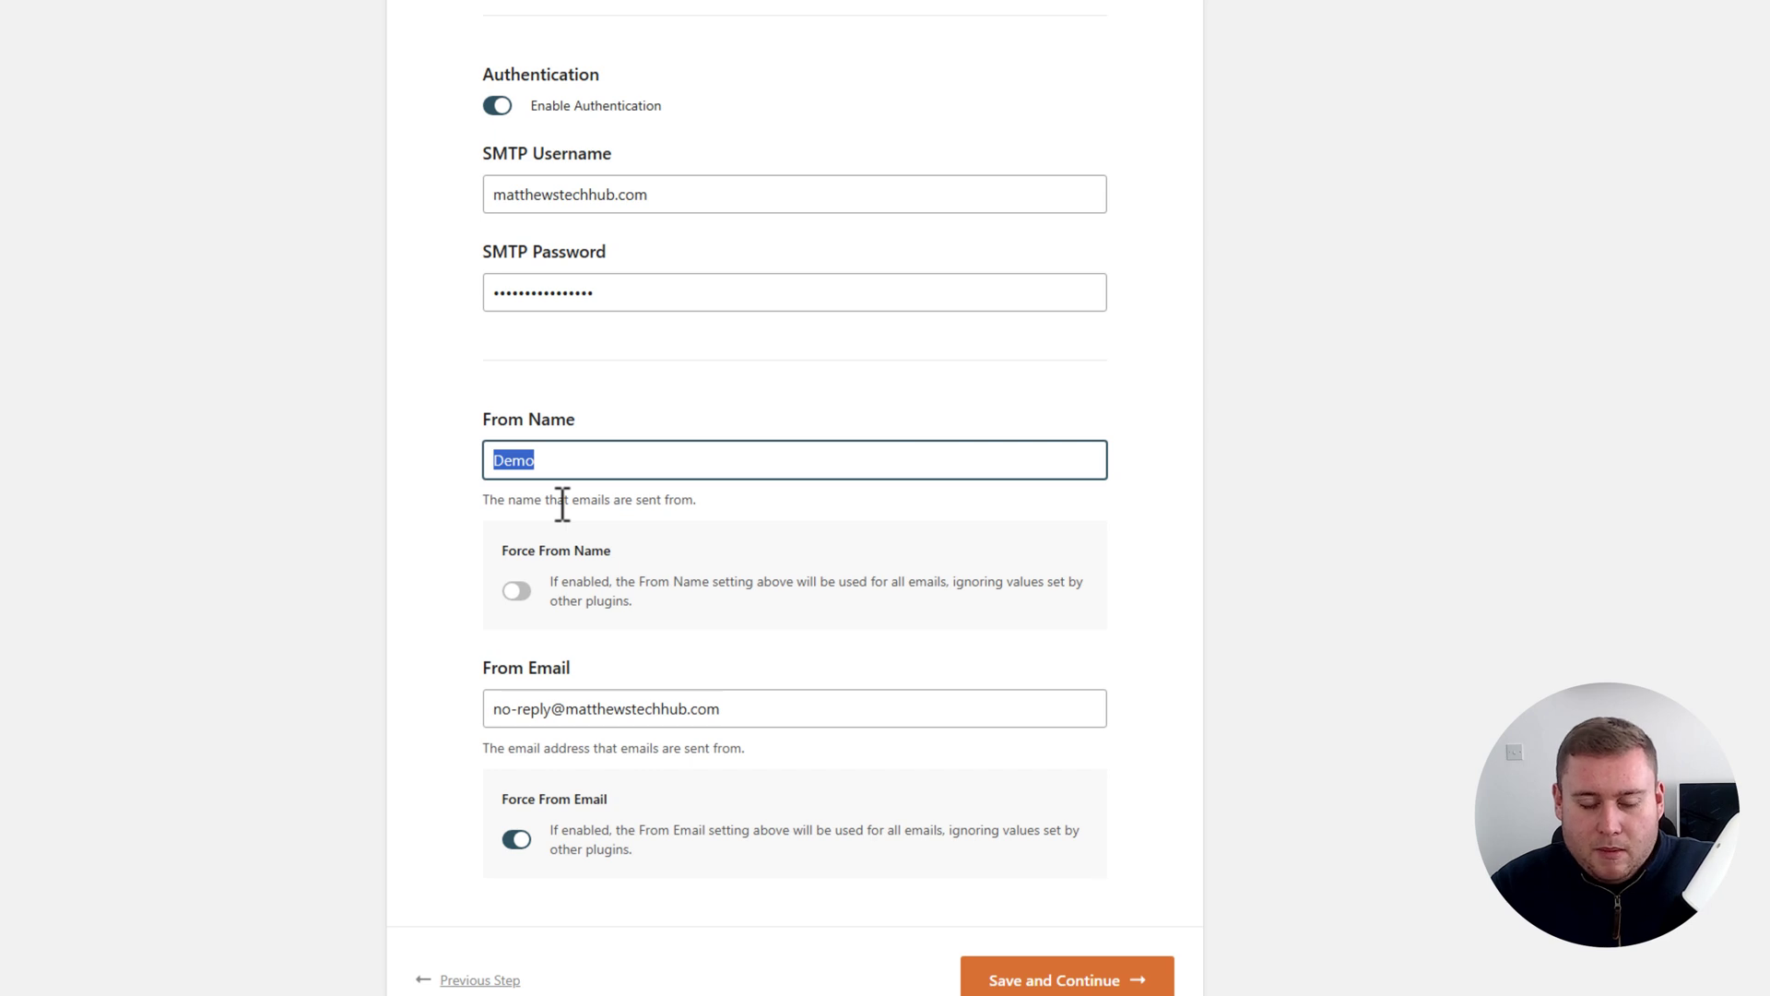
pyautogui.write('Matthews Tech Hub')
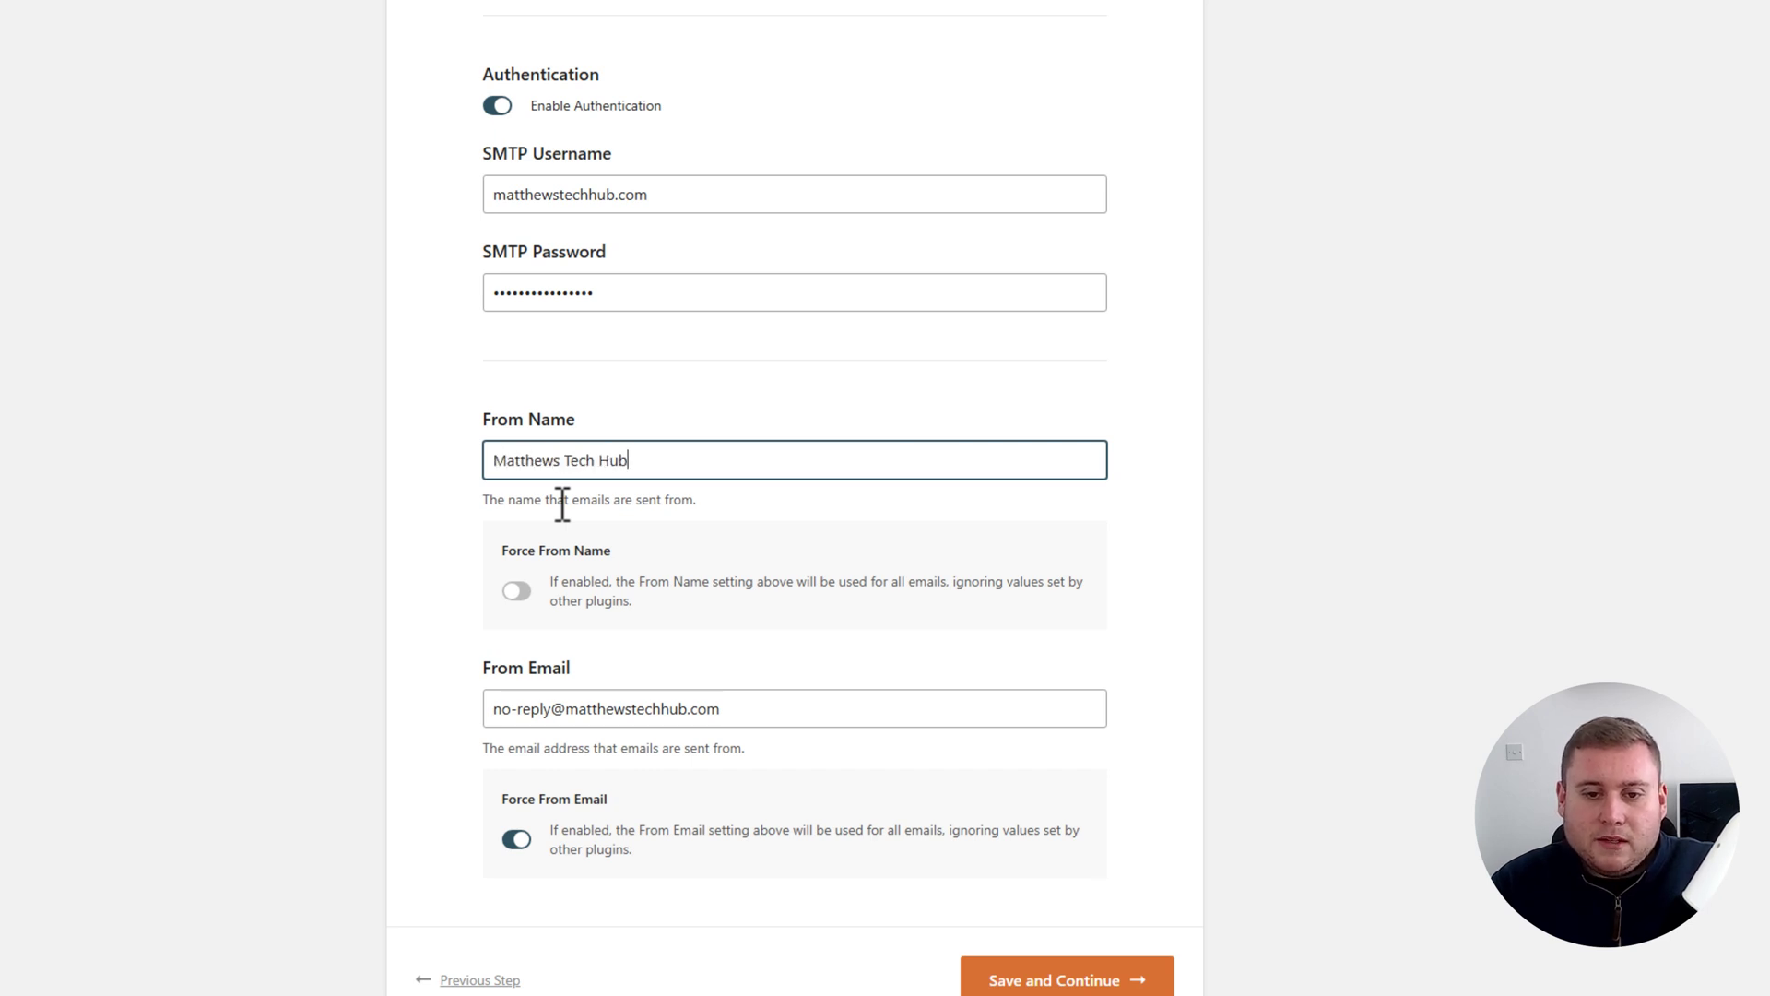
pyautogui.write(' Website')
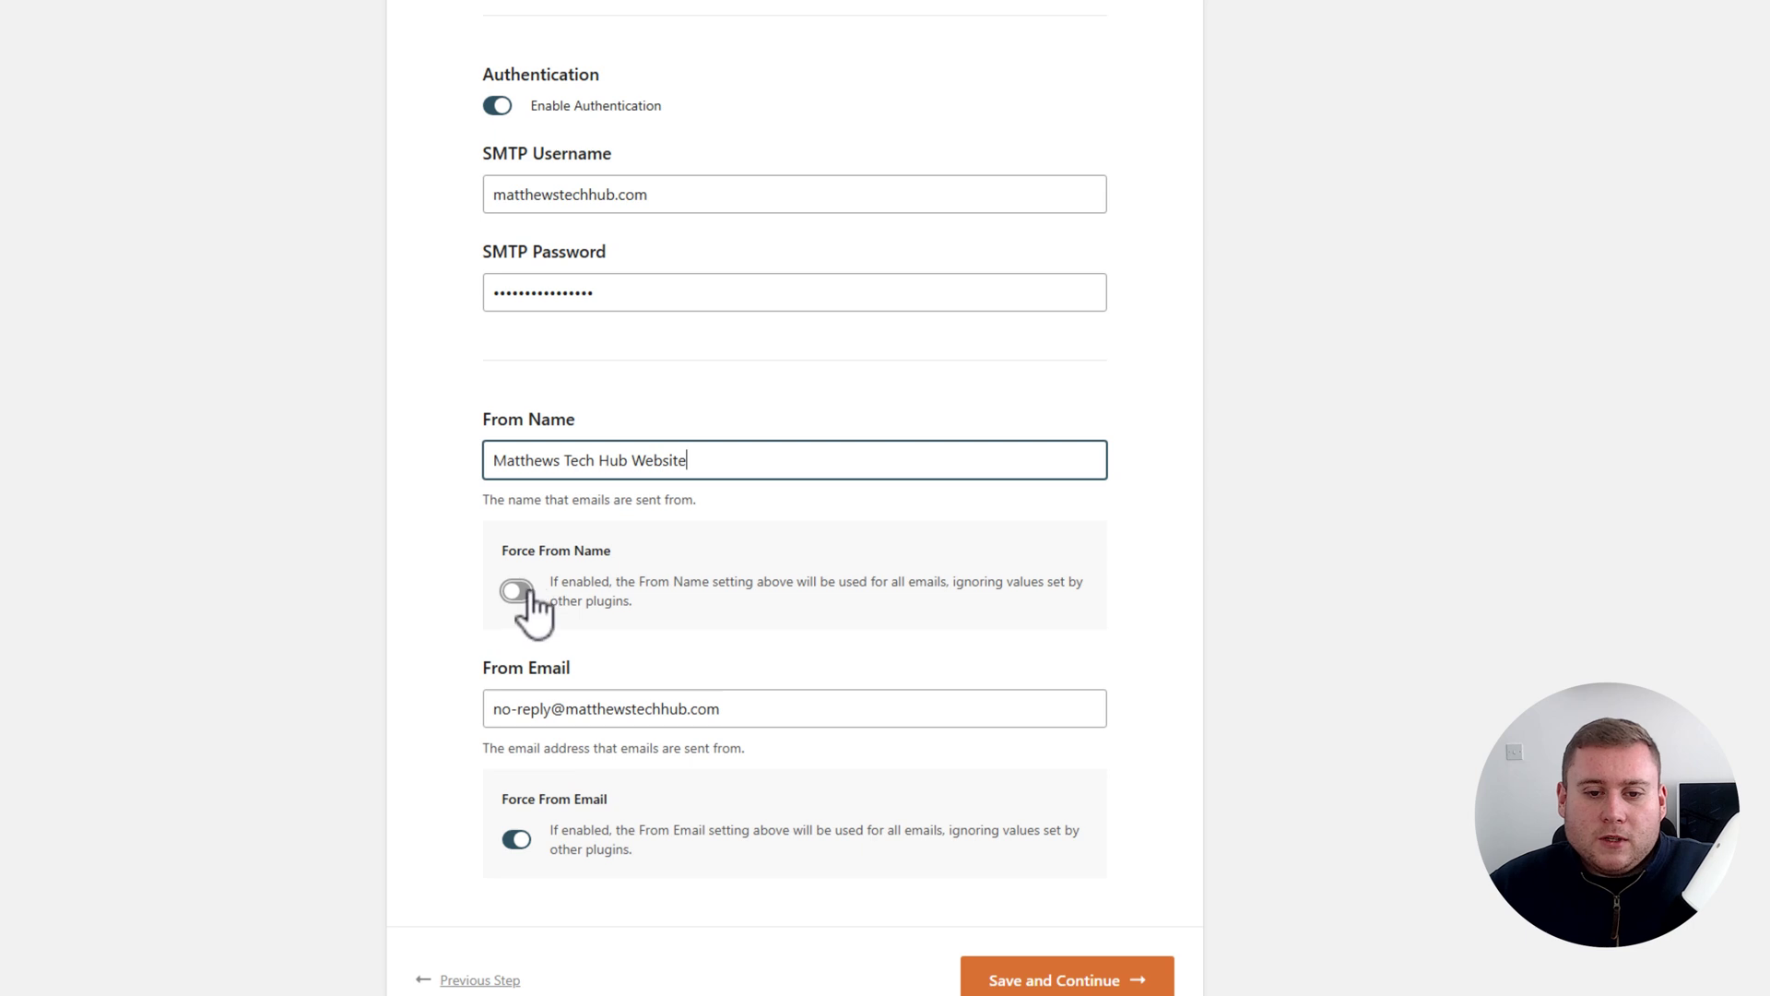
# Switch on Force From Name and check the new From Email address.
pyautogui.click(528, 593)
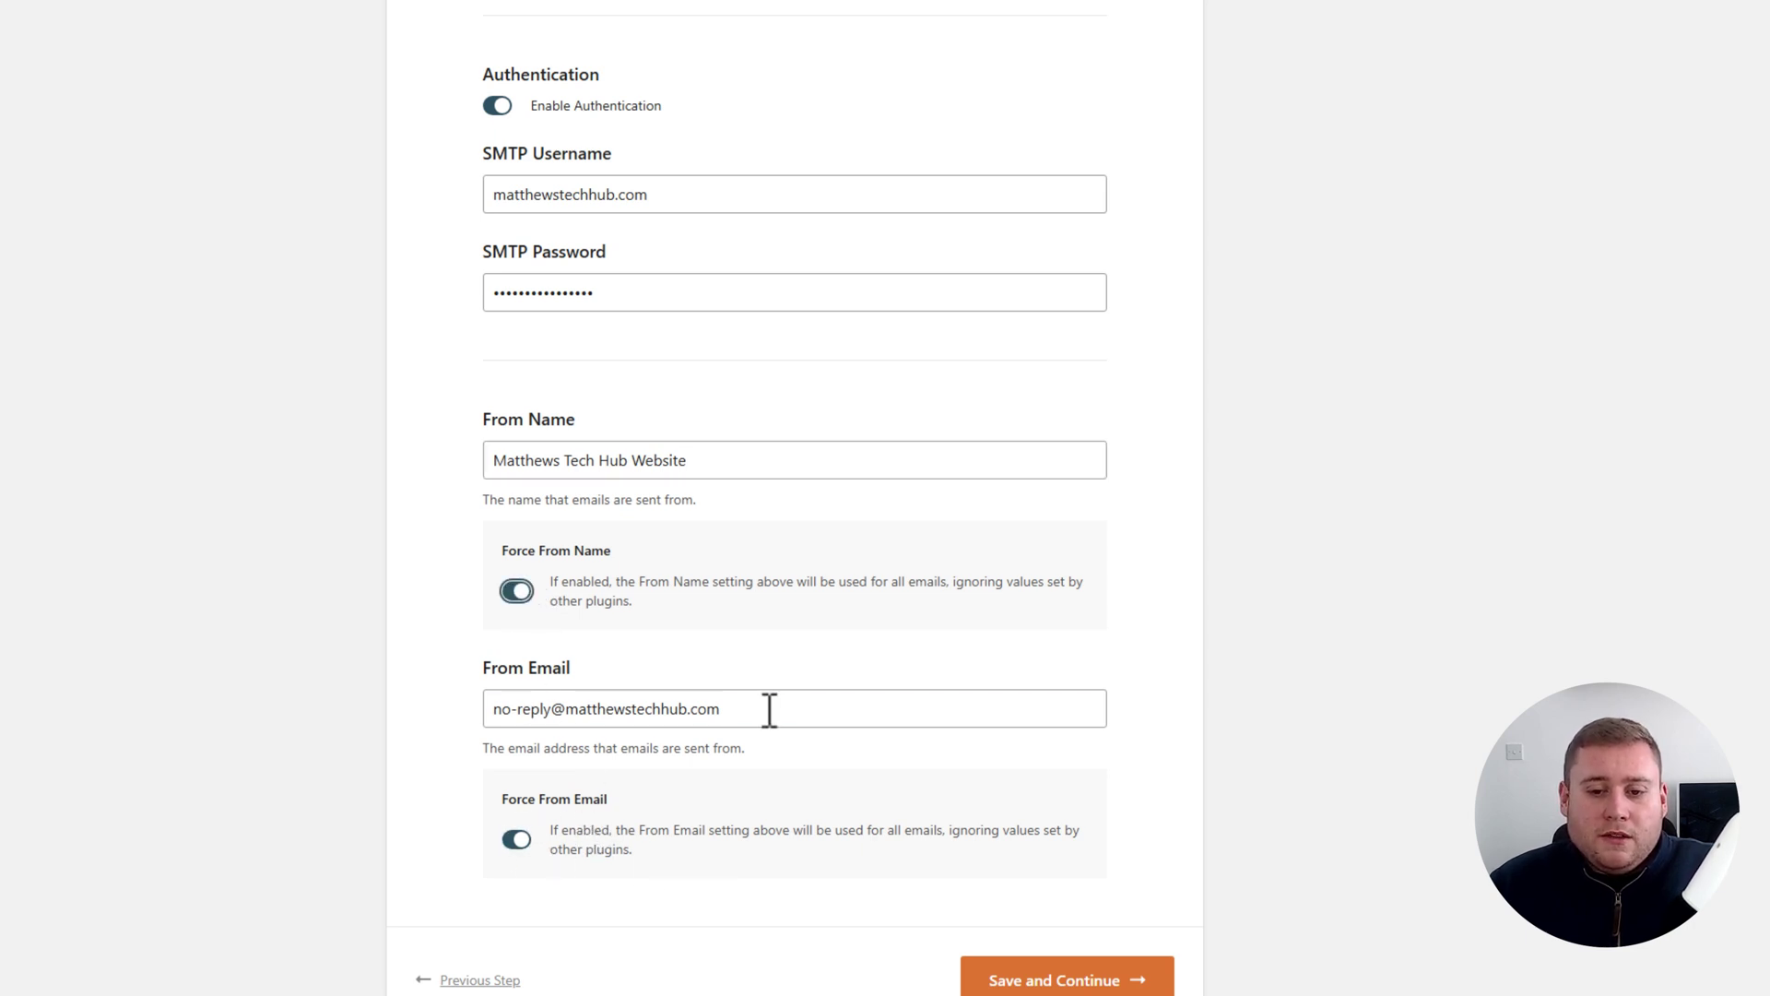
pyautogui.moveTo(767, 712); pyautogui.dragTo(498, 714)
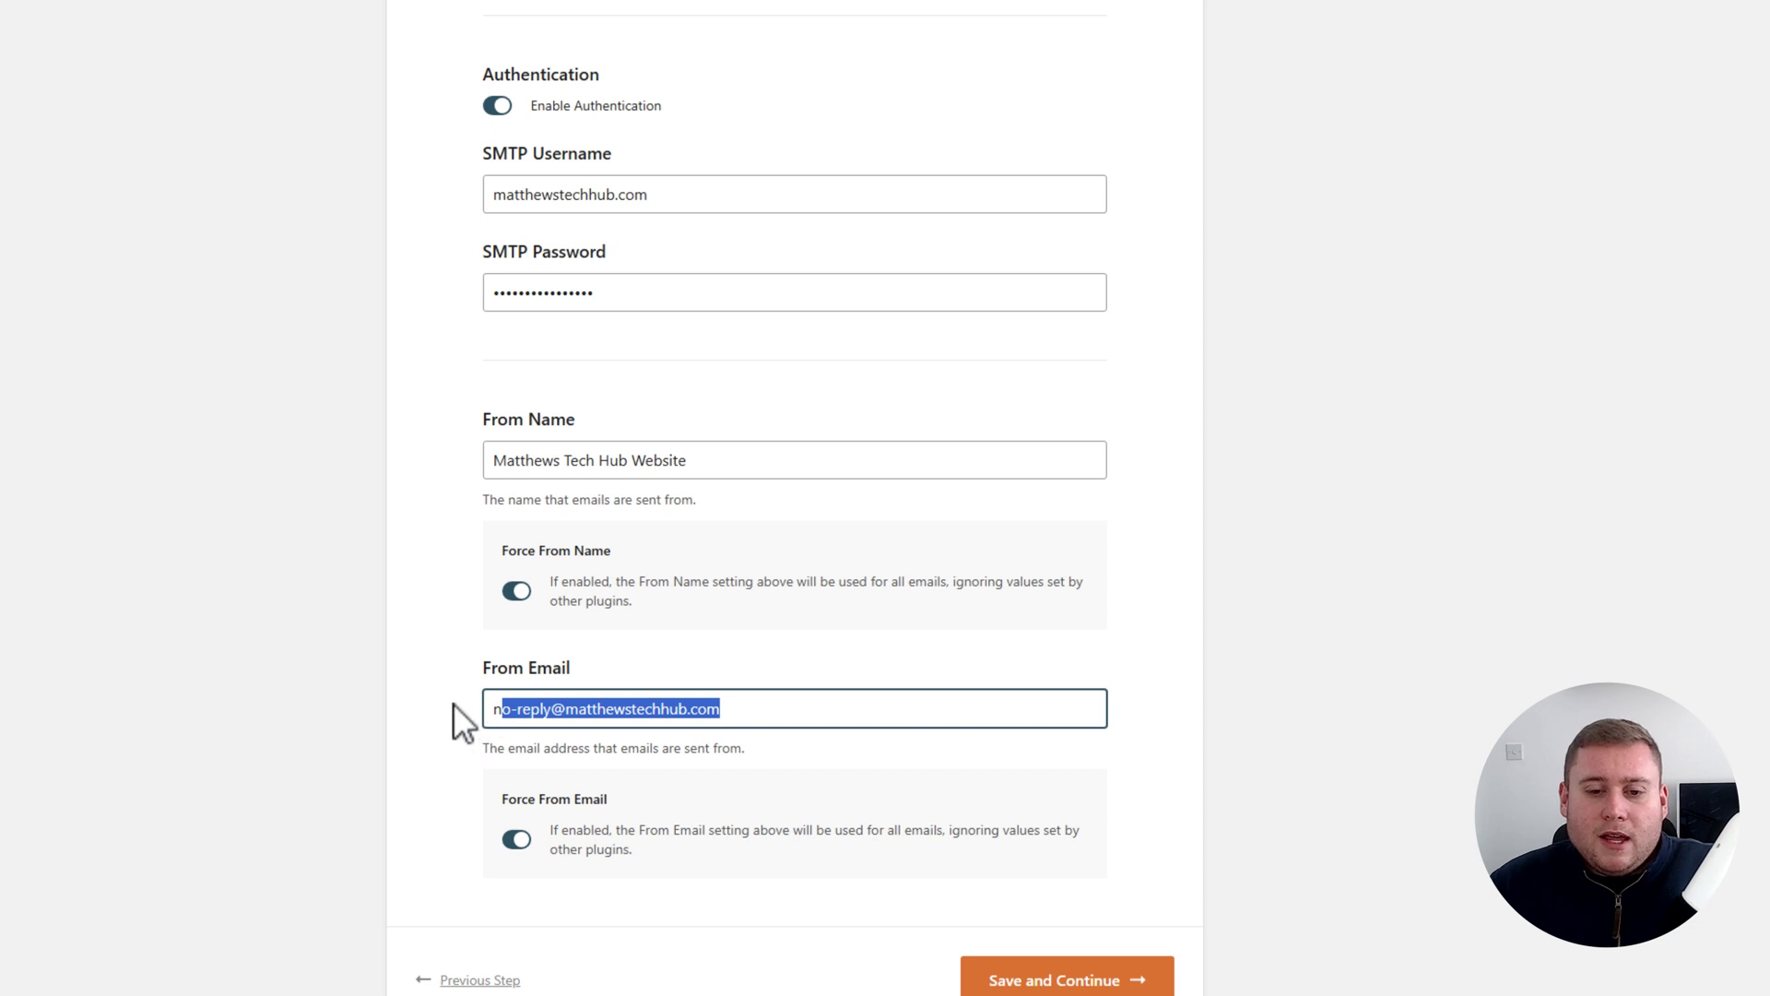
pyautogui.click(604, 717)
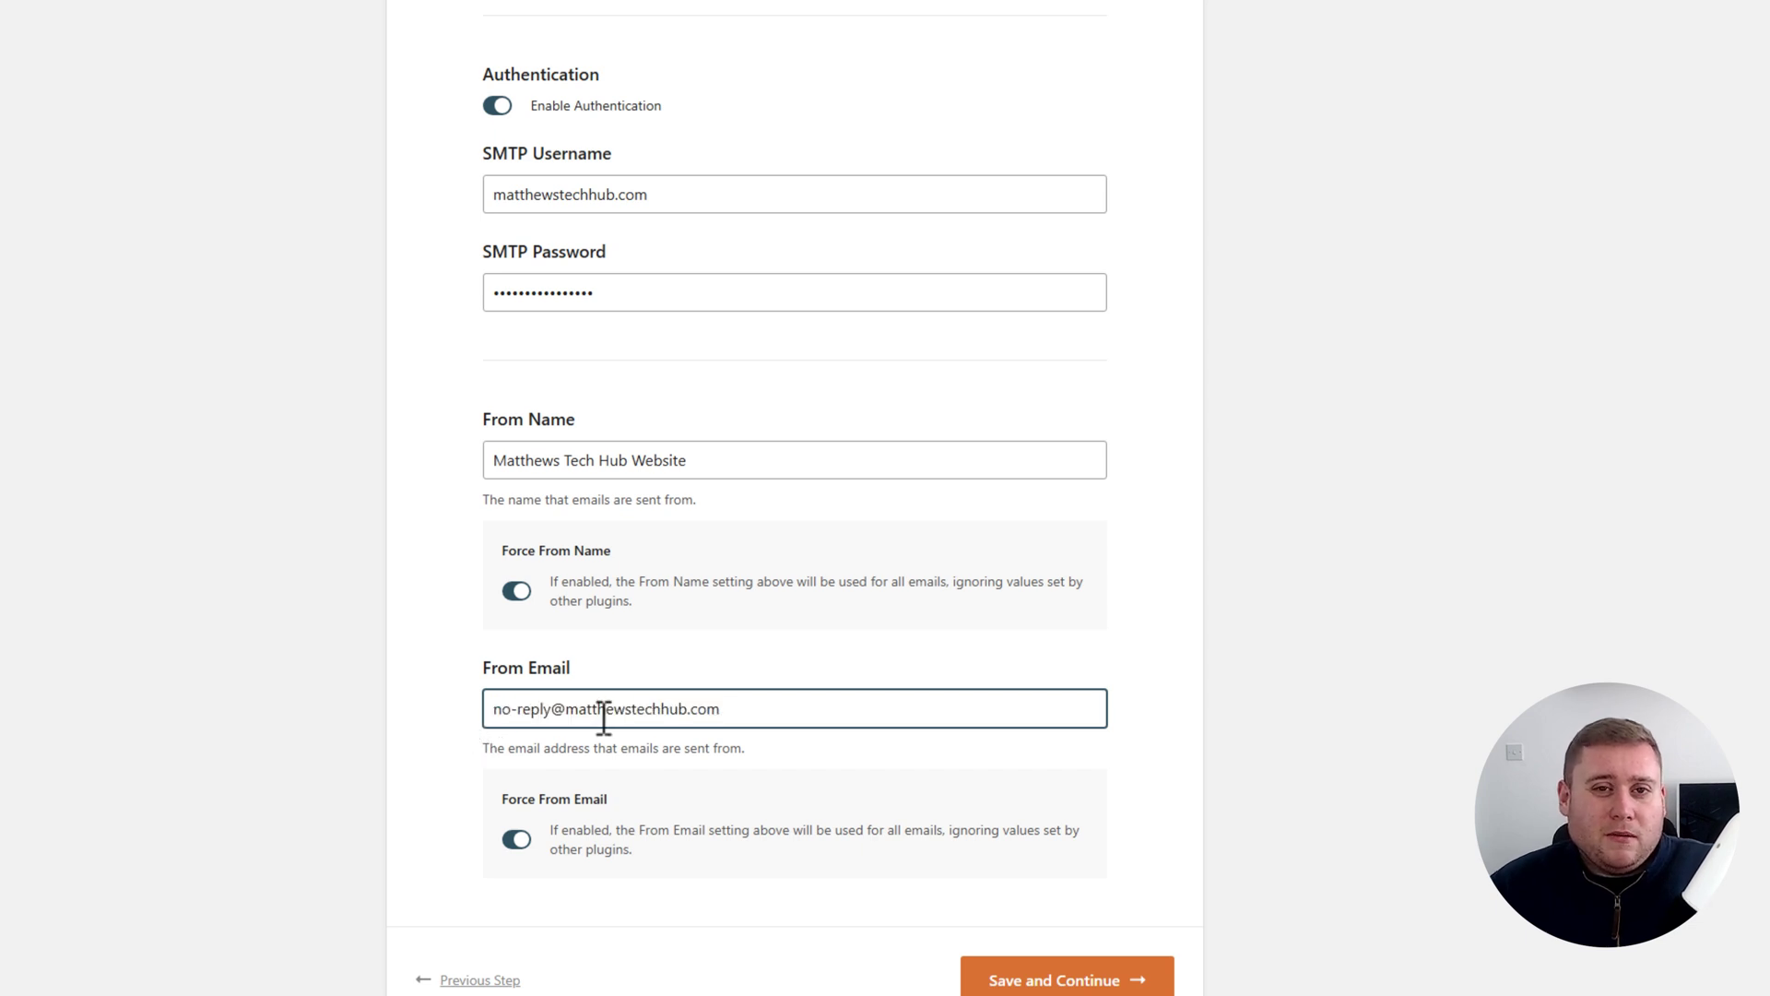
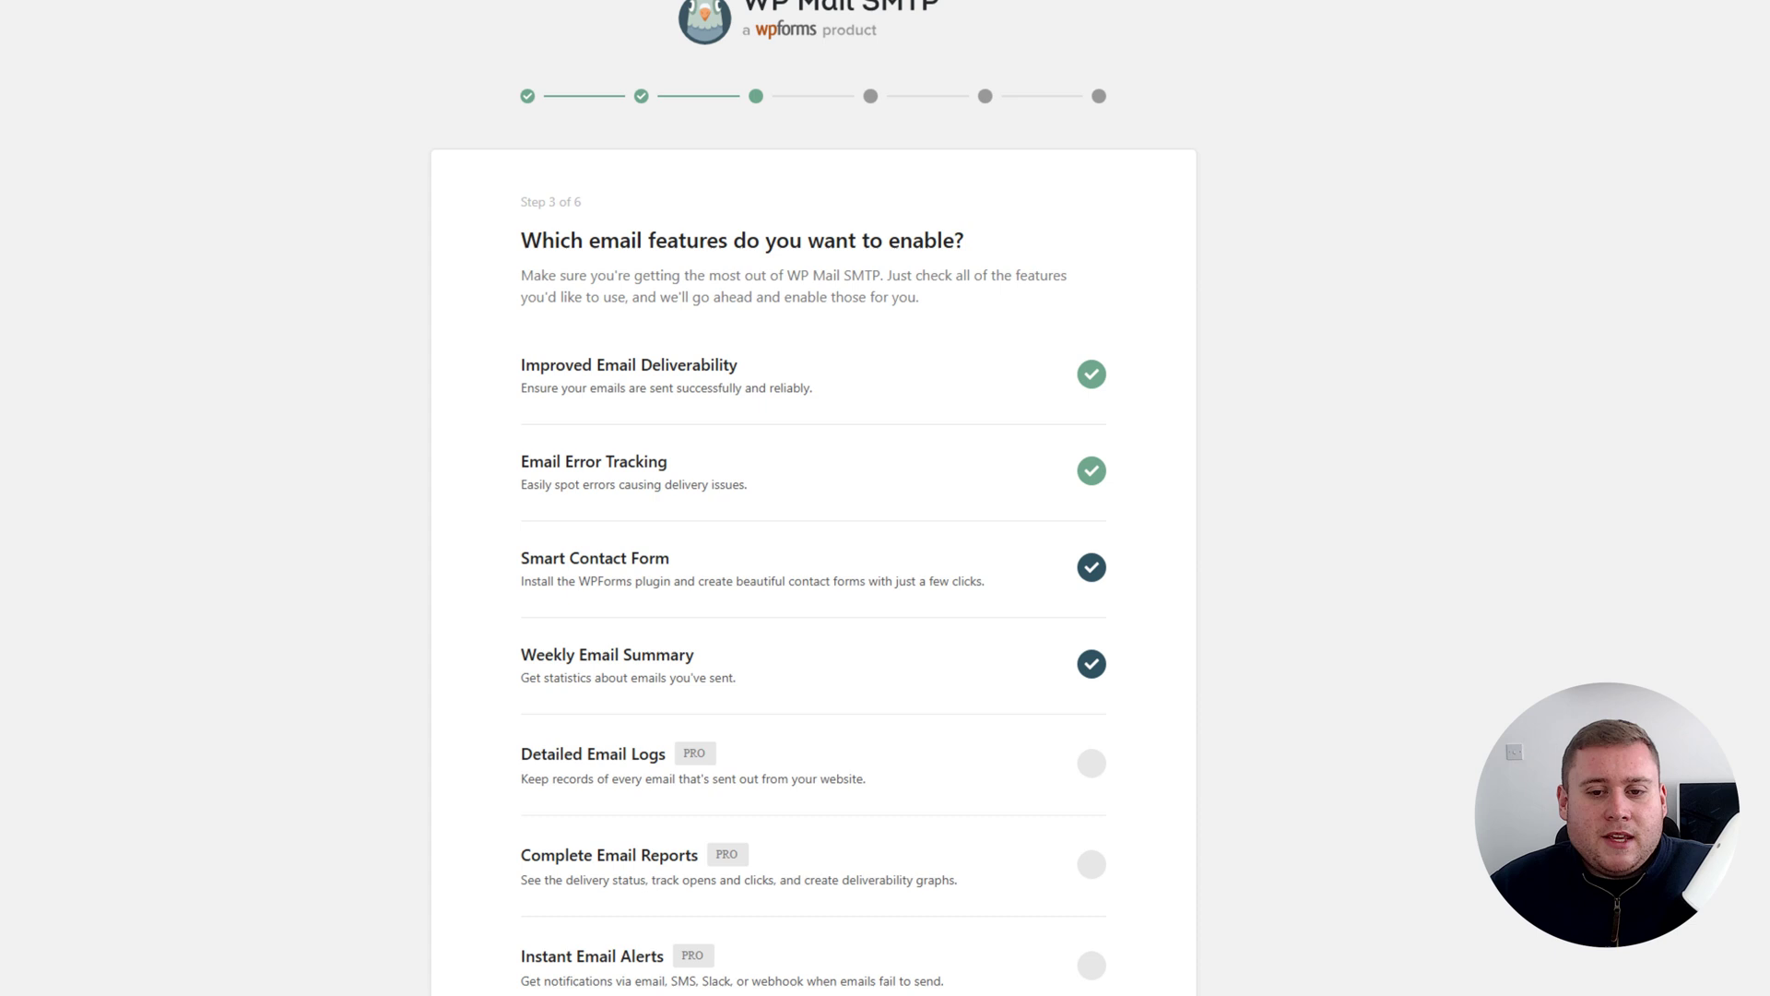
# Add a new SMTP user for the site's domain in SMTP2GO, then return to the WP Mail SMTP wizard.
pyautogui.click(241, 11)
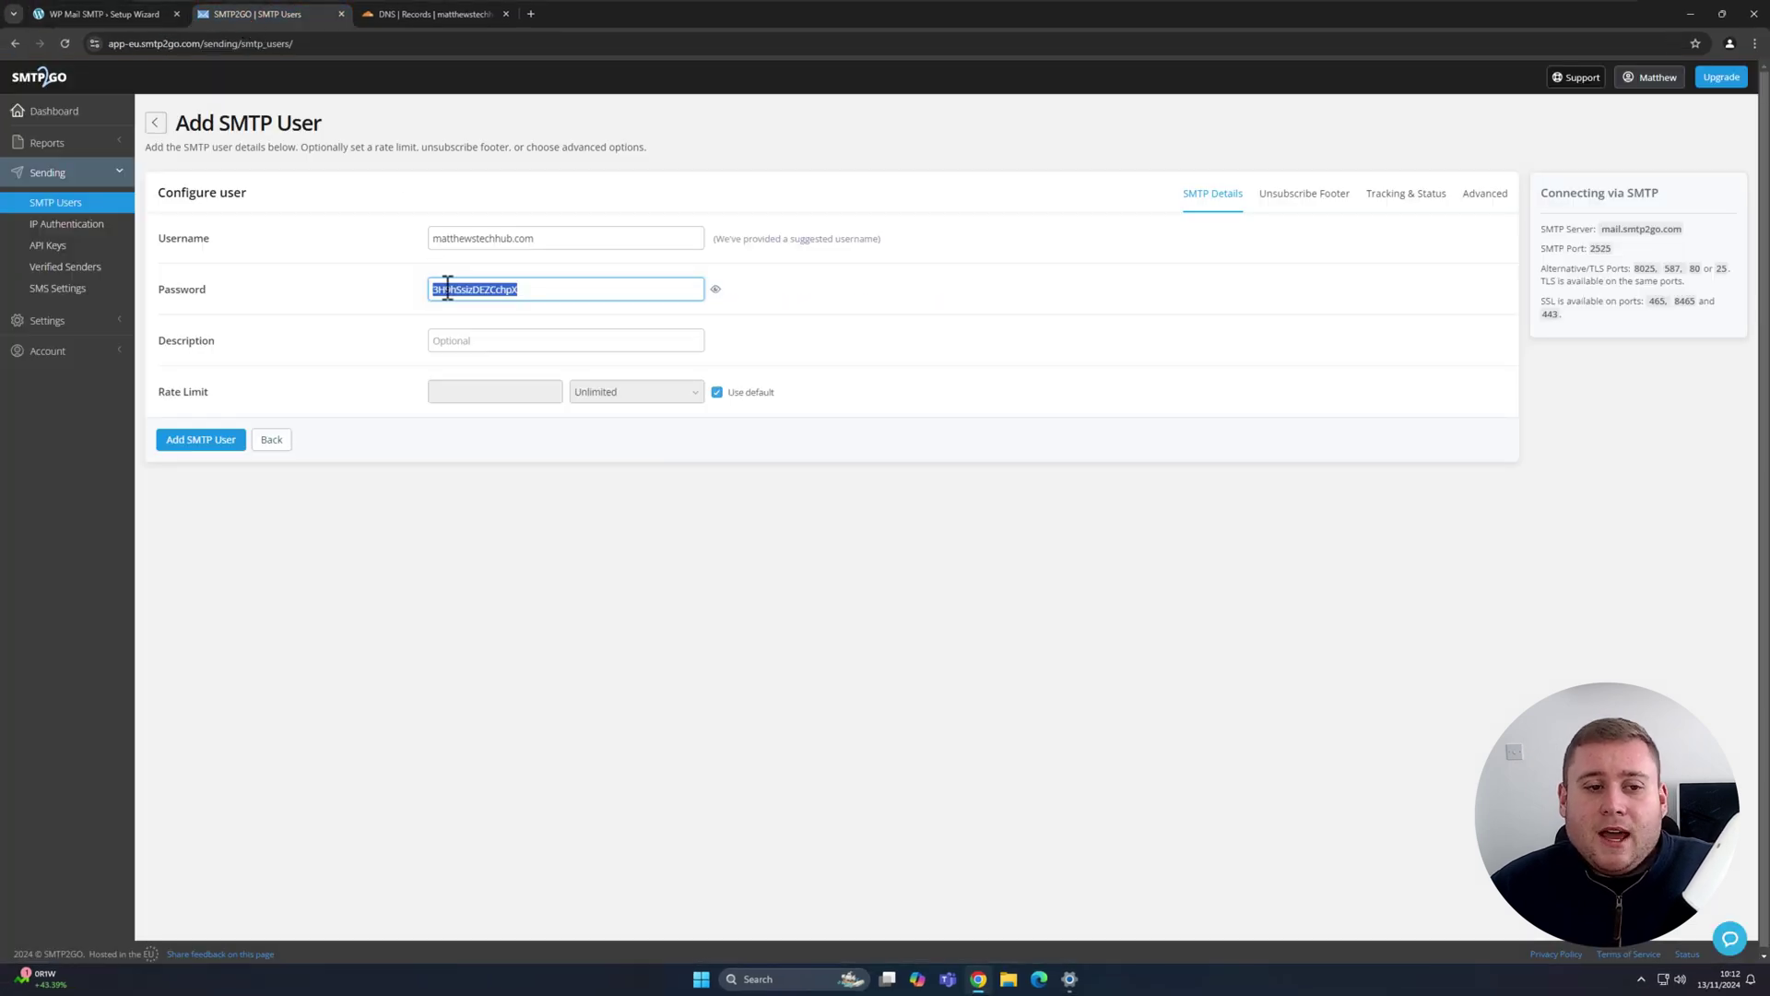
pyautogui.click(199, 443)
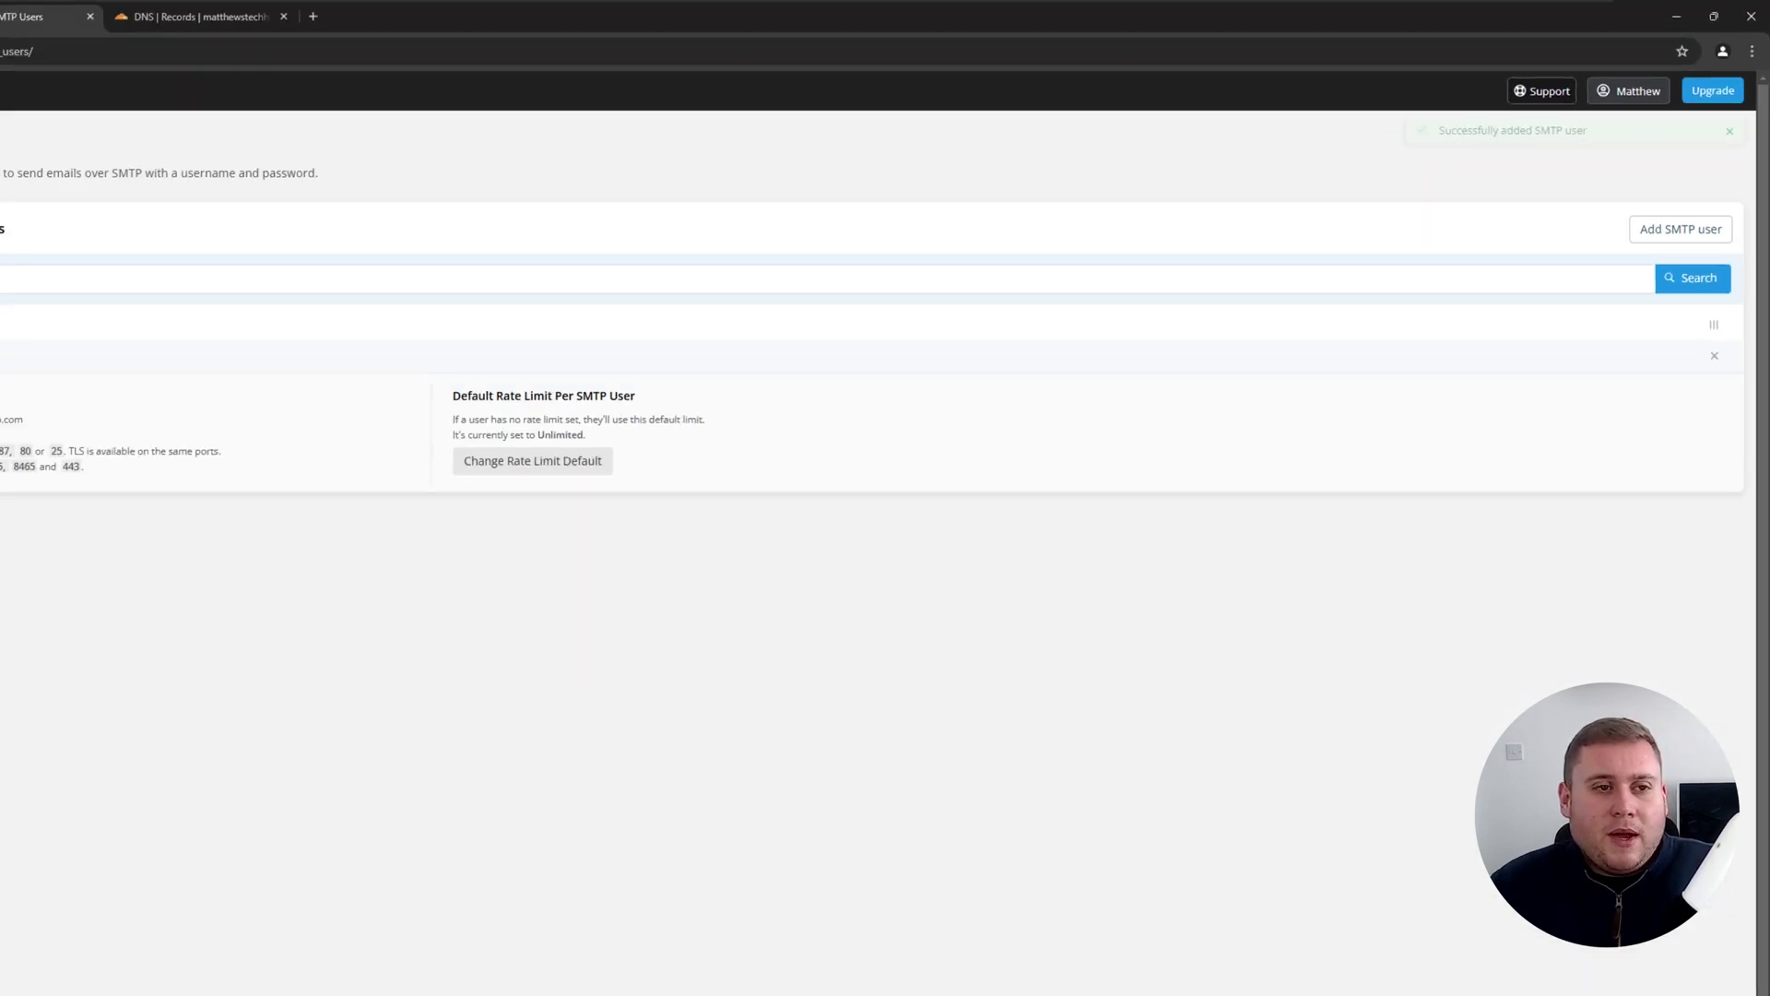
pyautogui.click(110, 14)
# Turn off Smart Contact Form and Weekly Email Summary, then save and continue.
pyautogui.scroll(-1, 901, 341)
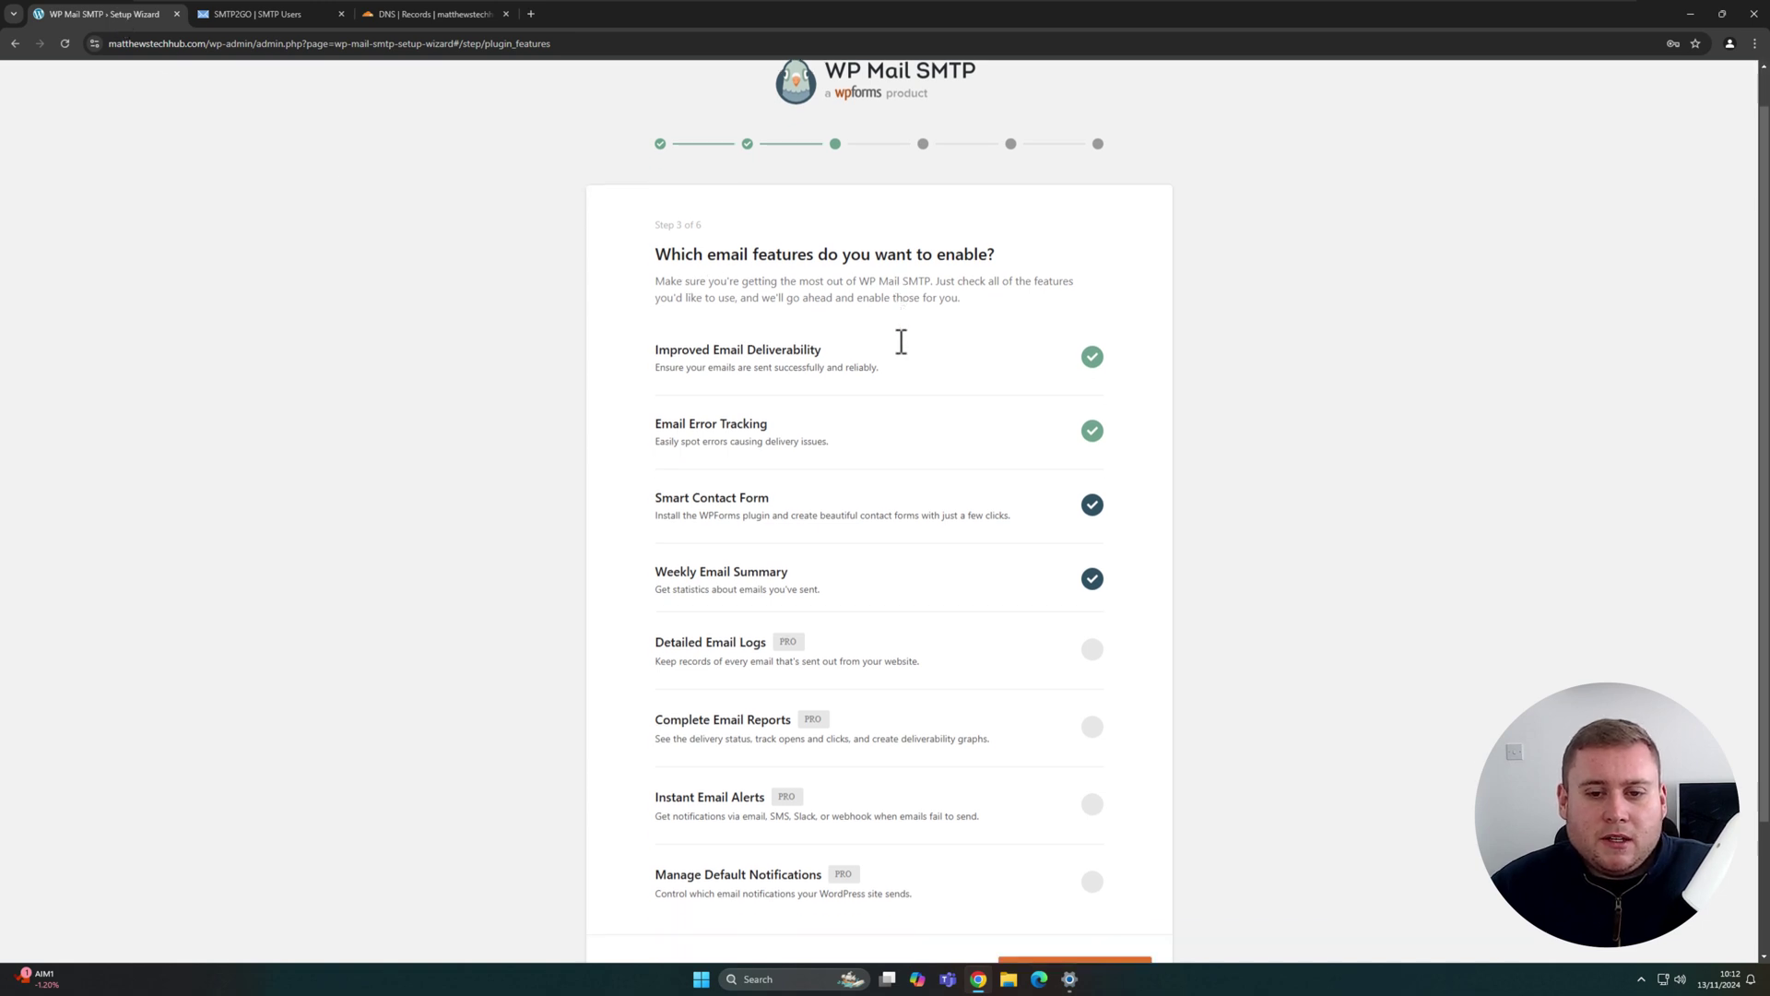
pyautogui.scroll(-2, 900, 342)
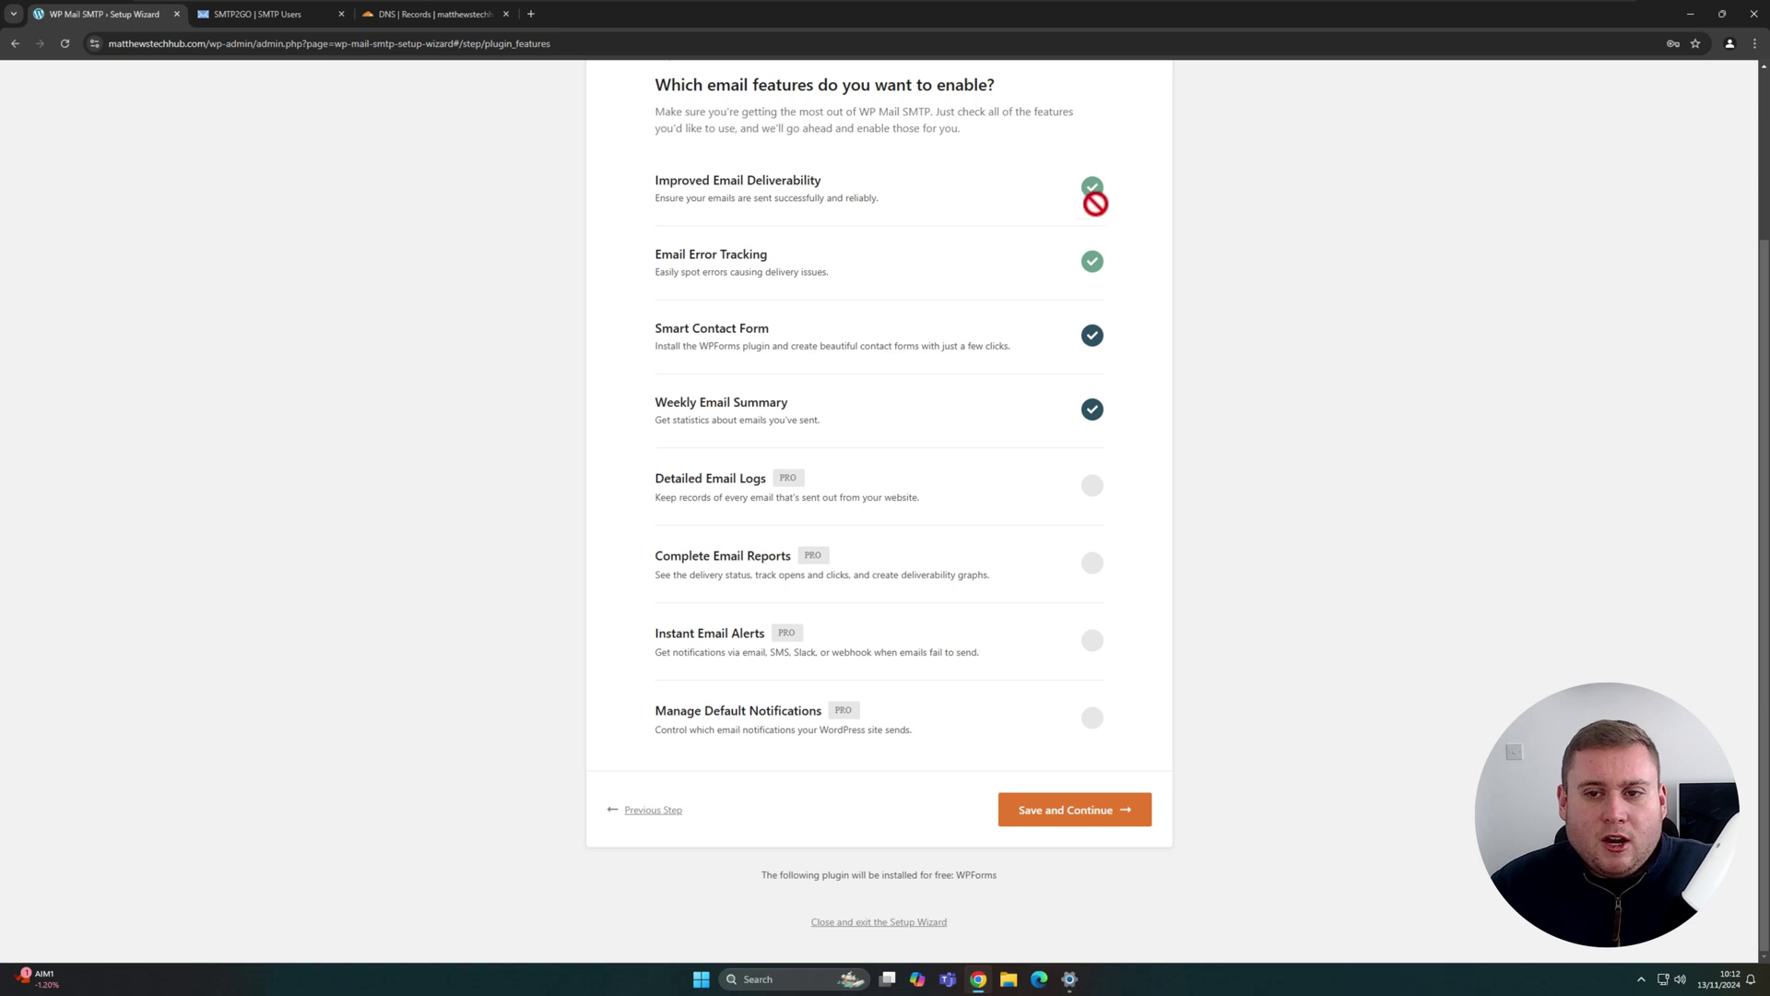
pyautogui.click(1093, 334)
pyautogui.click(1090, 443)
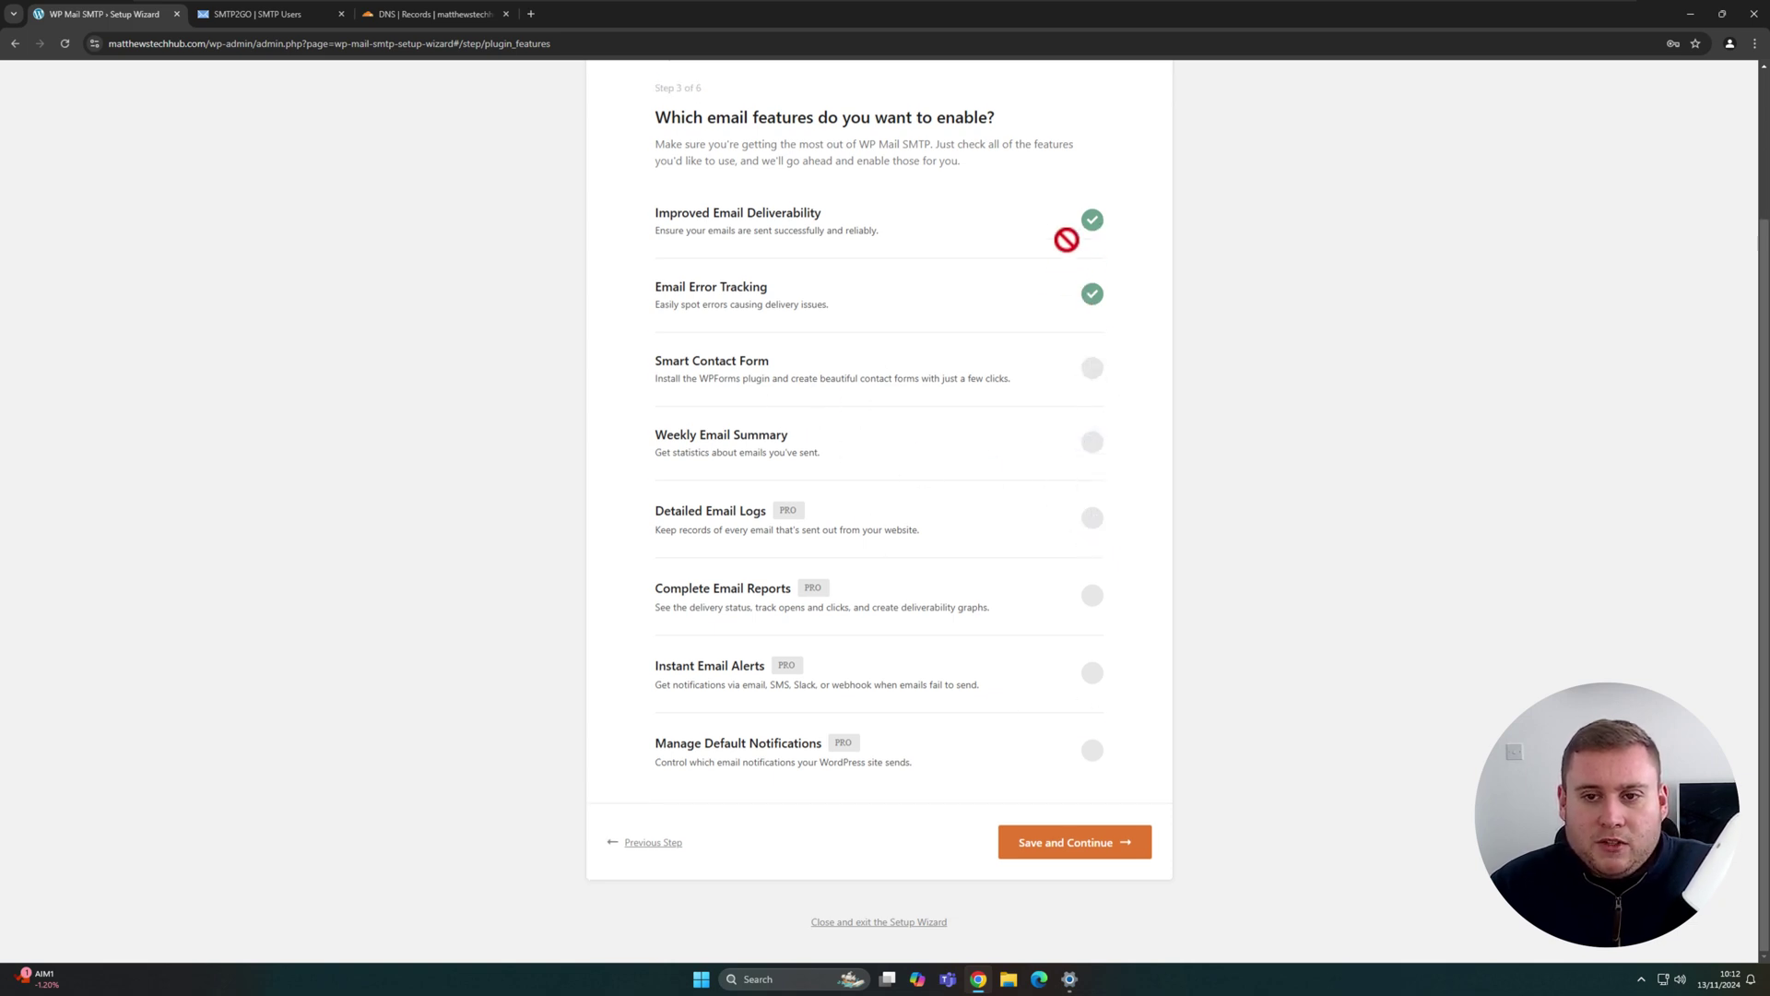
pyautogui.click(1055, 850)
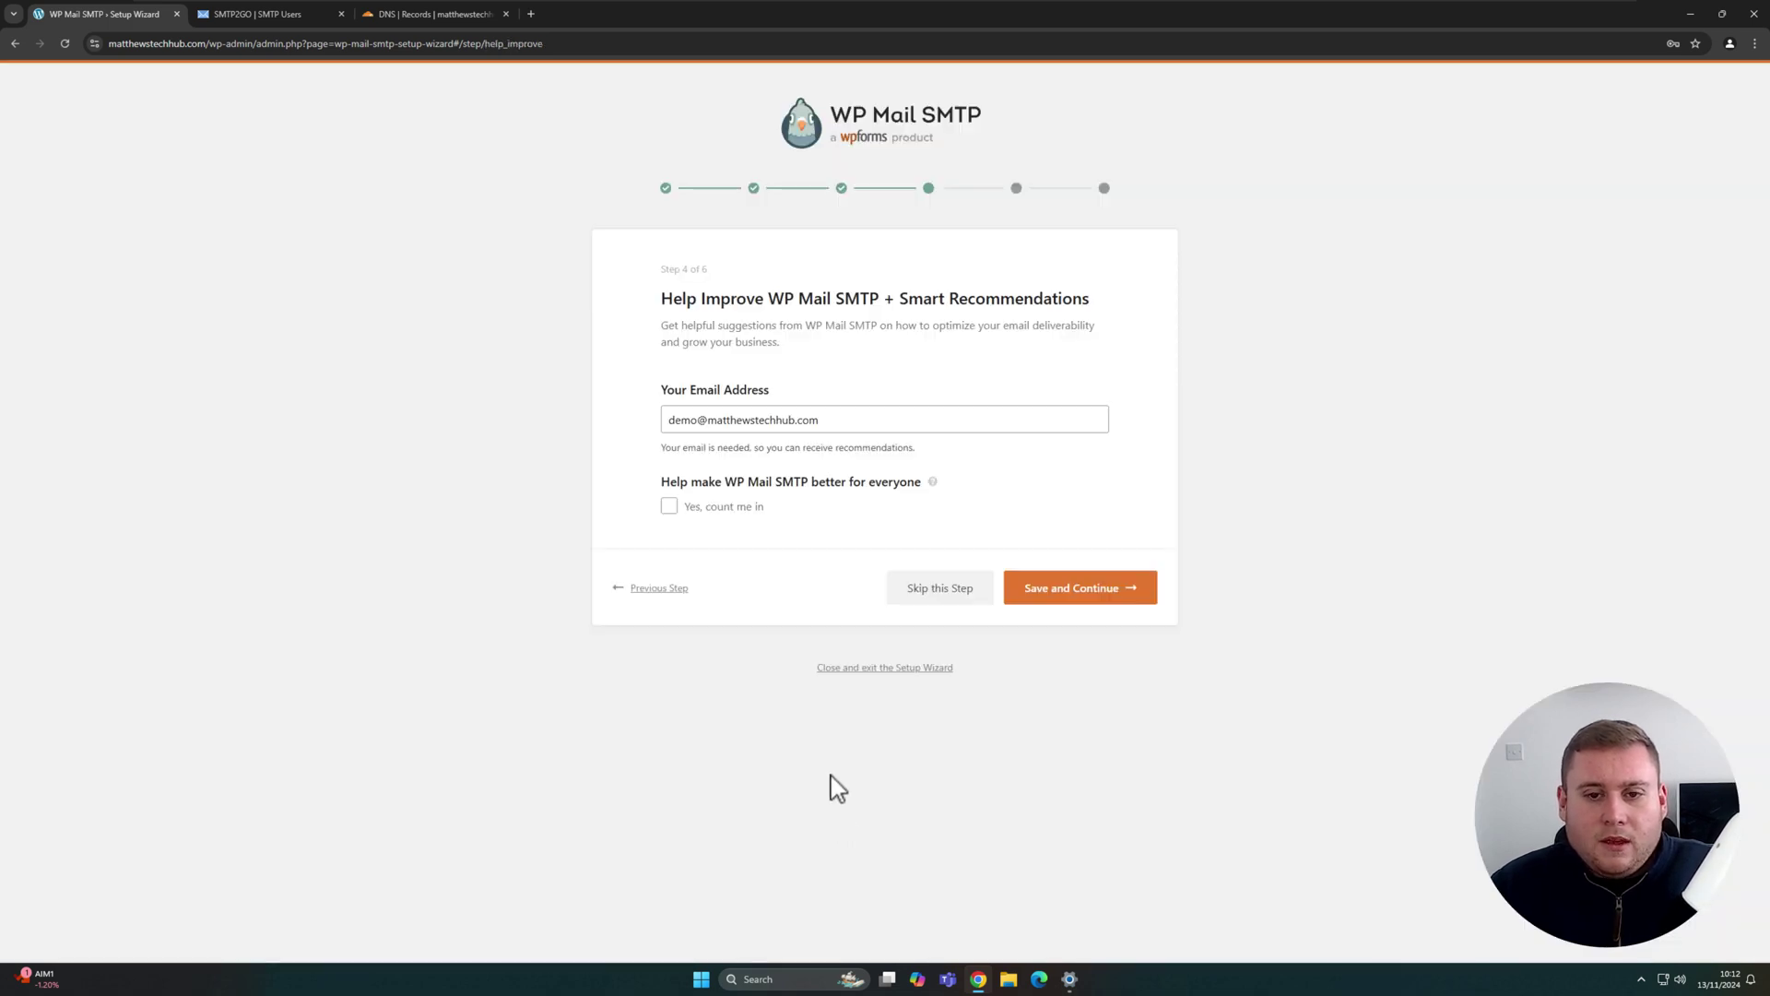
# Skip the help-improve and license key steps to reach the Congrats page.
pyautogui.click(952, 604)
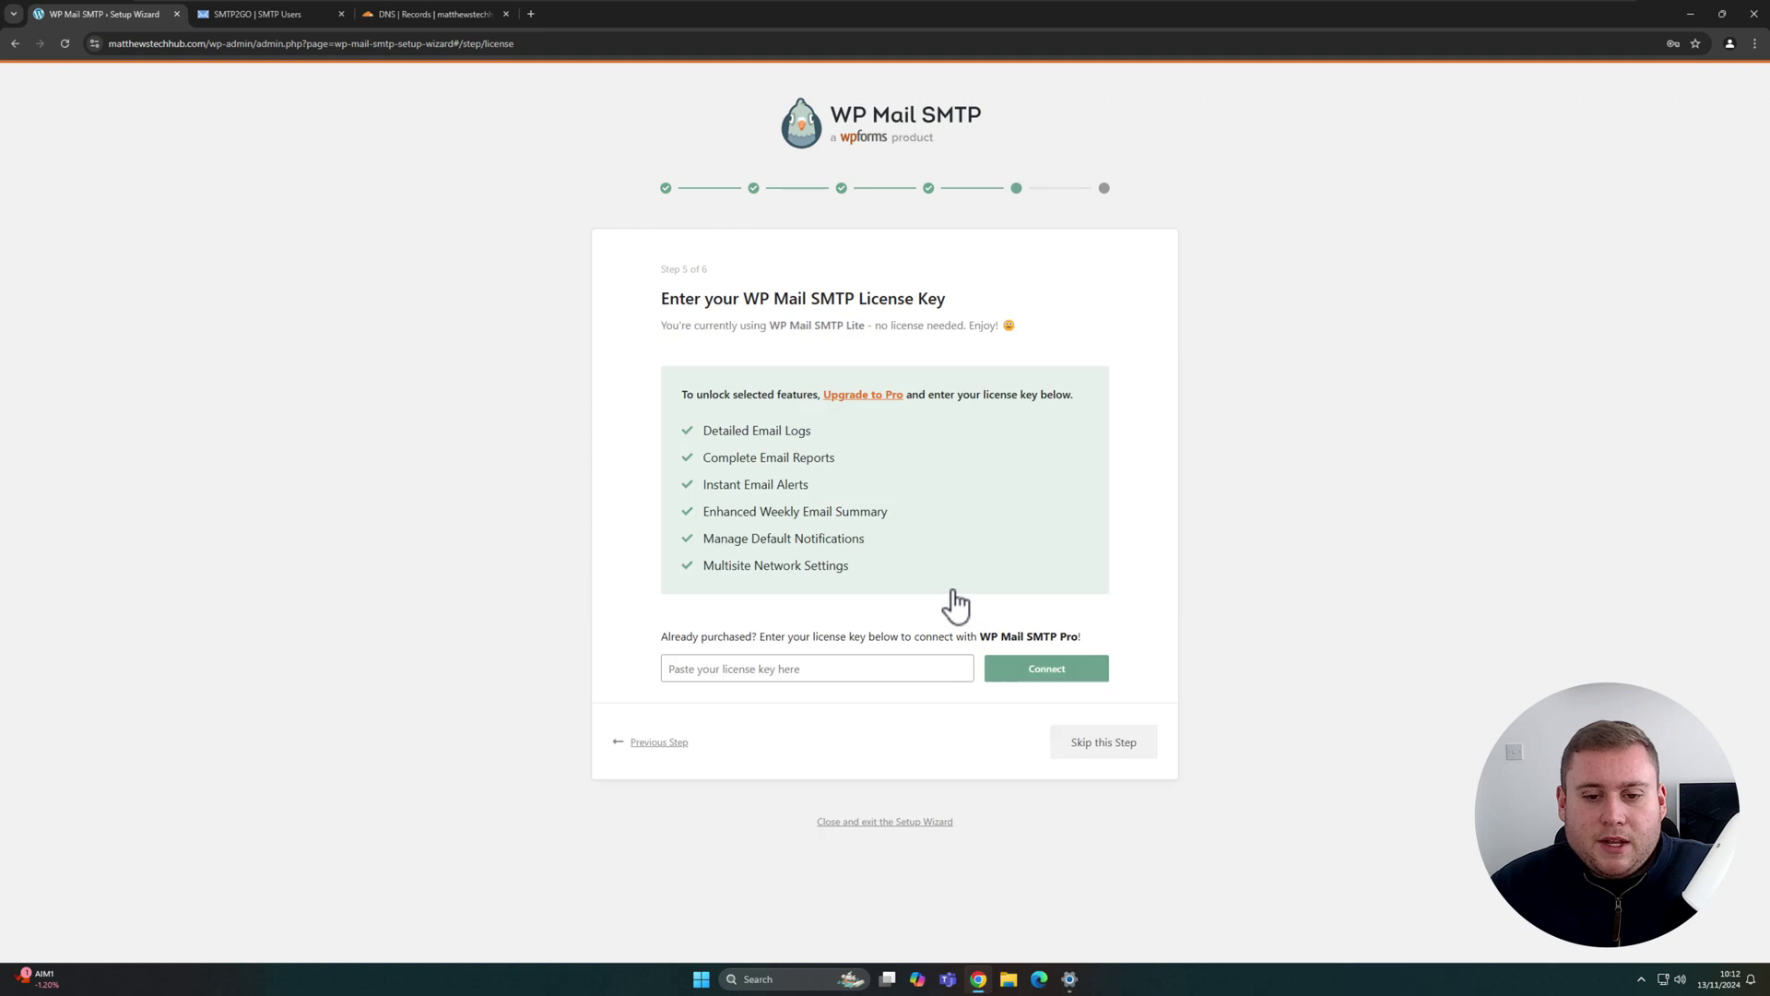
pyautogui.click(1107, 745)
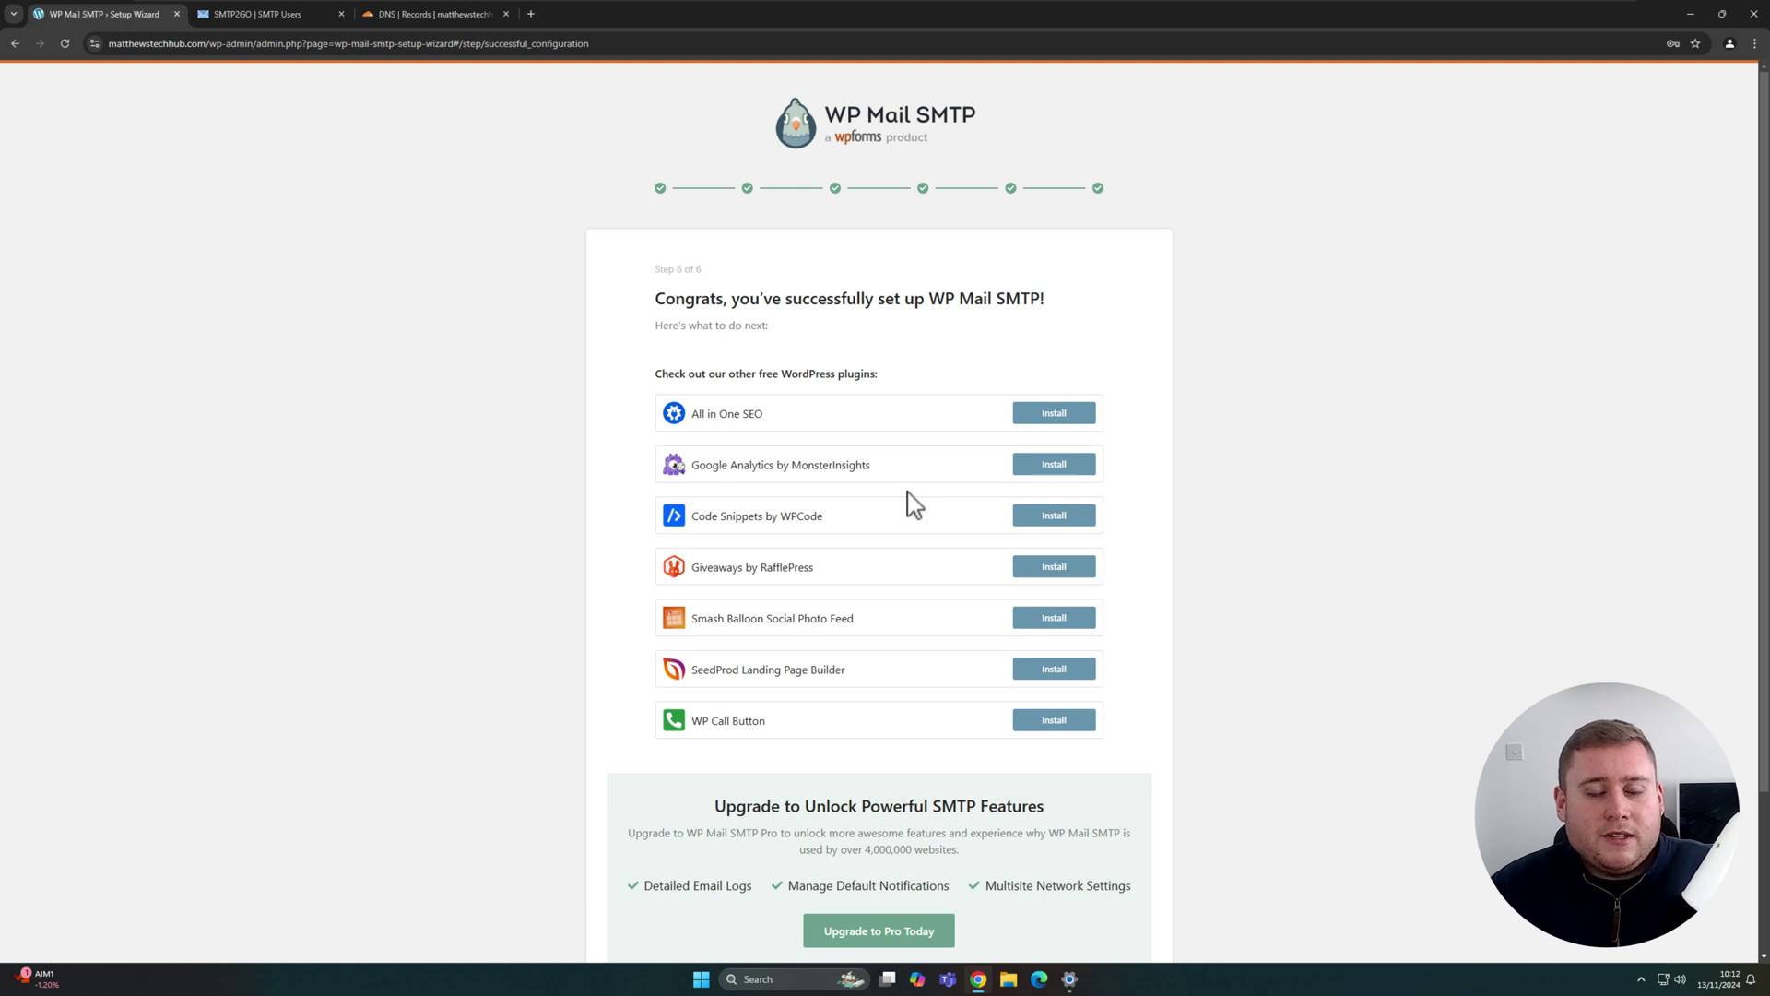
pyautogui.scroll(-2, 913, 504)
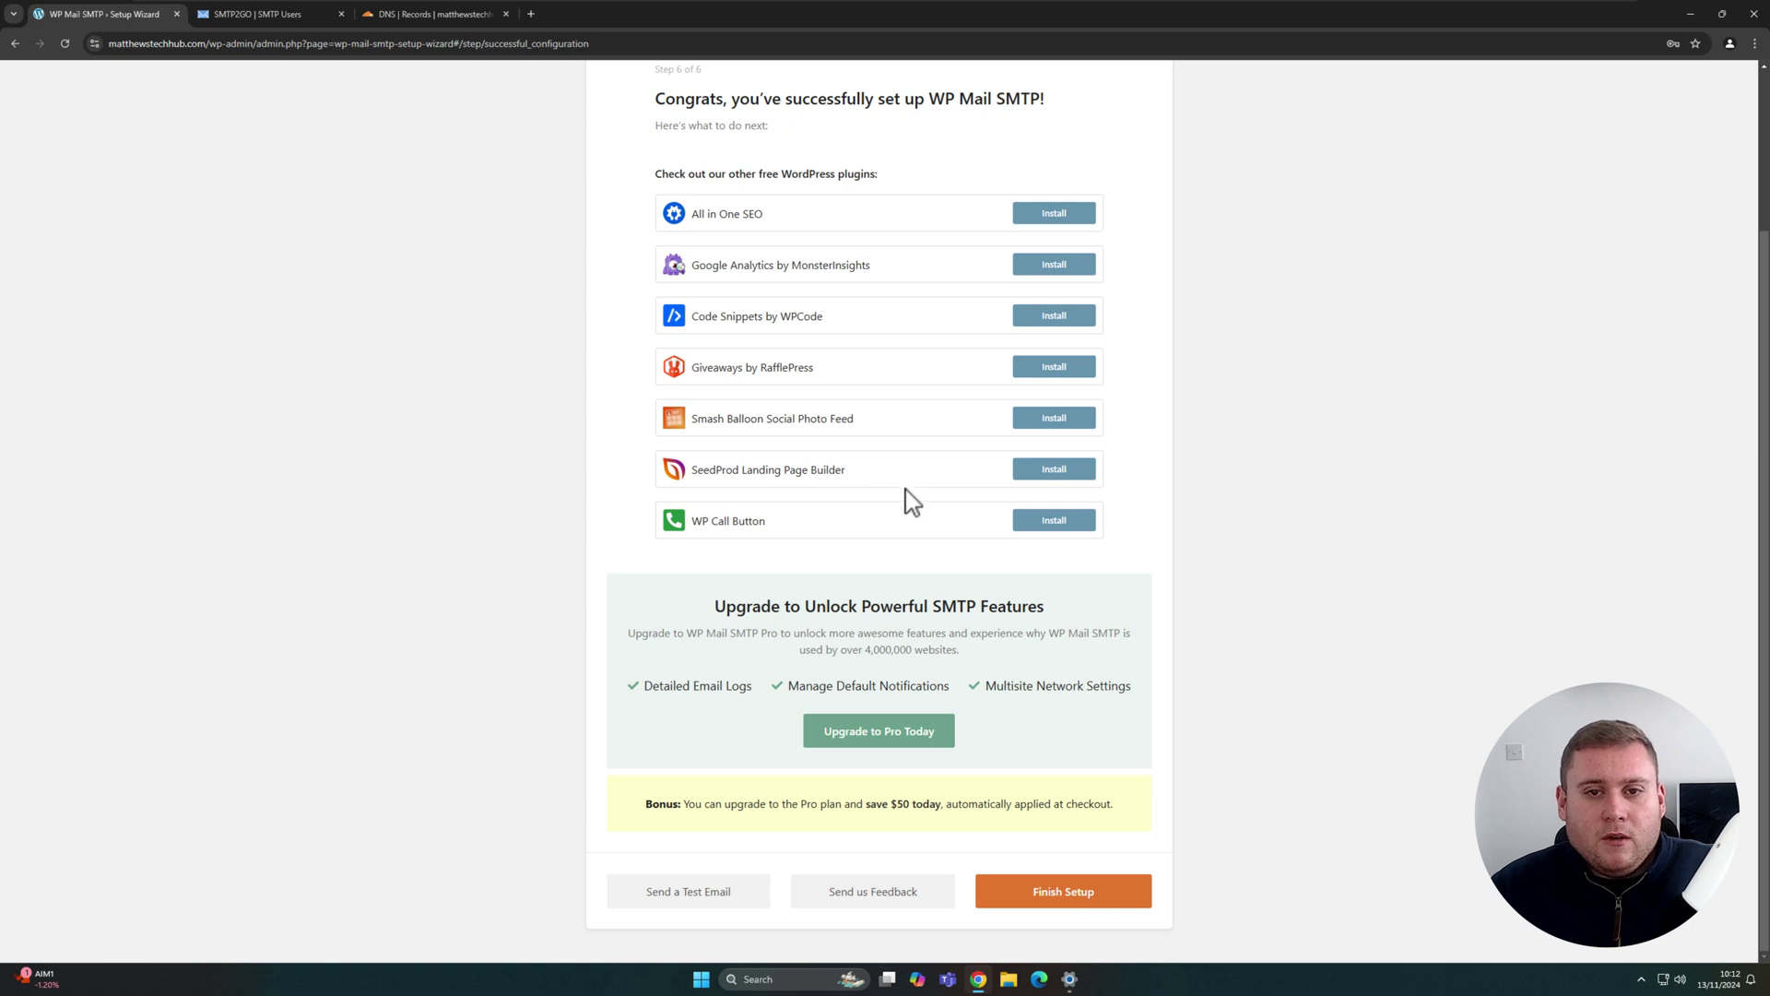
# Send the HTML test email with the recipient's mailbox name changed from 'demo' to 'smtp2go'.
pyautogui.click(668, 905)
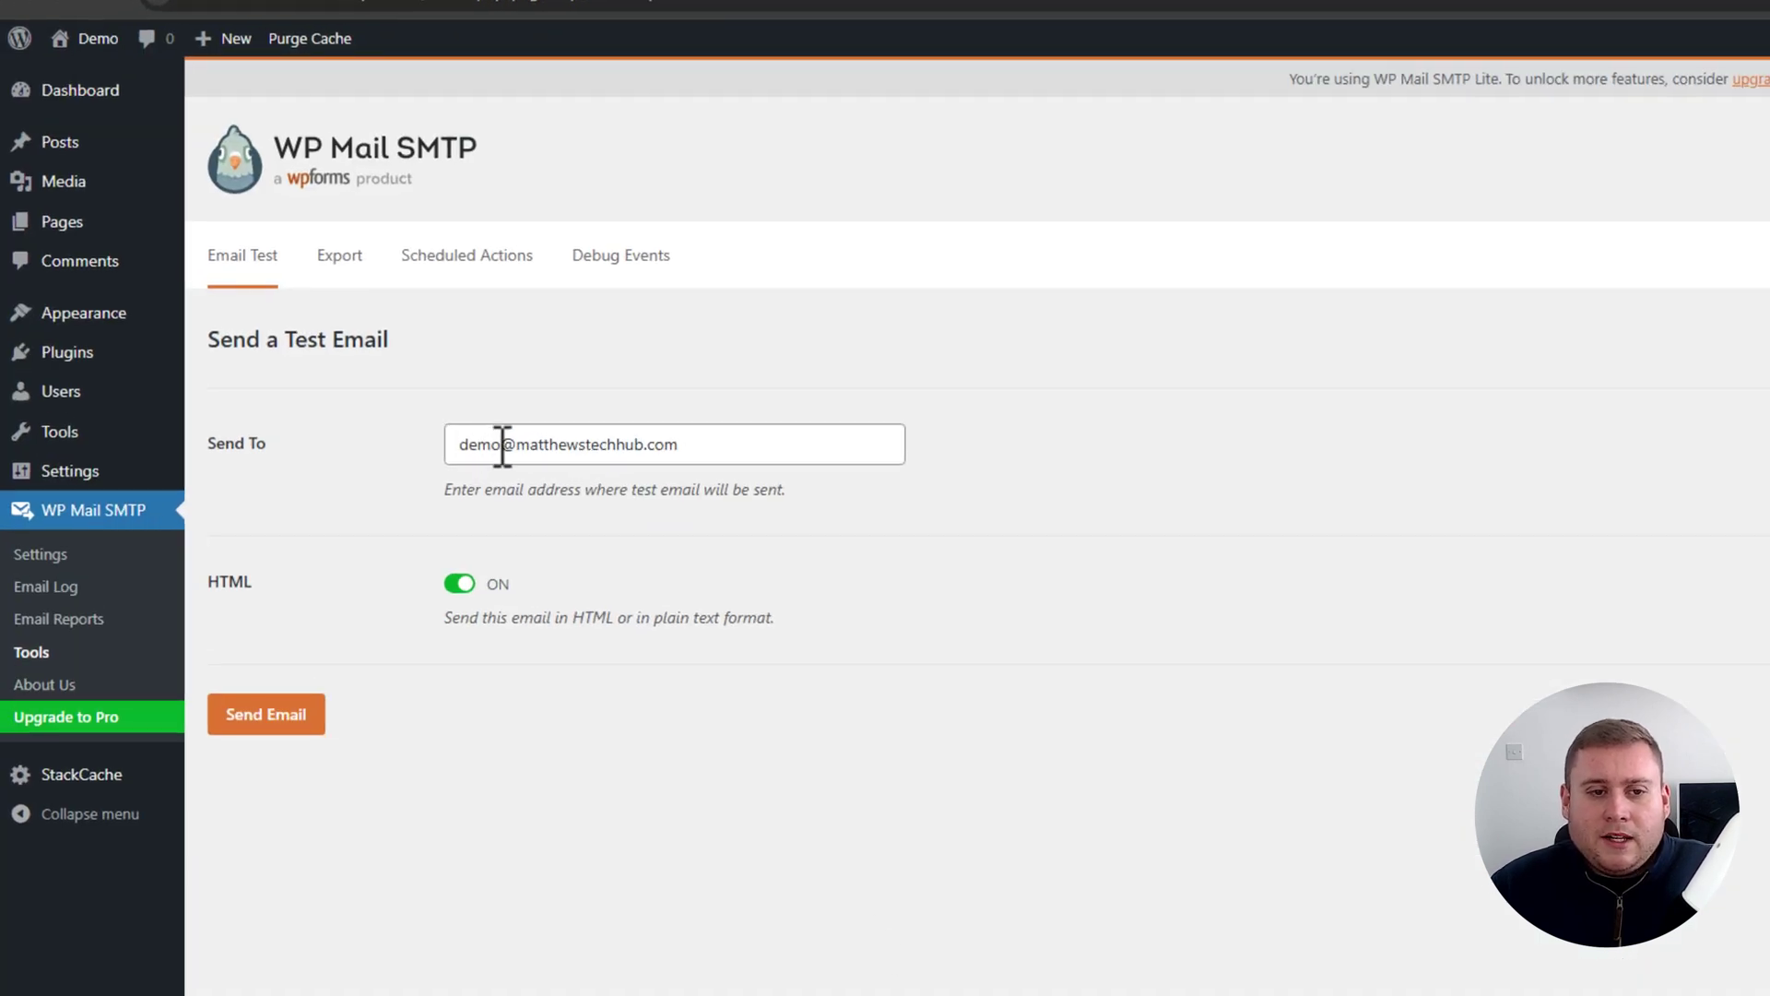
pyautogui.doubleClick(496, 445)
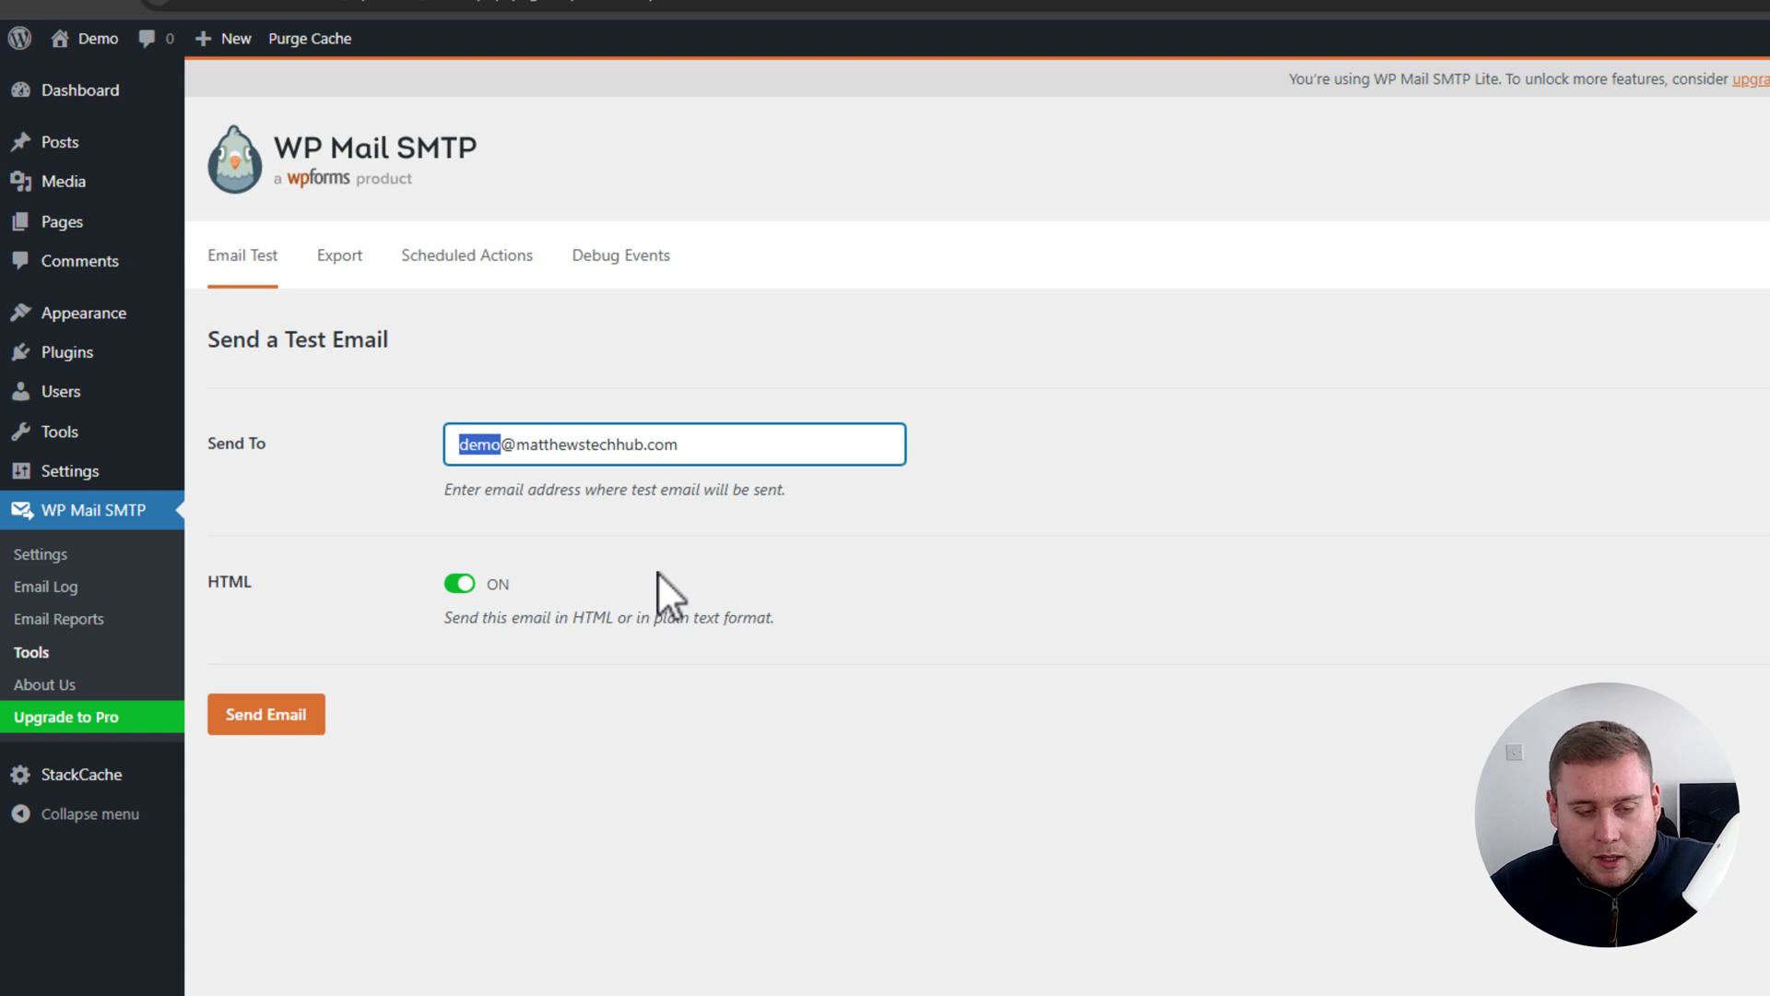
pyautogui.write('smtp2go')
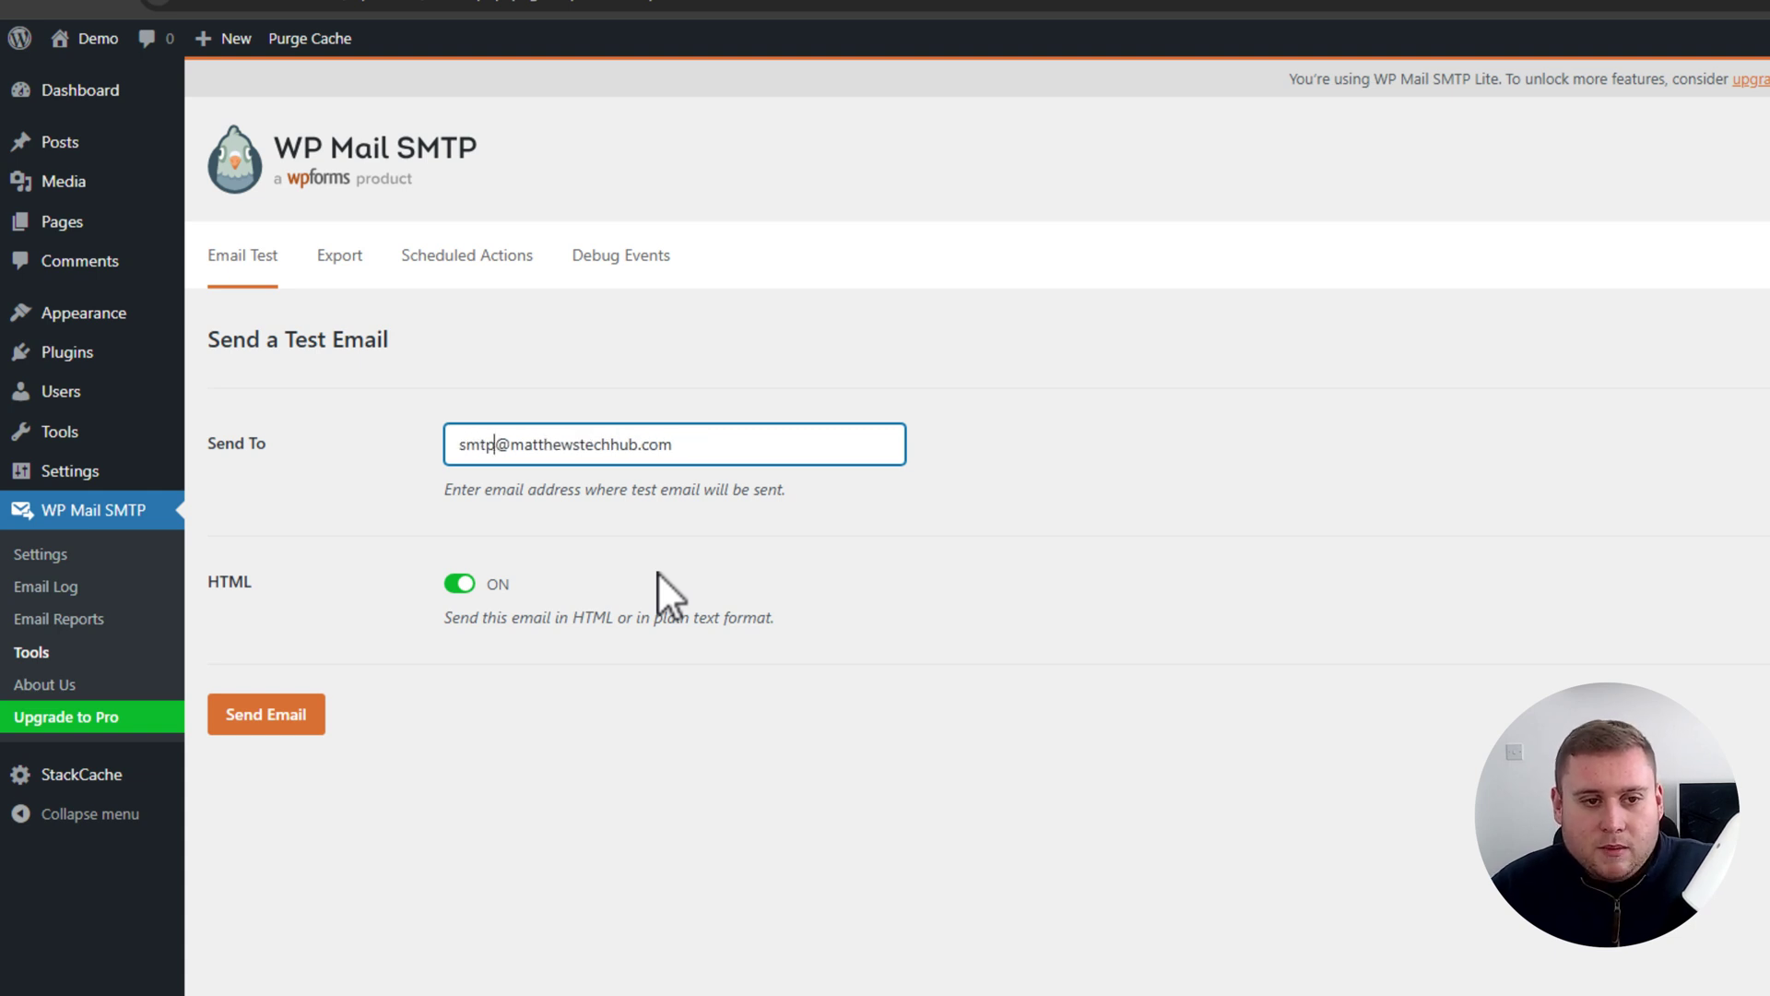
pyautogui.click(296, 731)
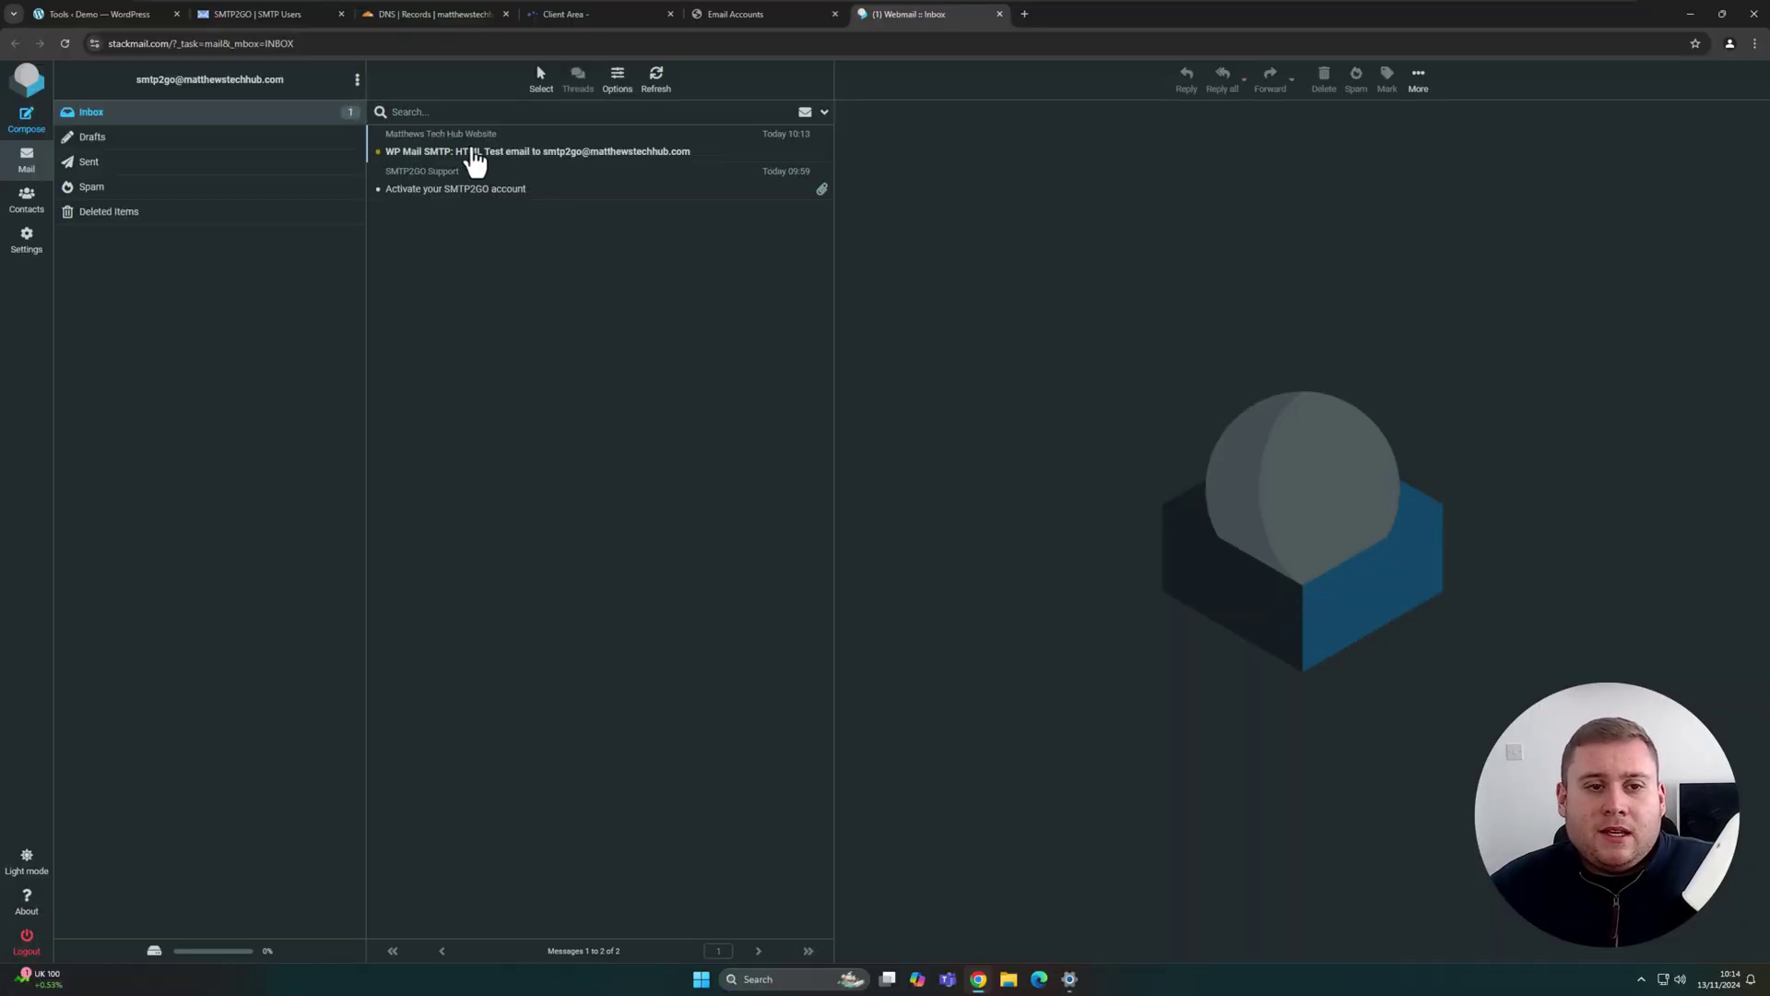
# Open the WP Mail SMTP test message in the Roundcube inbox and allow its blocked images.
pyautogui.click(576, 157)
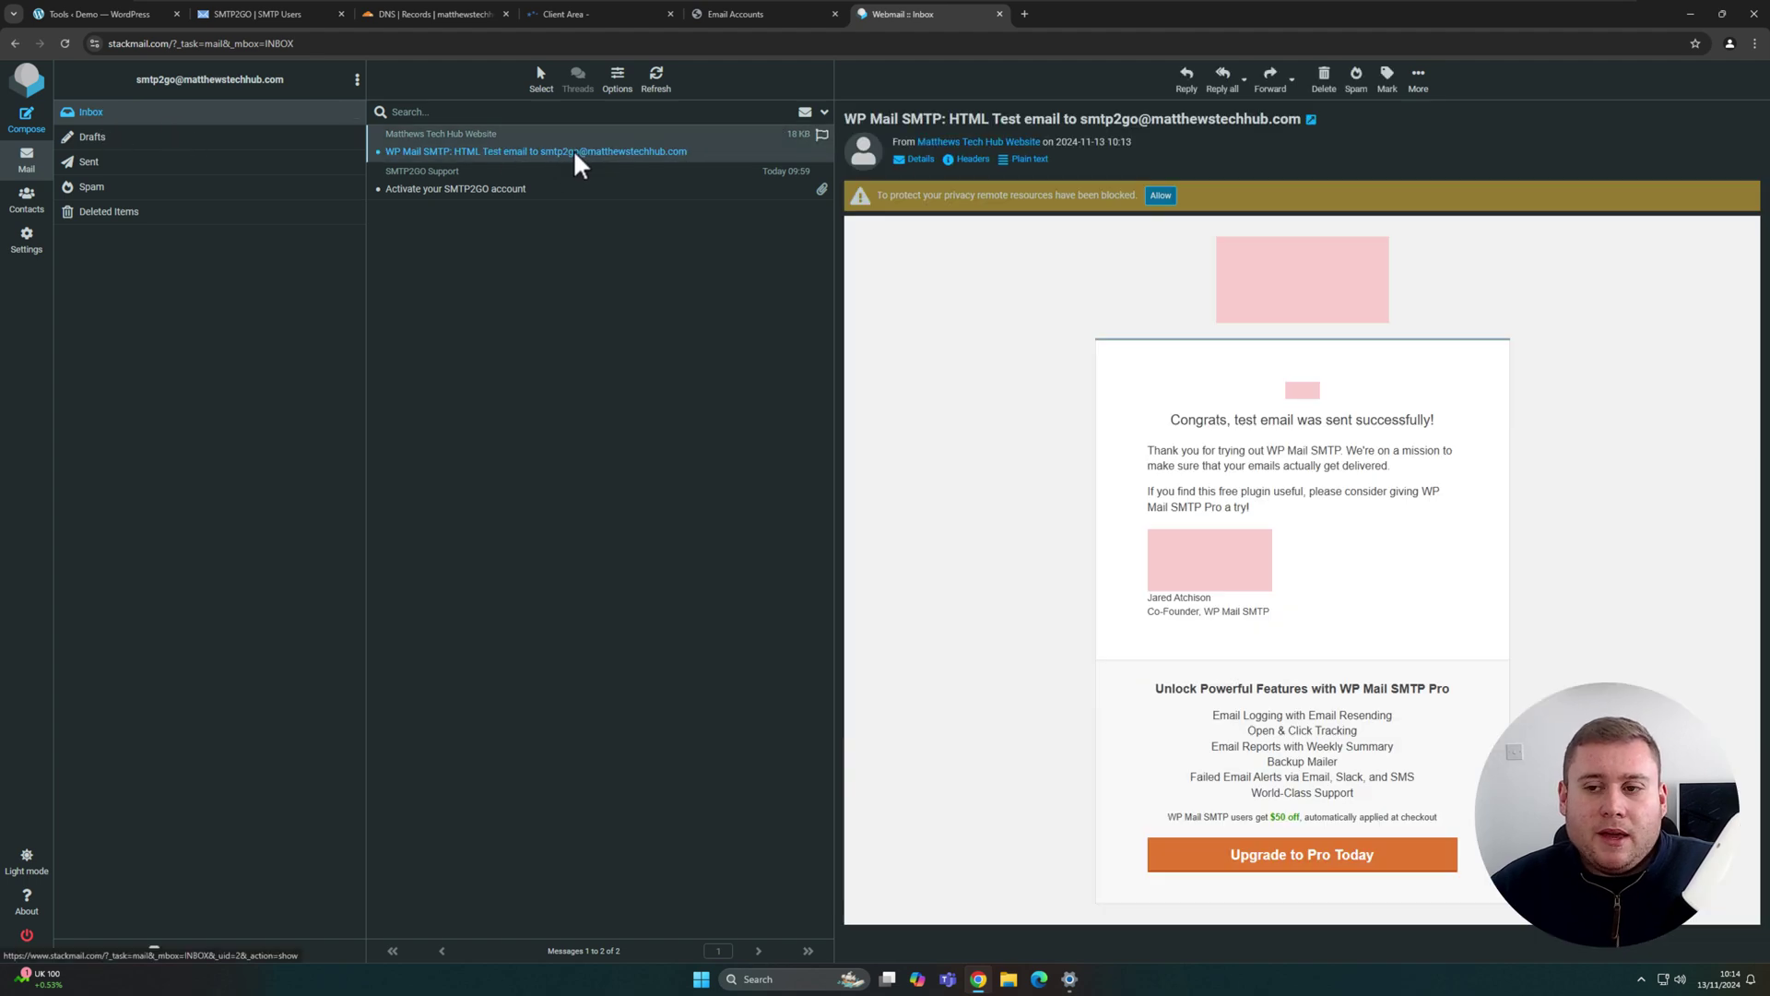
pyautogui.click(1159, 195)
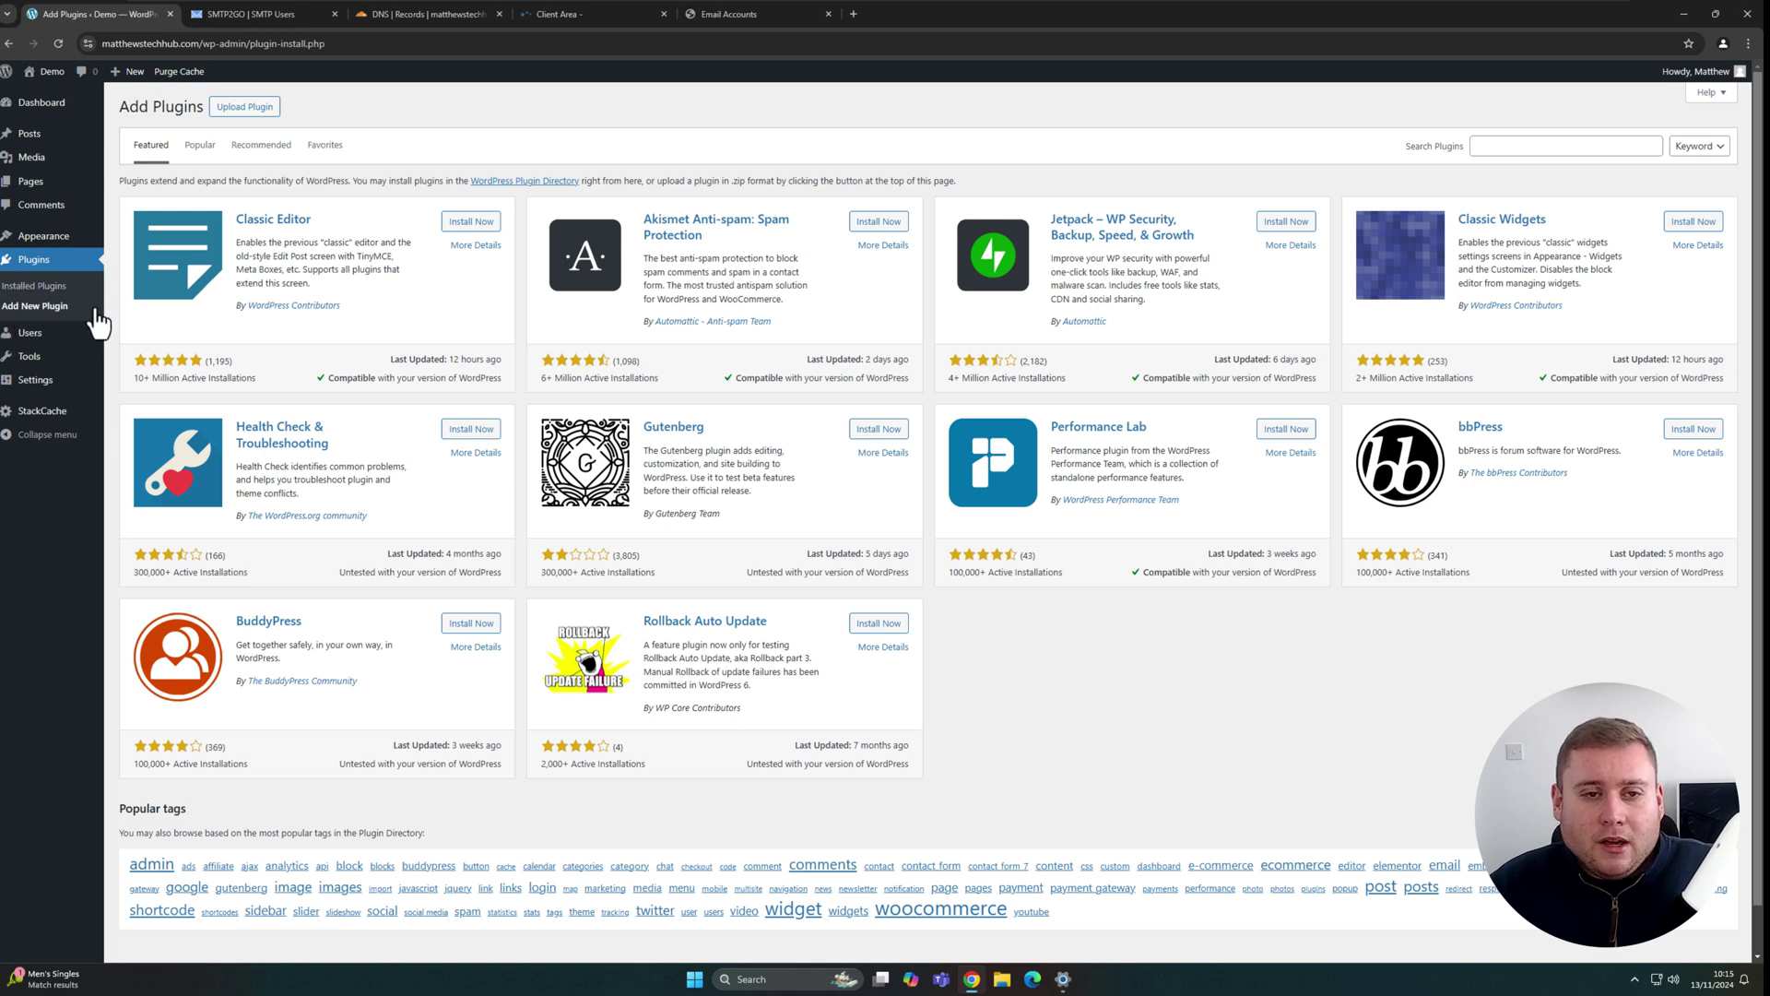
# Search for 'smtp2go', then install and activate the SMTP2GO plugin and open its Settings.
pyautogui.click(1497, 144)
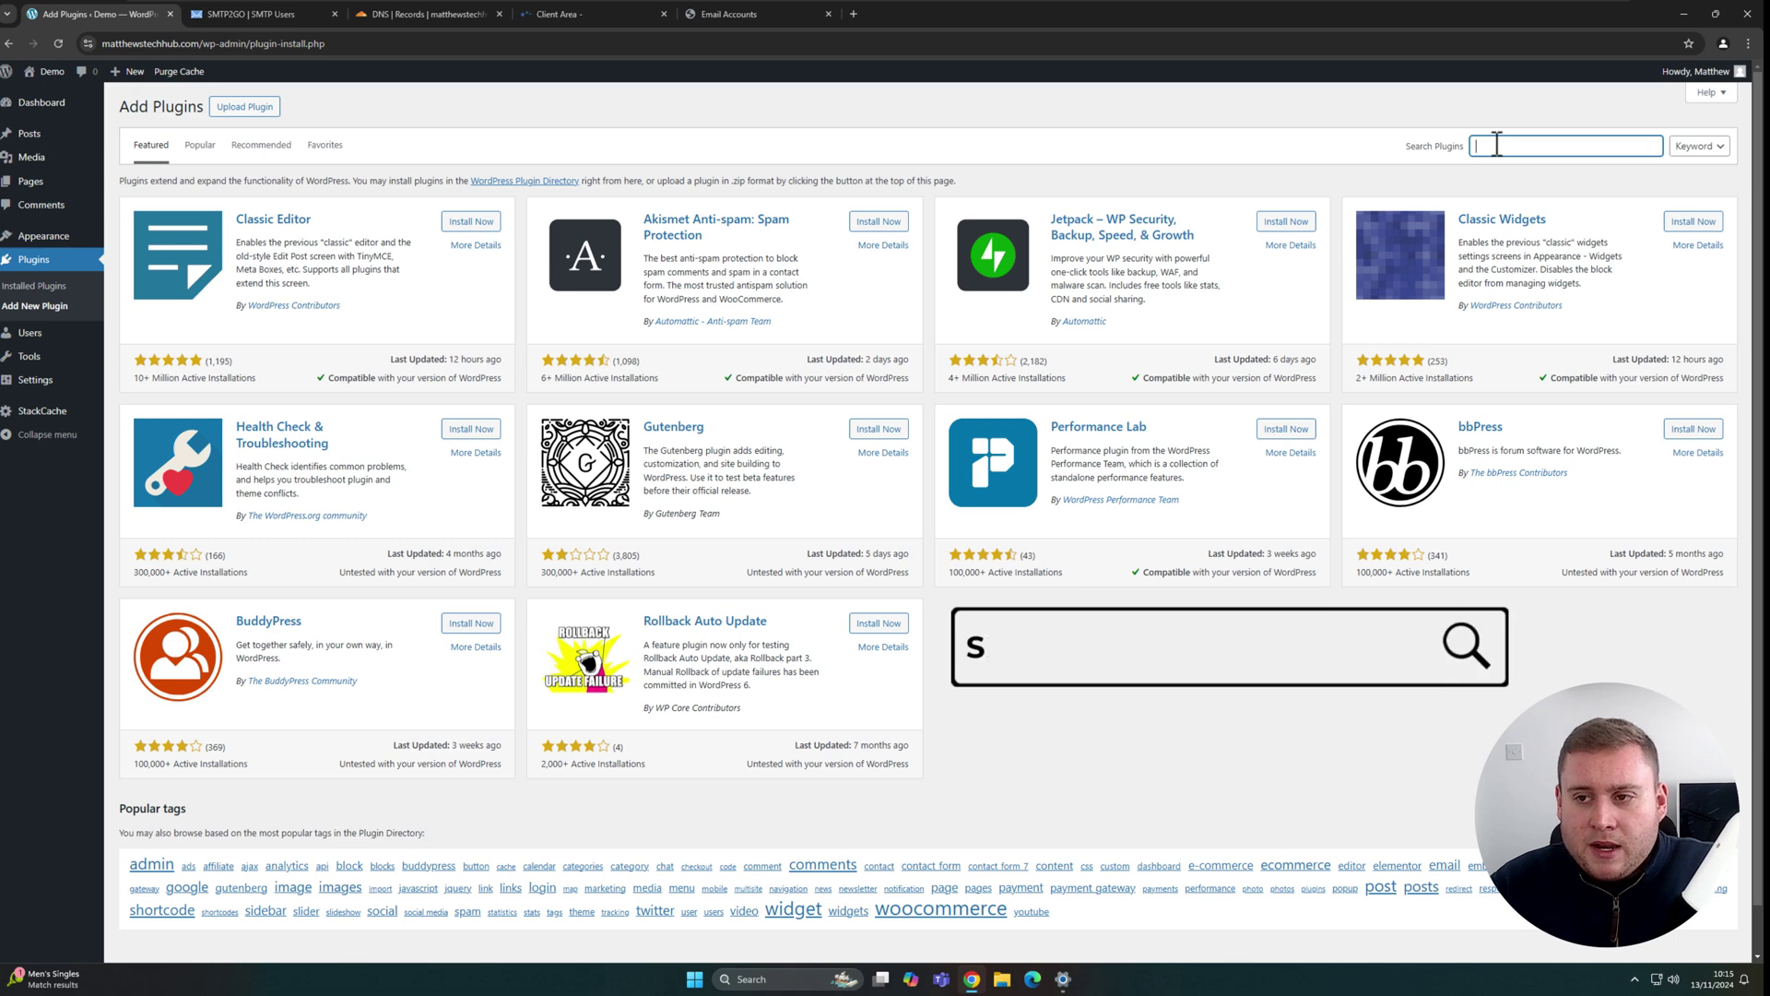
pyautogui.write('smtp2go')
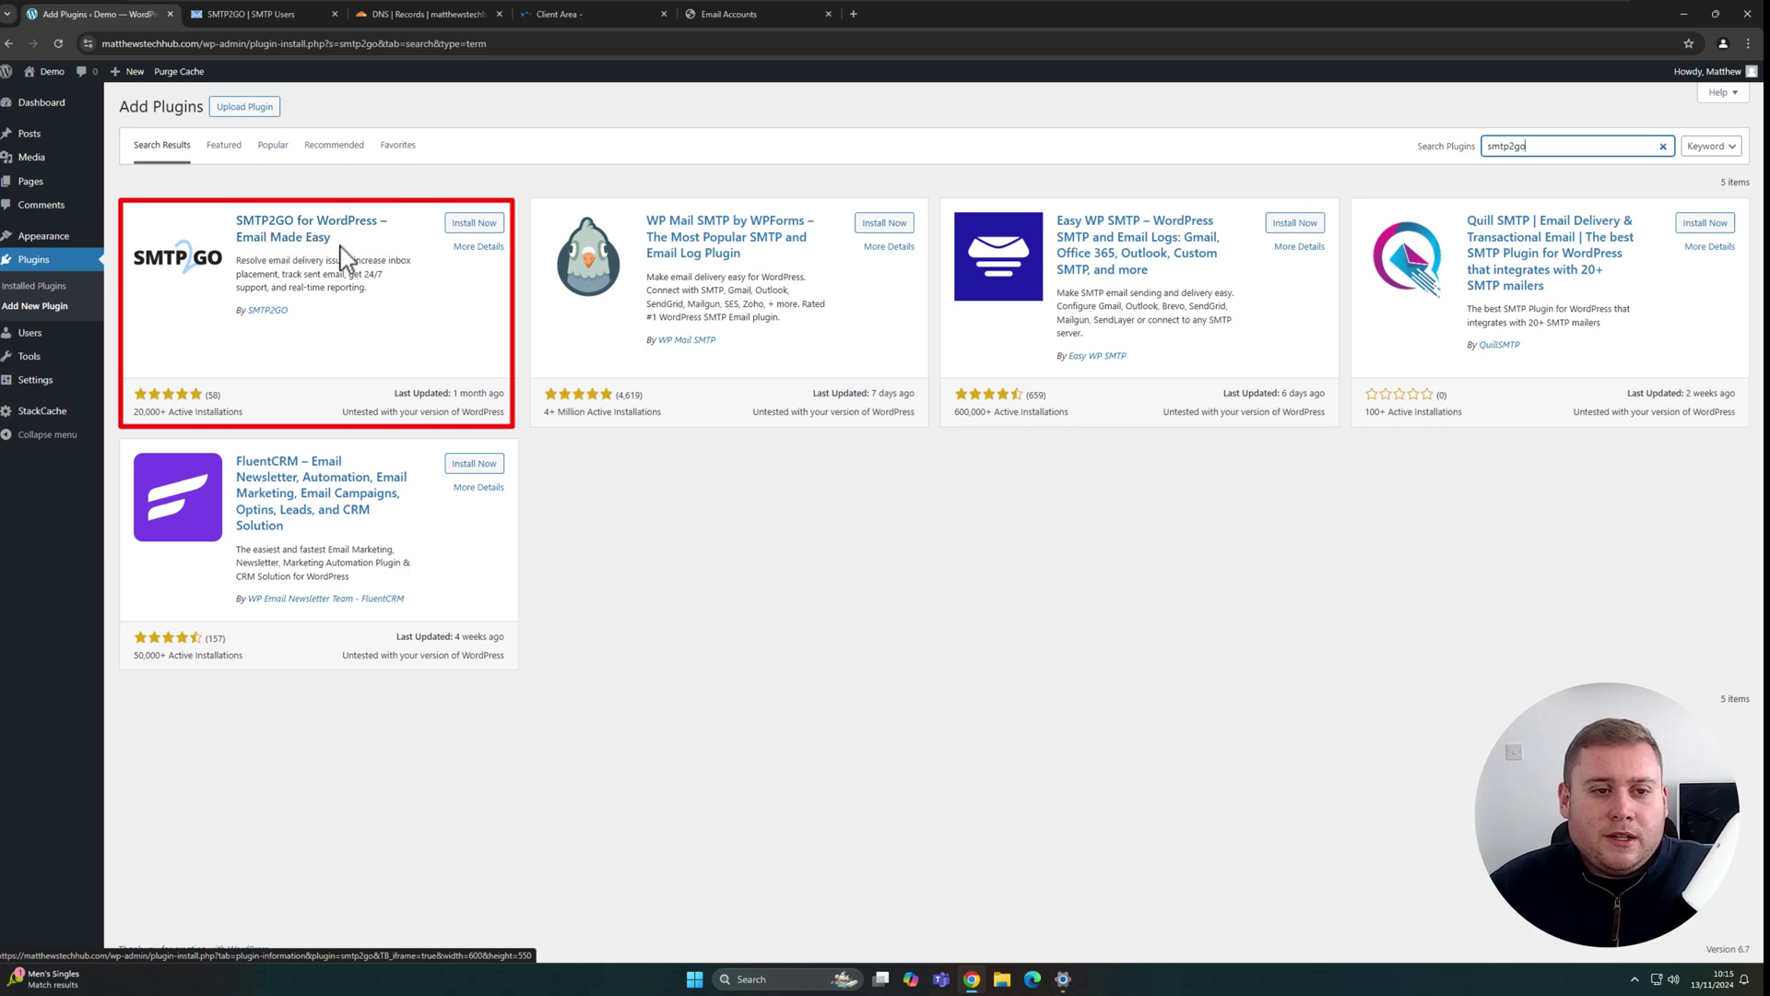
pyautogui.click(472, 225)
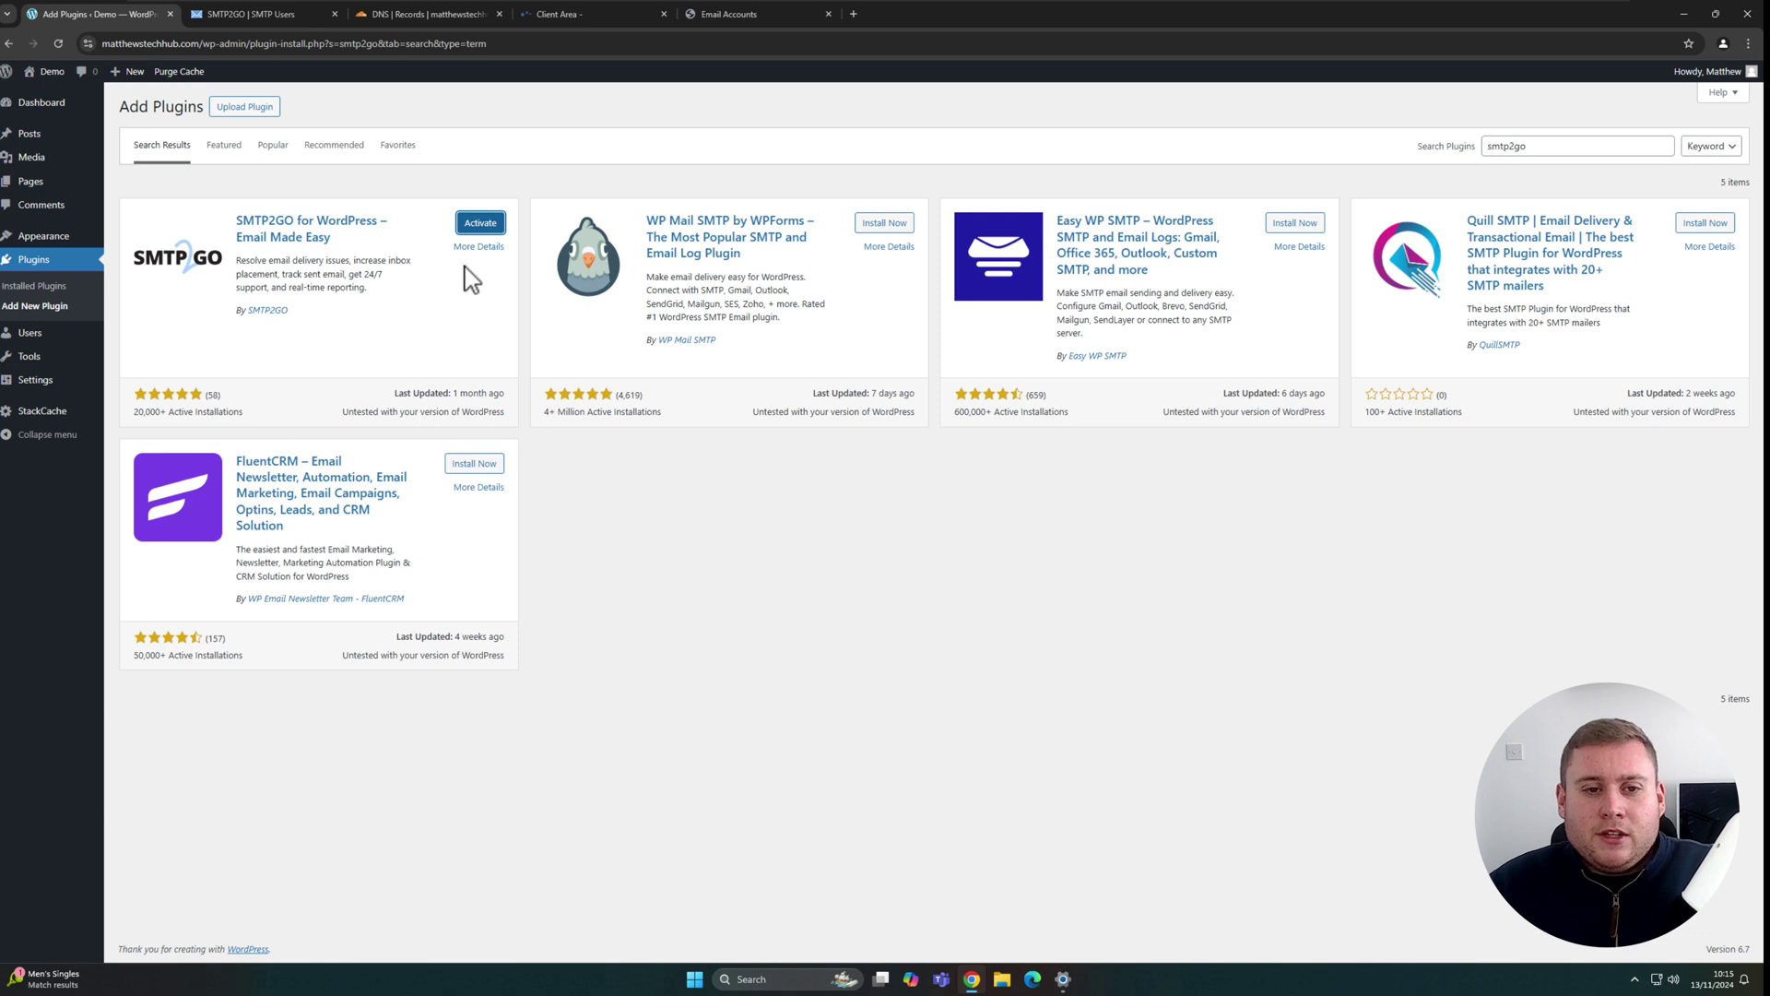
pyautogui.click(483, 227)
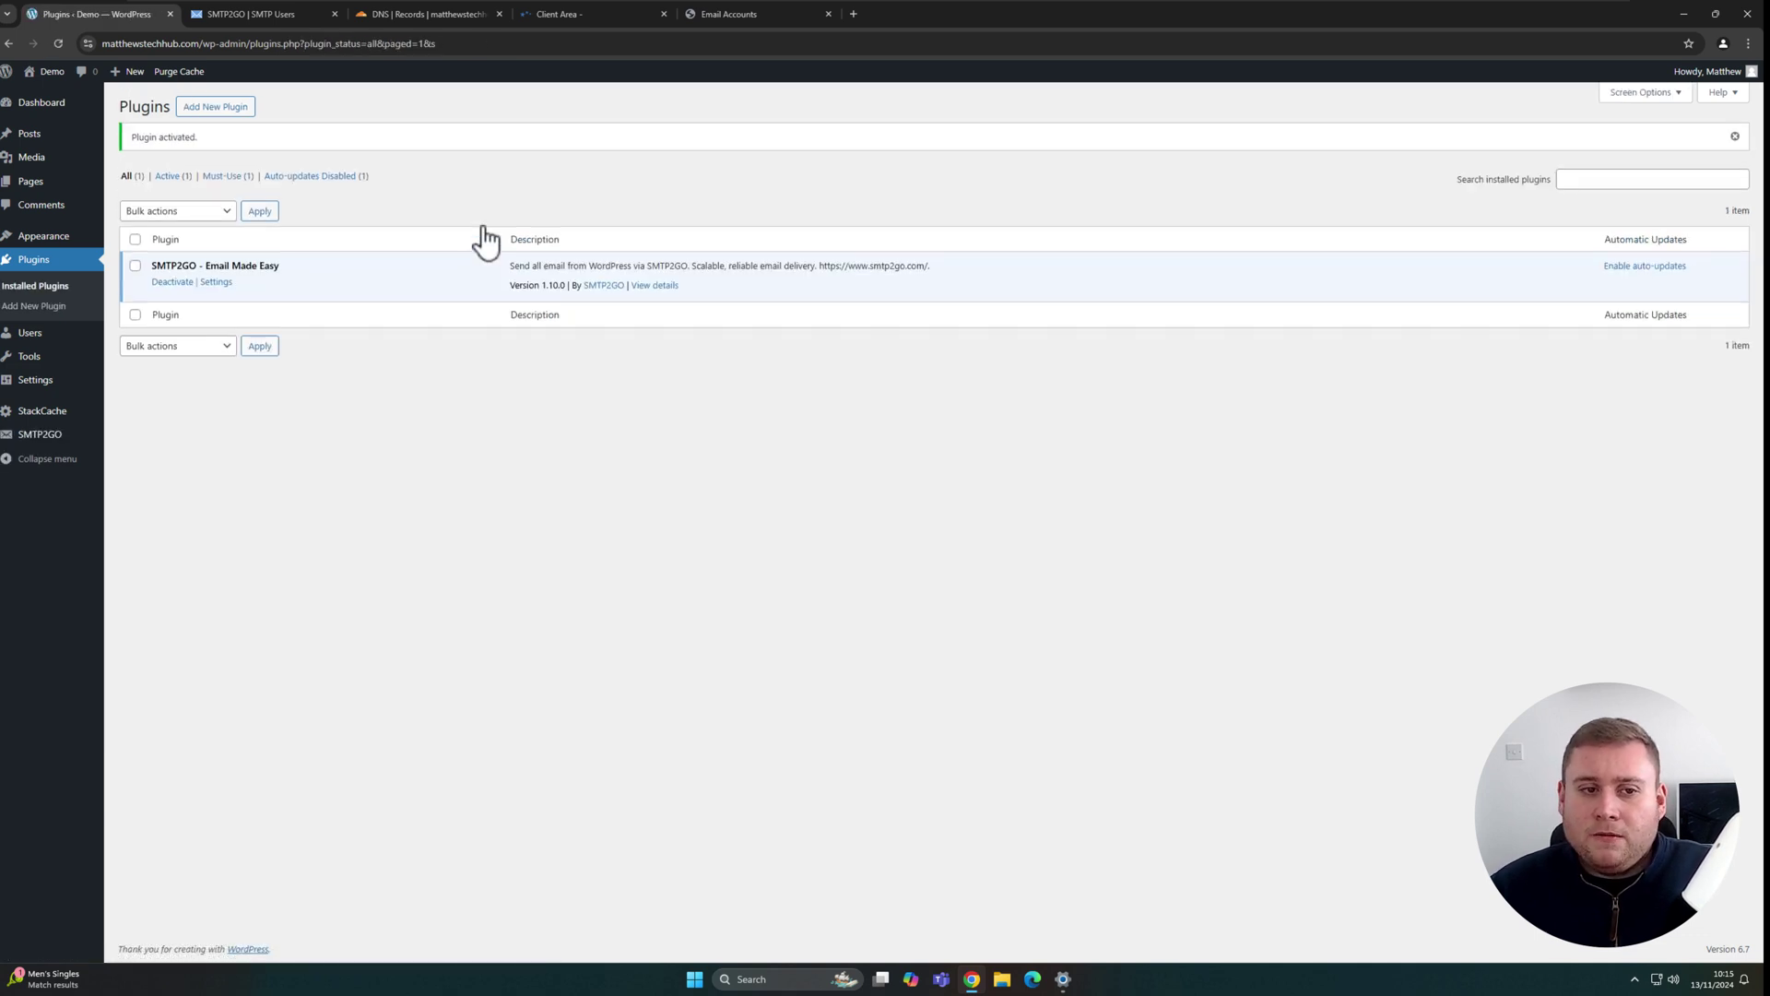
pyautogui.click(217, 282)
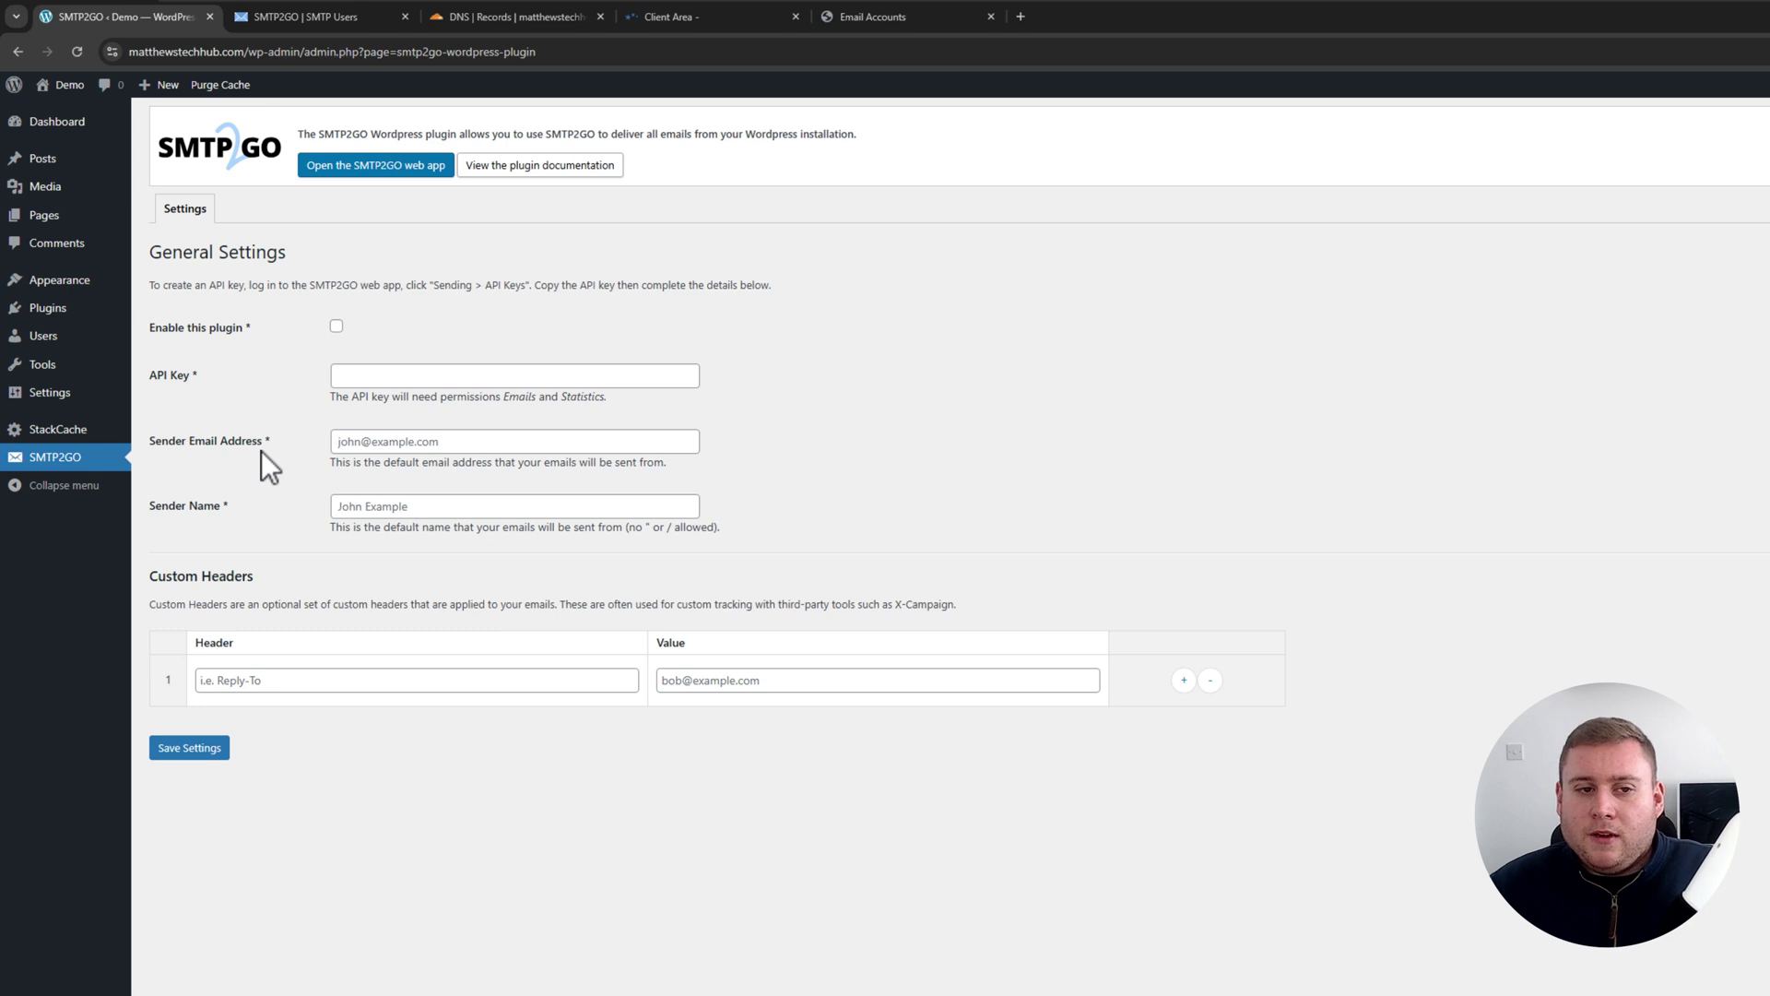
# Tick 'Enable this plugin' and select the empty API Key field.
pyautogui.click(337, 328)
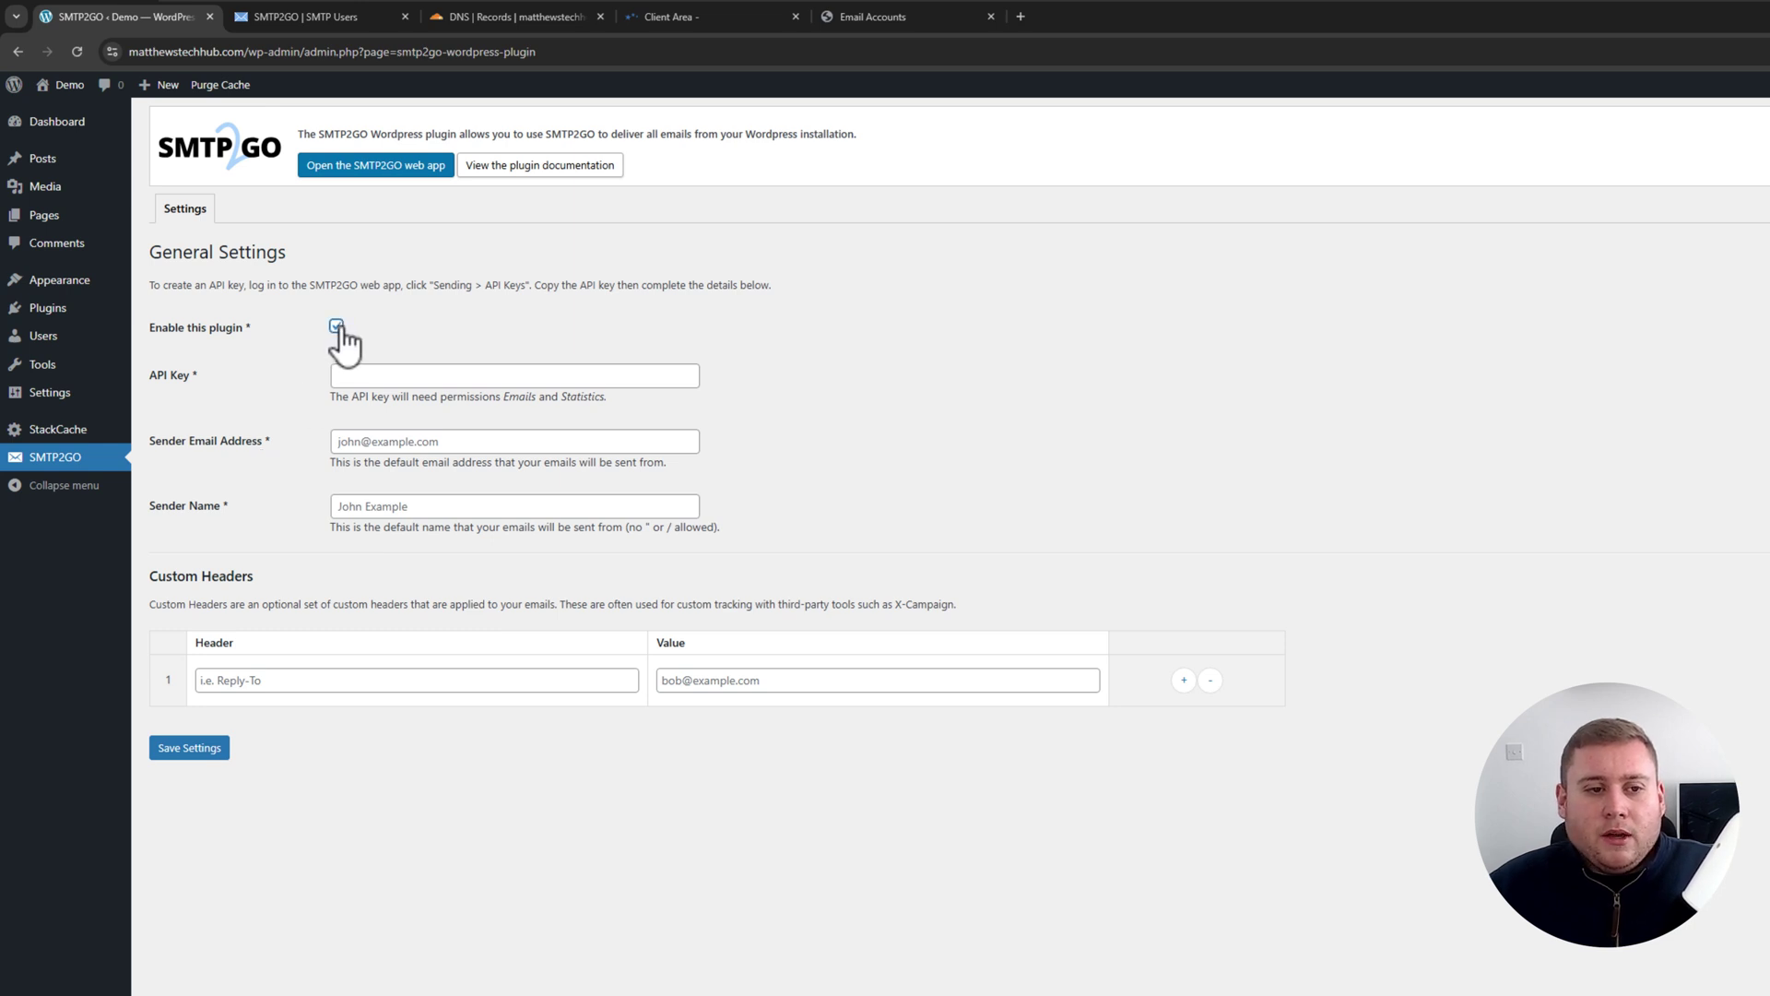
pyautogui.click(379, 377)
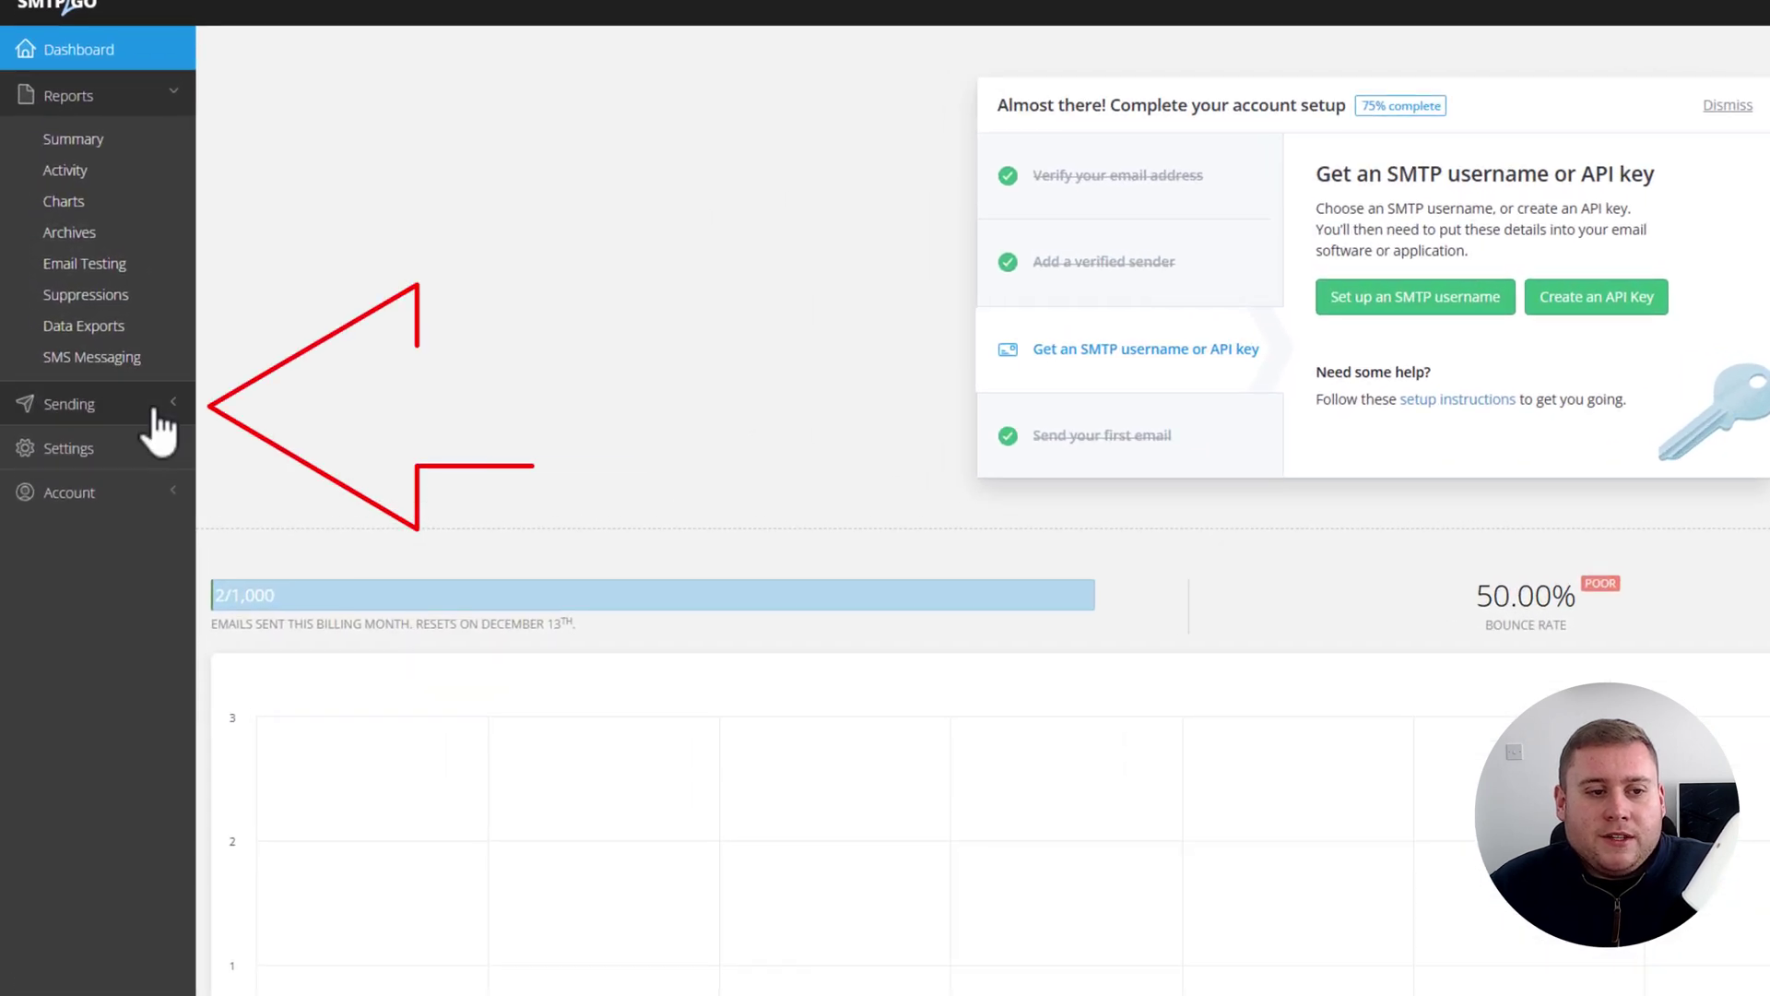
# Go to the SMTP2GO API Keys page and start adding a new API key.
pyautogui.click(121, 359)
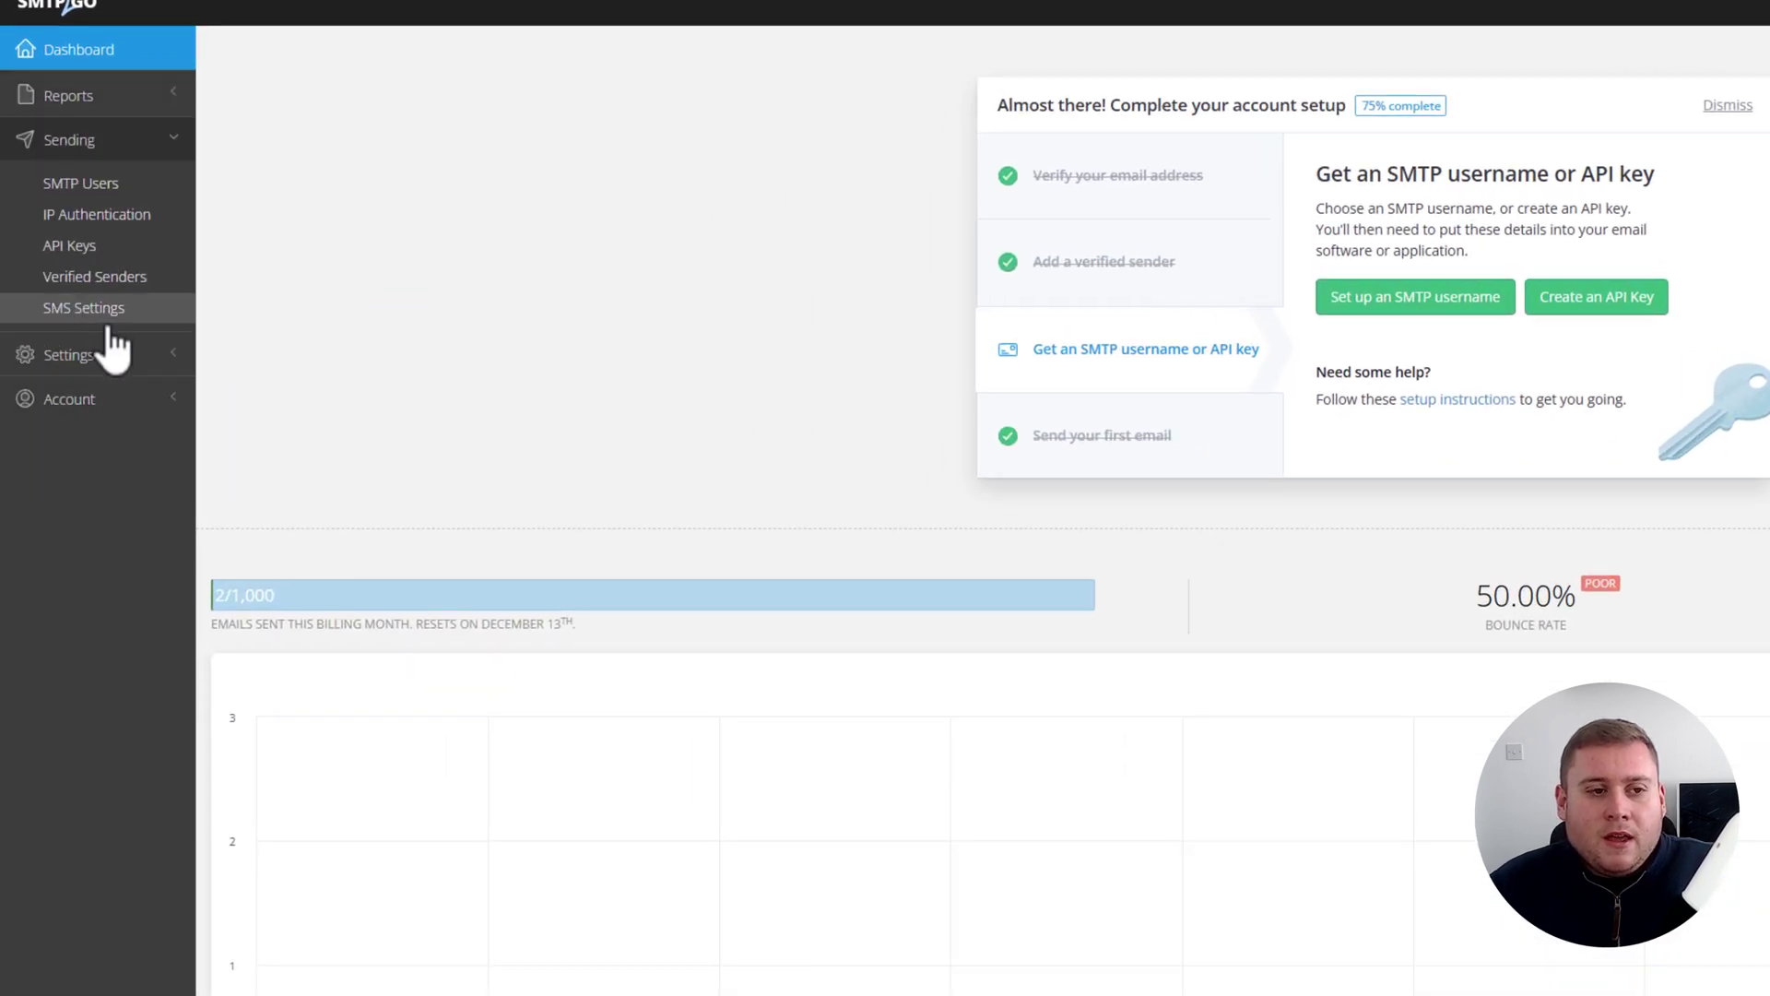
pyautogui.click(61, 247)
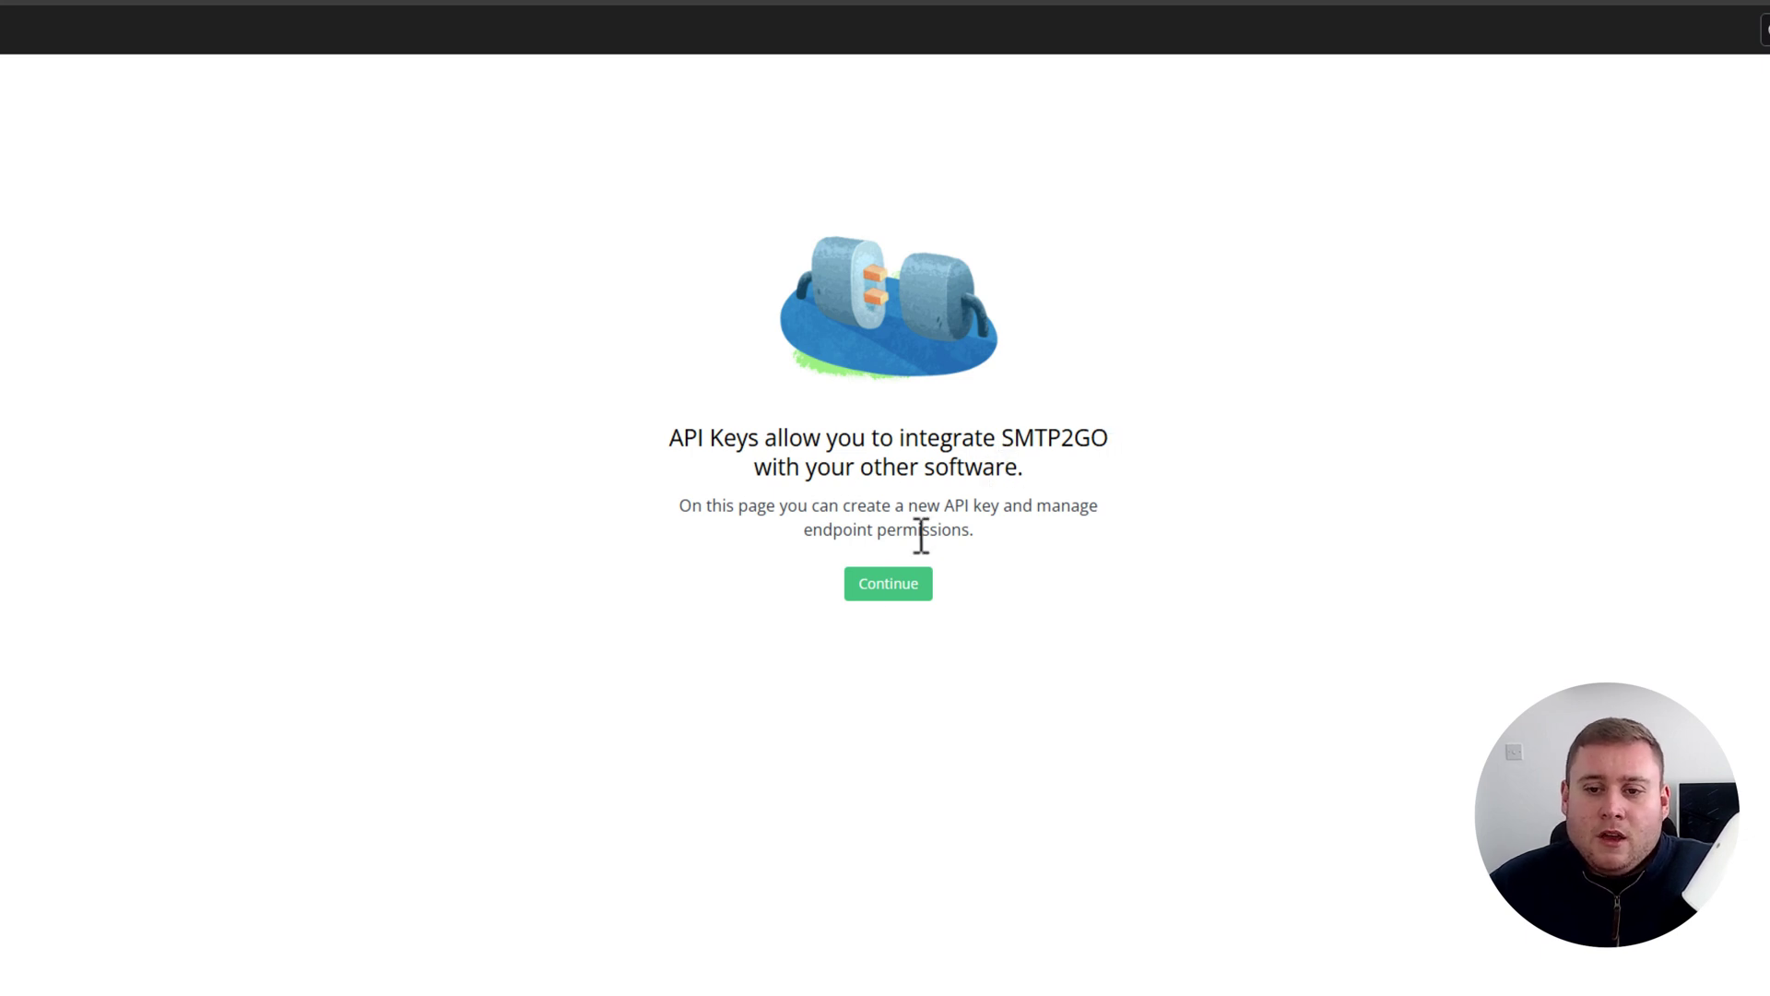
pyautogui.click(887, 587)
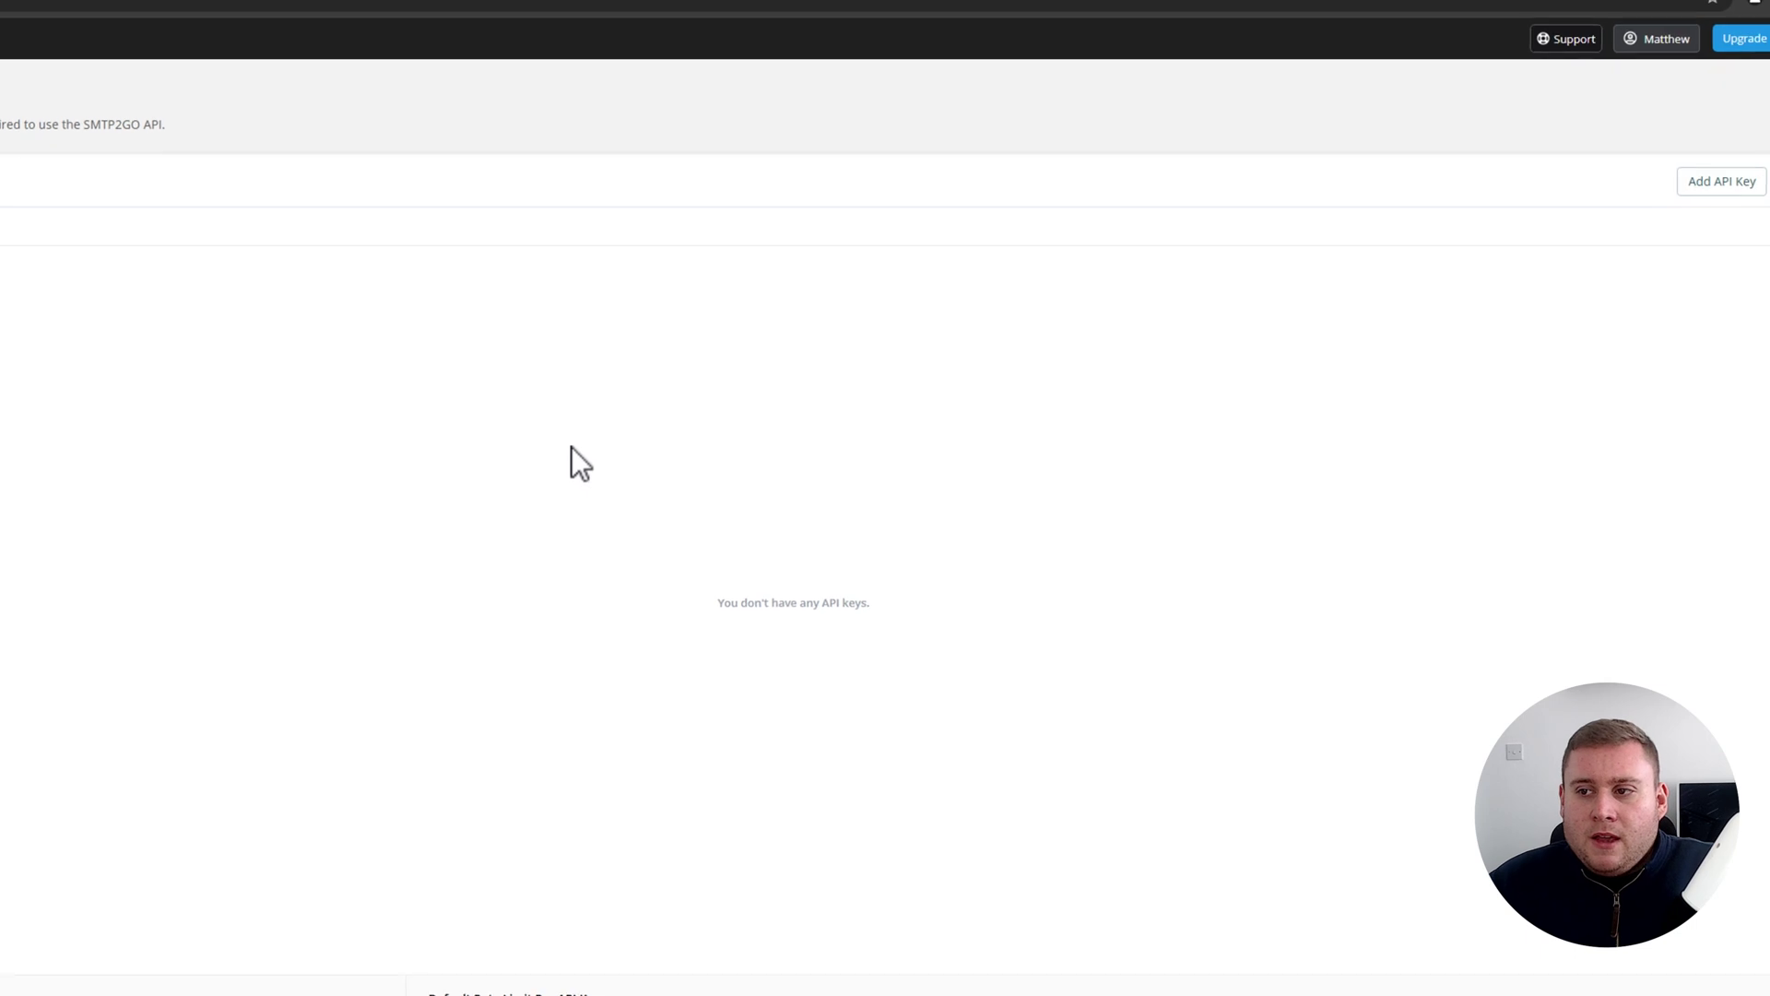
pyautogui.click(1696, 184)
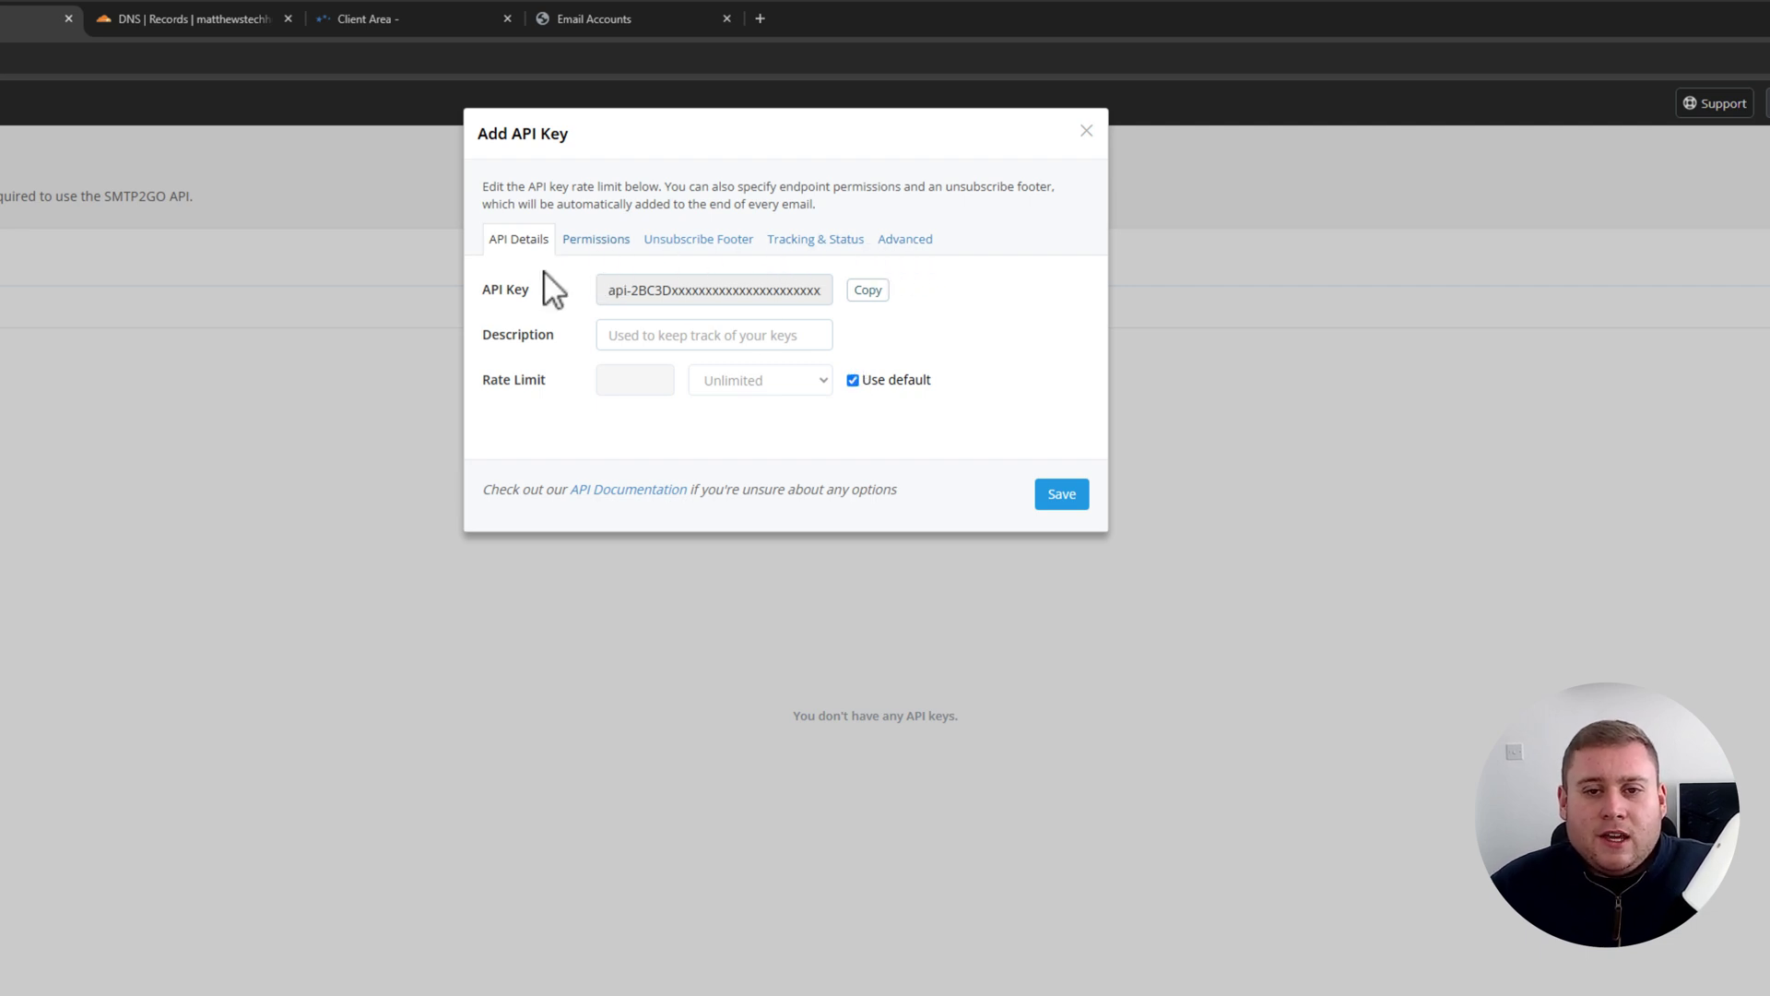
# Review the Permissions, Unsubscribe Footer, Tracking & Status and Advanced tabs, then copy the API key.
pyautogui.click(600, 241)
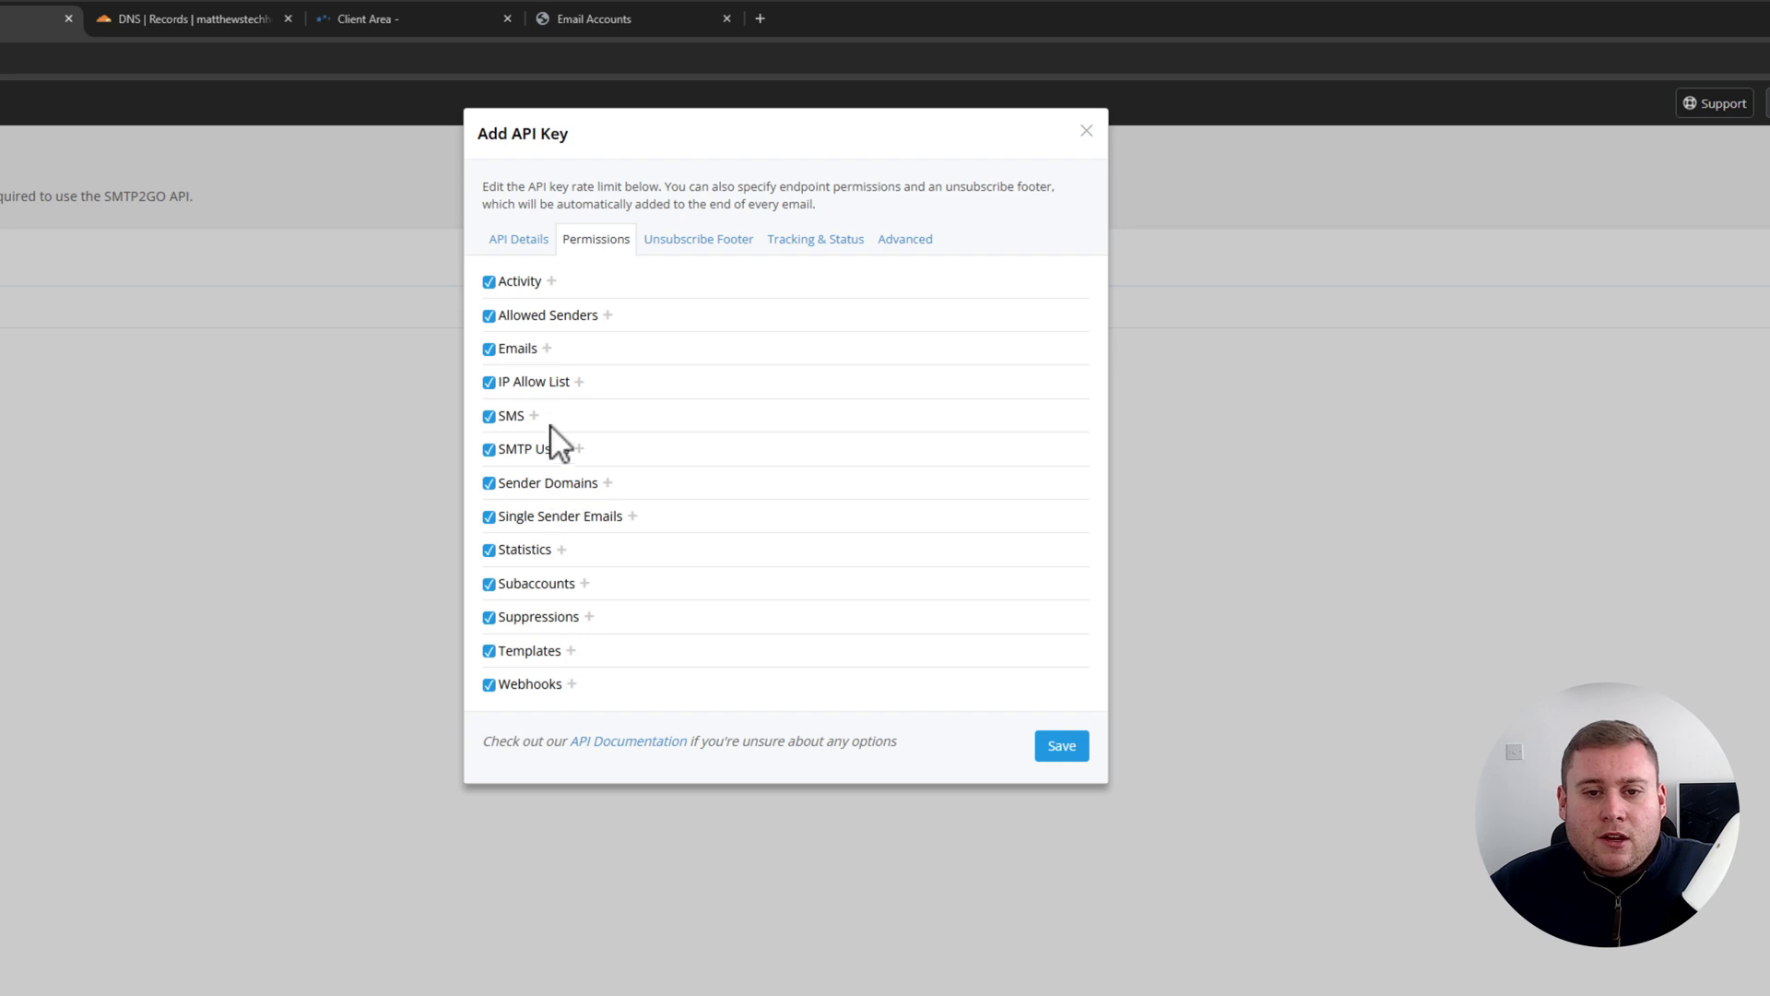
pyautogui.click(609, 315)
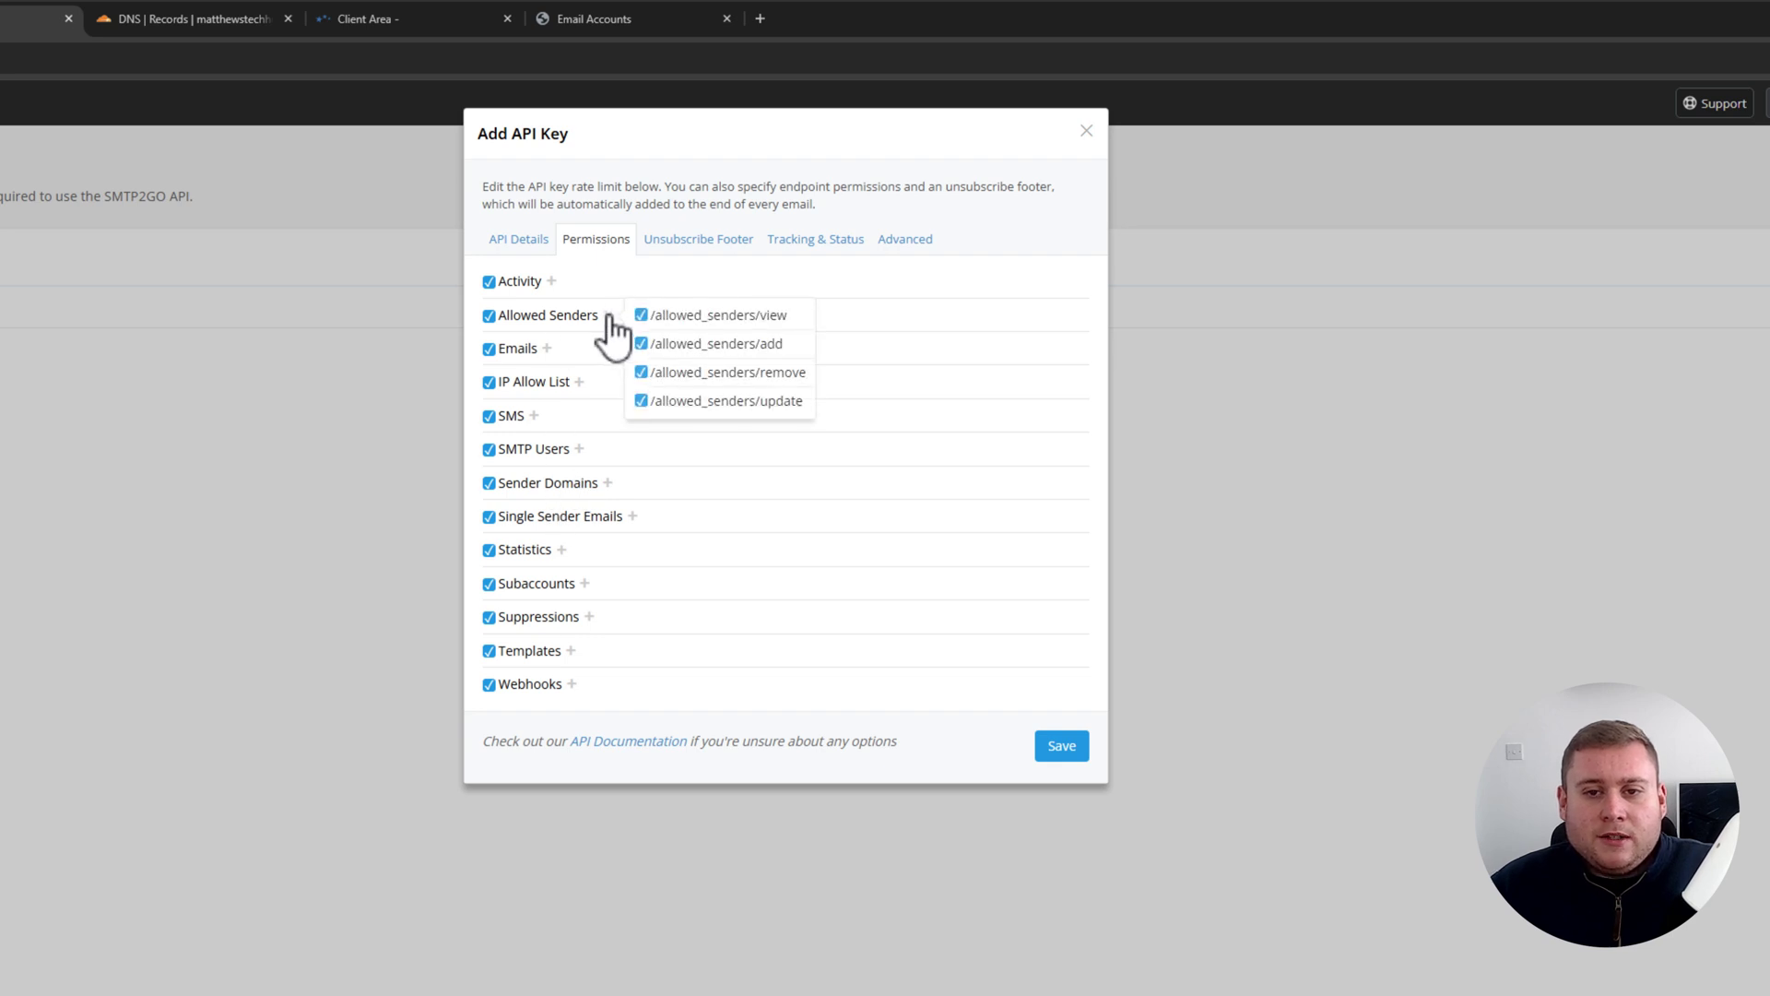
pyautogui.click(703, 245)
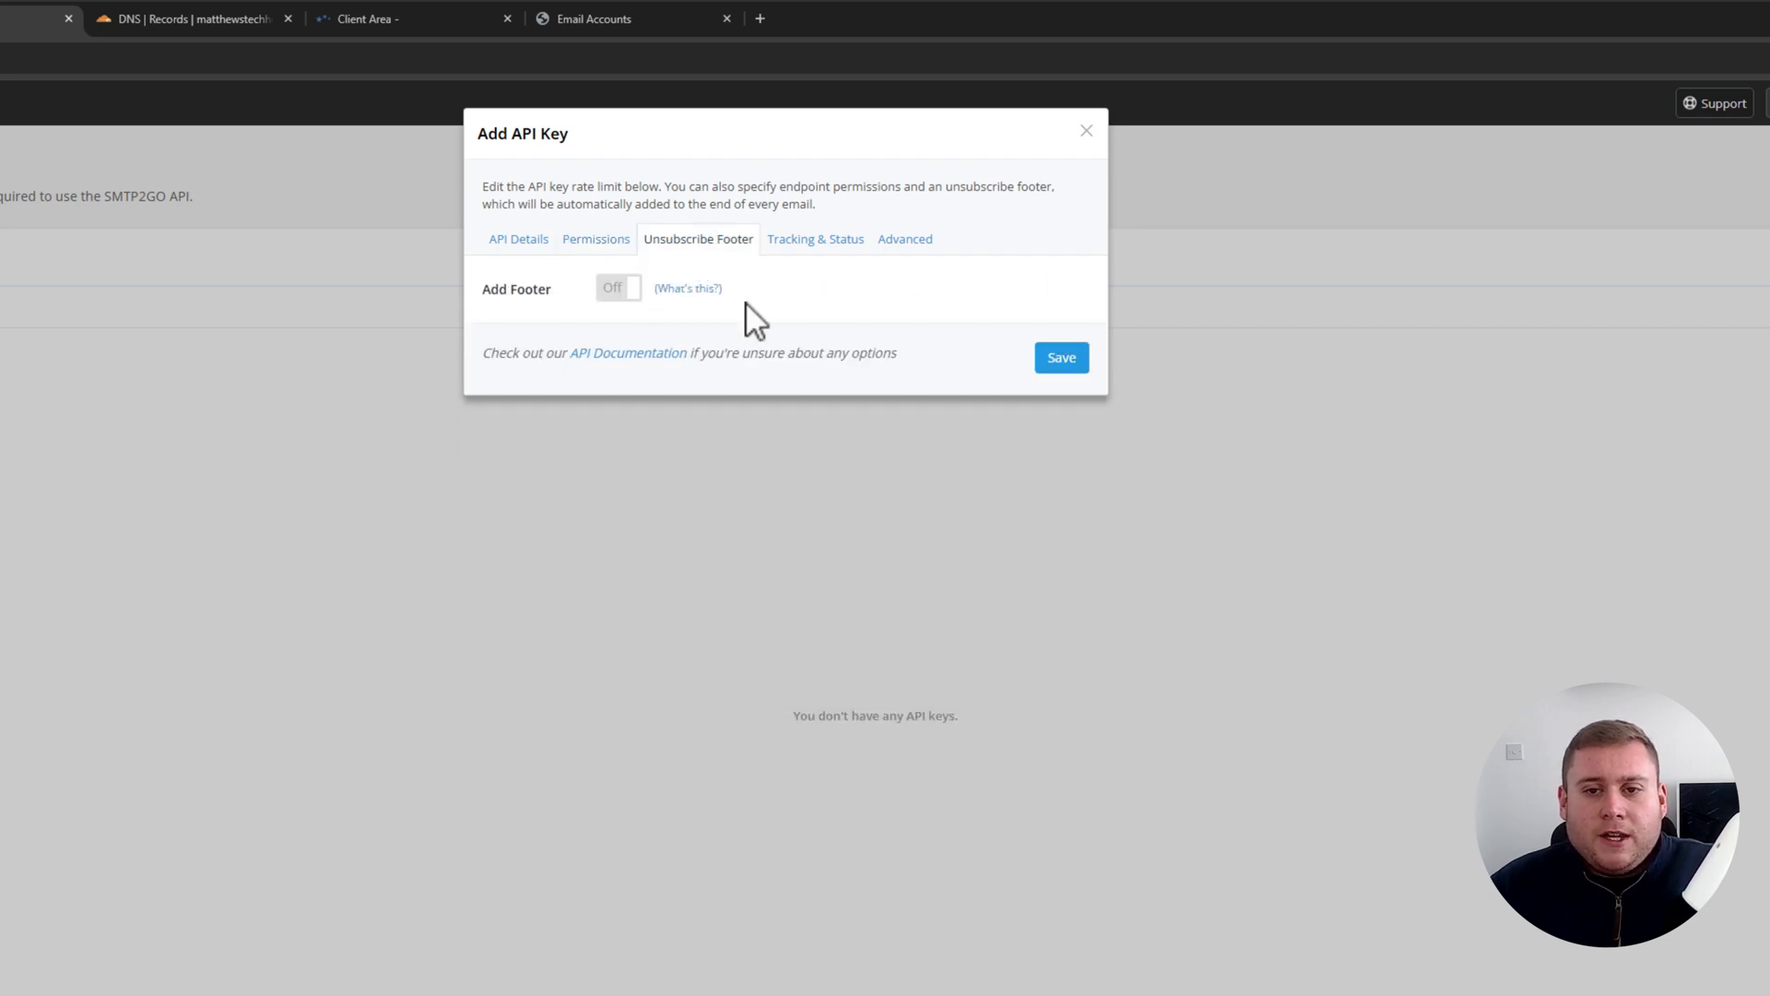
pyautogui.click(808, 242)
pyautogui.click(899, 243)
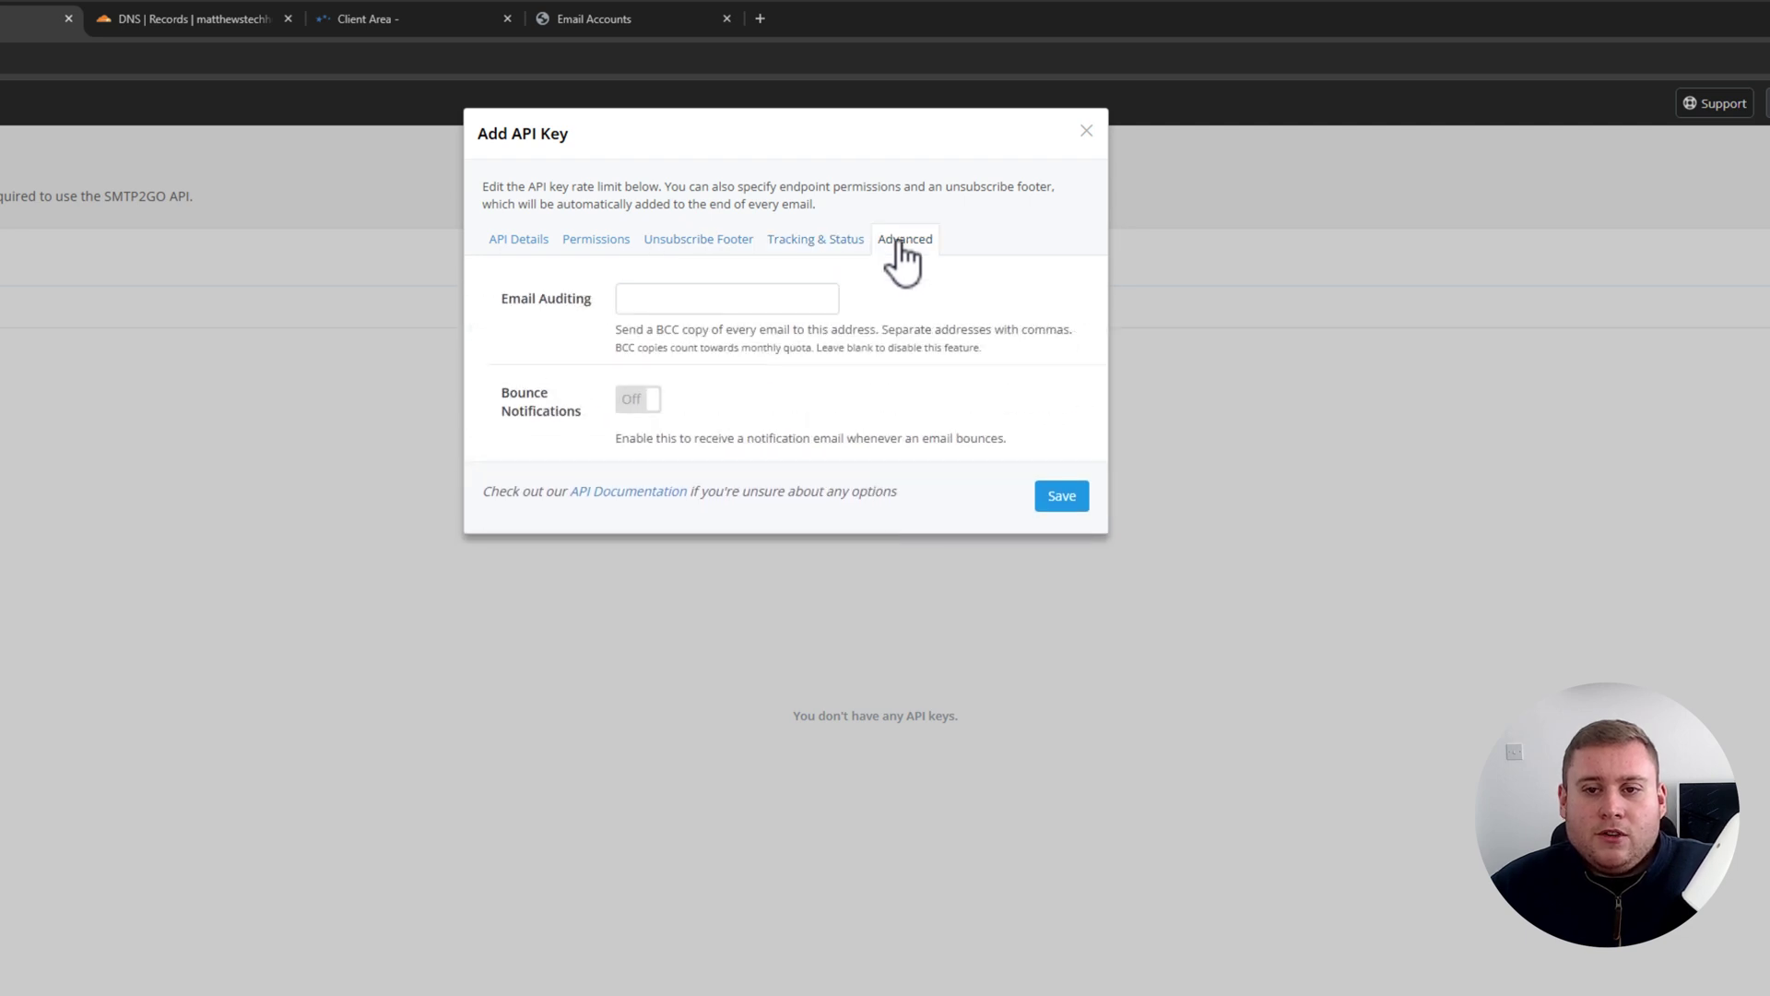
pyautogui.click(523, 242)
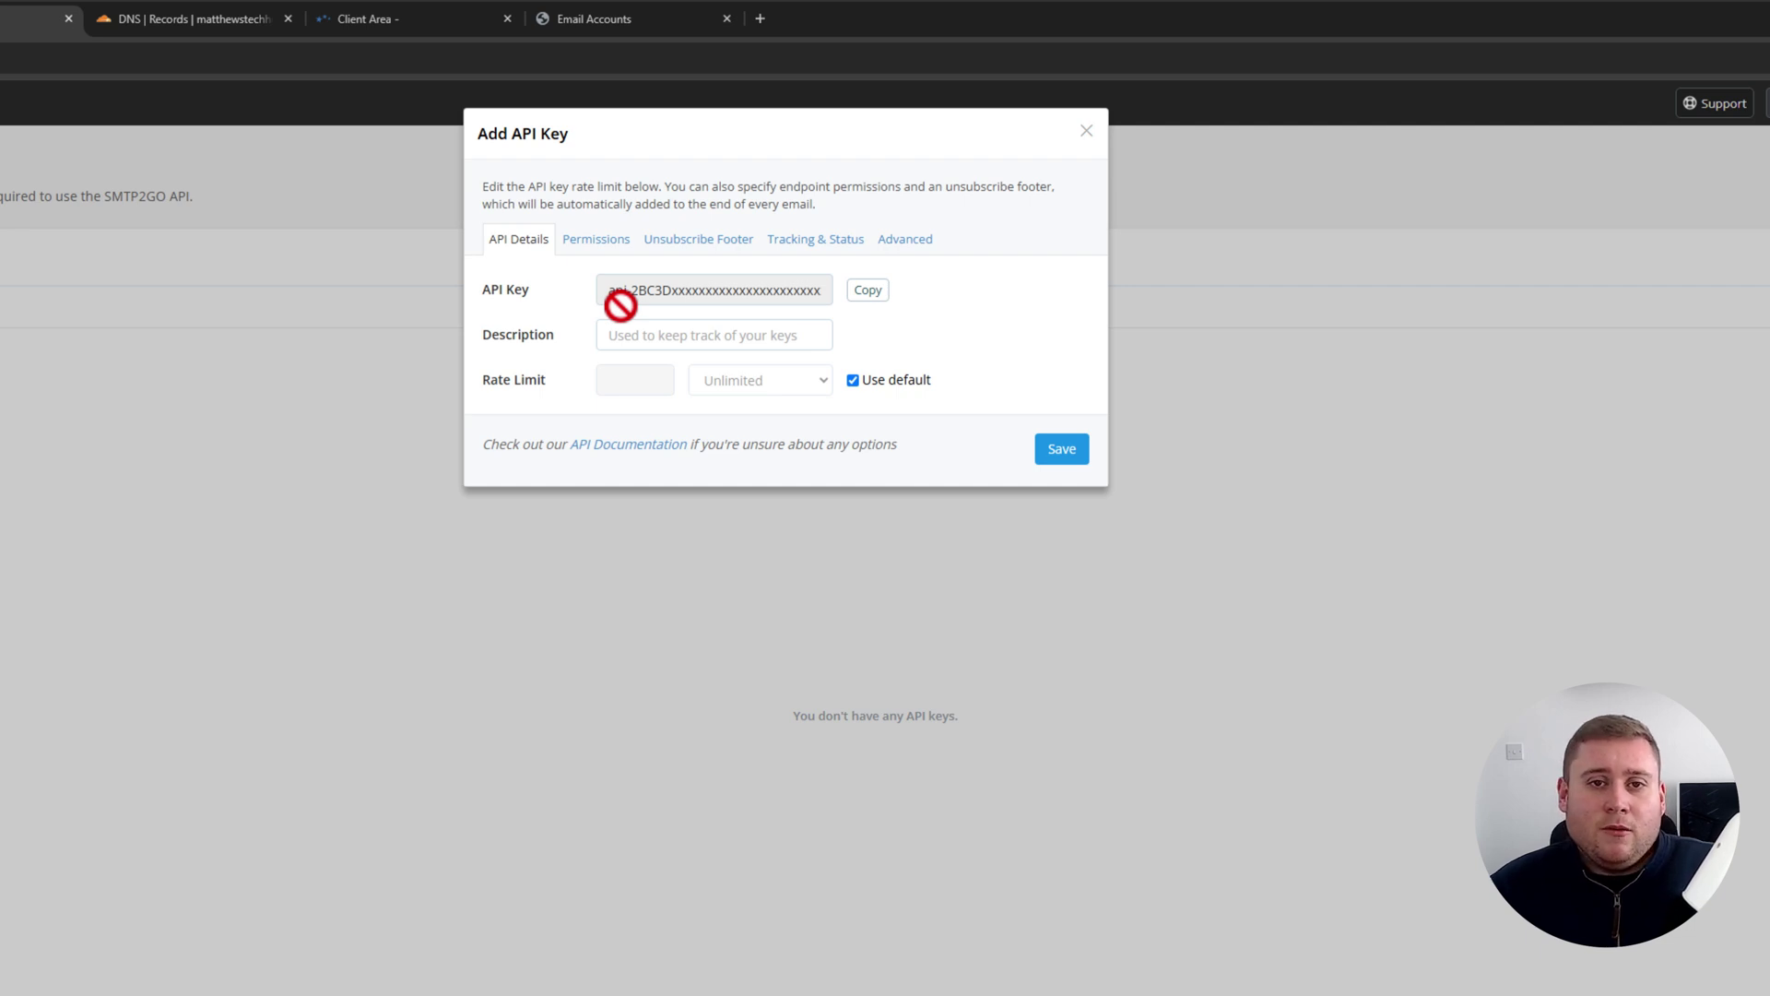
pyautogui.click(871, 292)
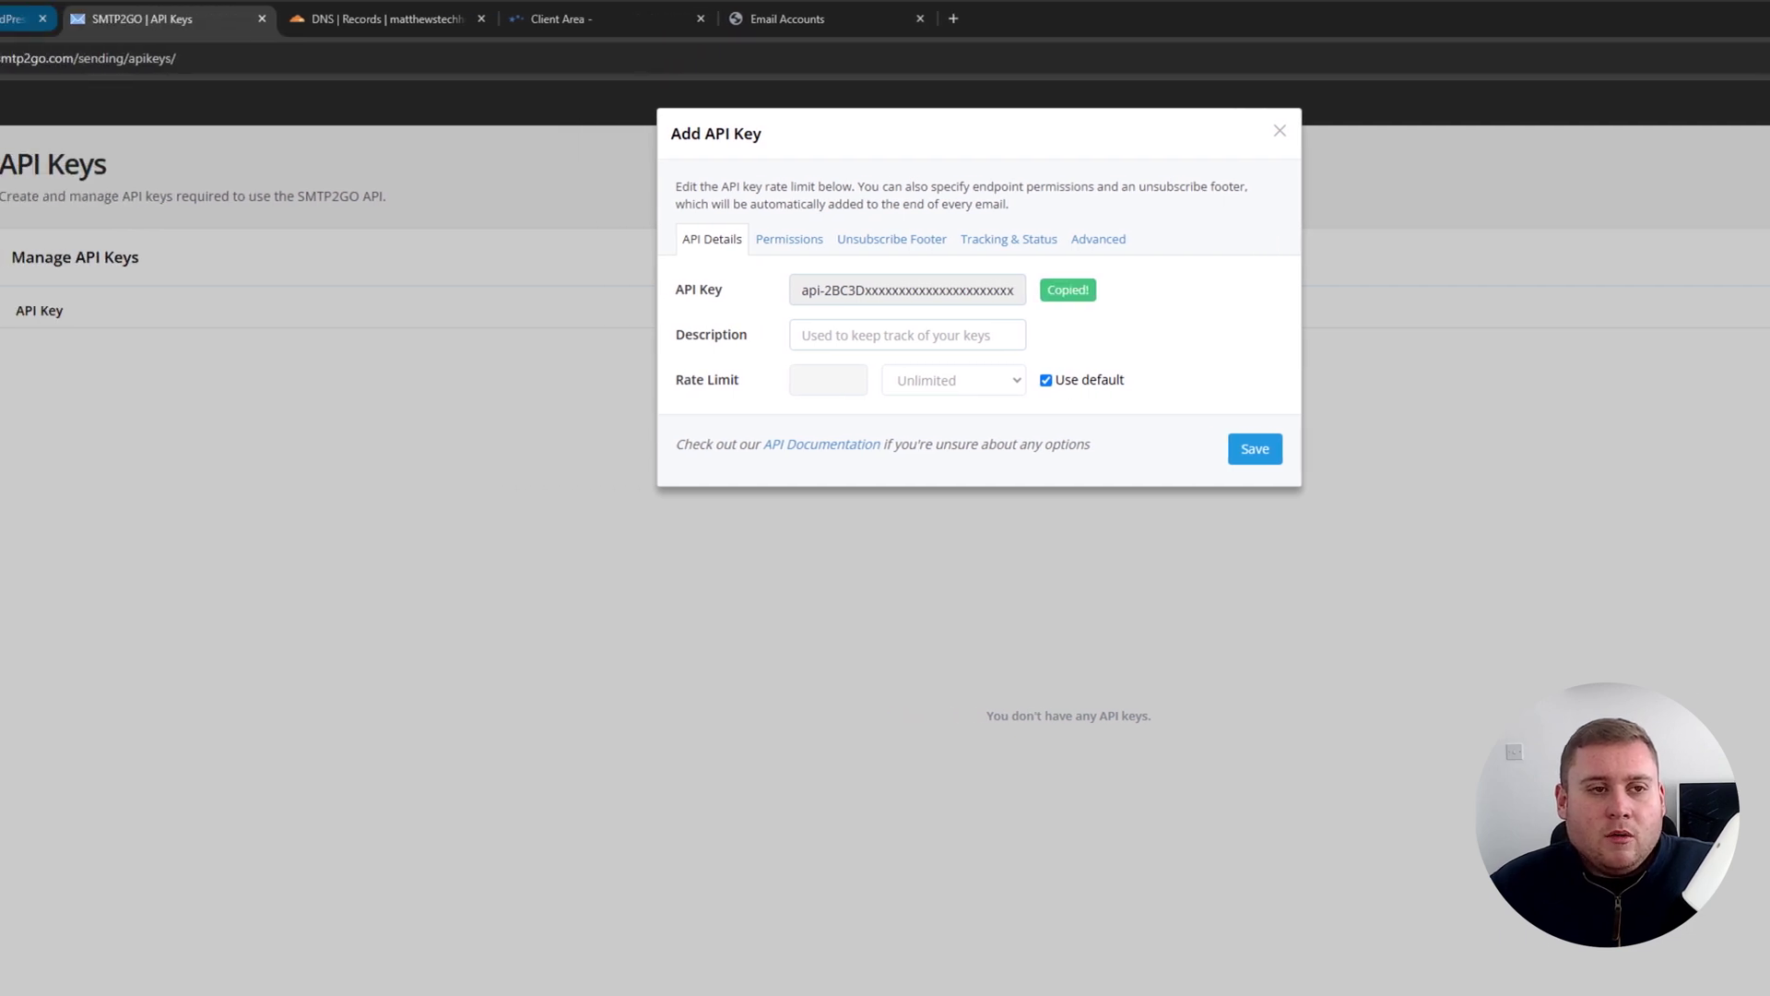
pyautogui.click(135, 19)
# Paste the API key and enter a no-reply sender address at the site's domain plus the website's sender name.
pyautogui.hotkey('ctrl', 'v')
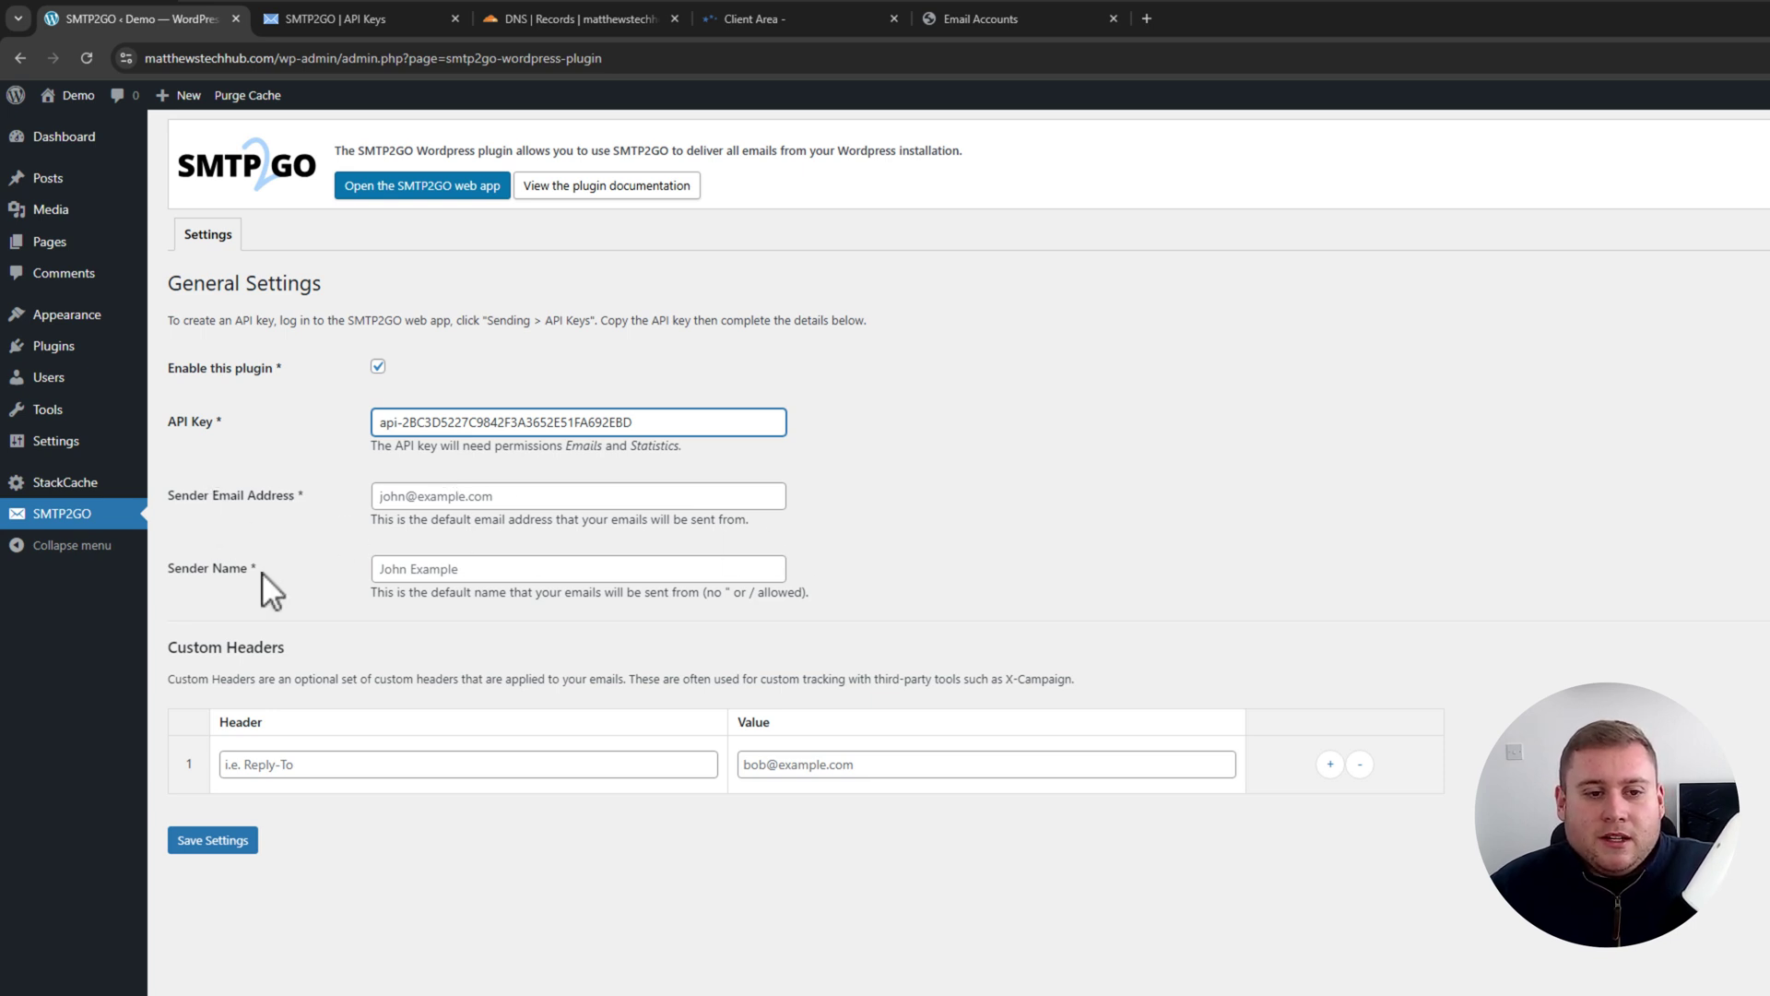
pyautogui.click(481, 496)
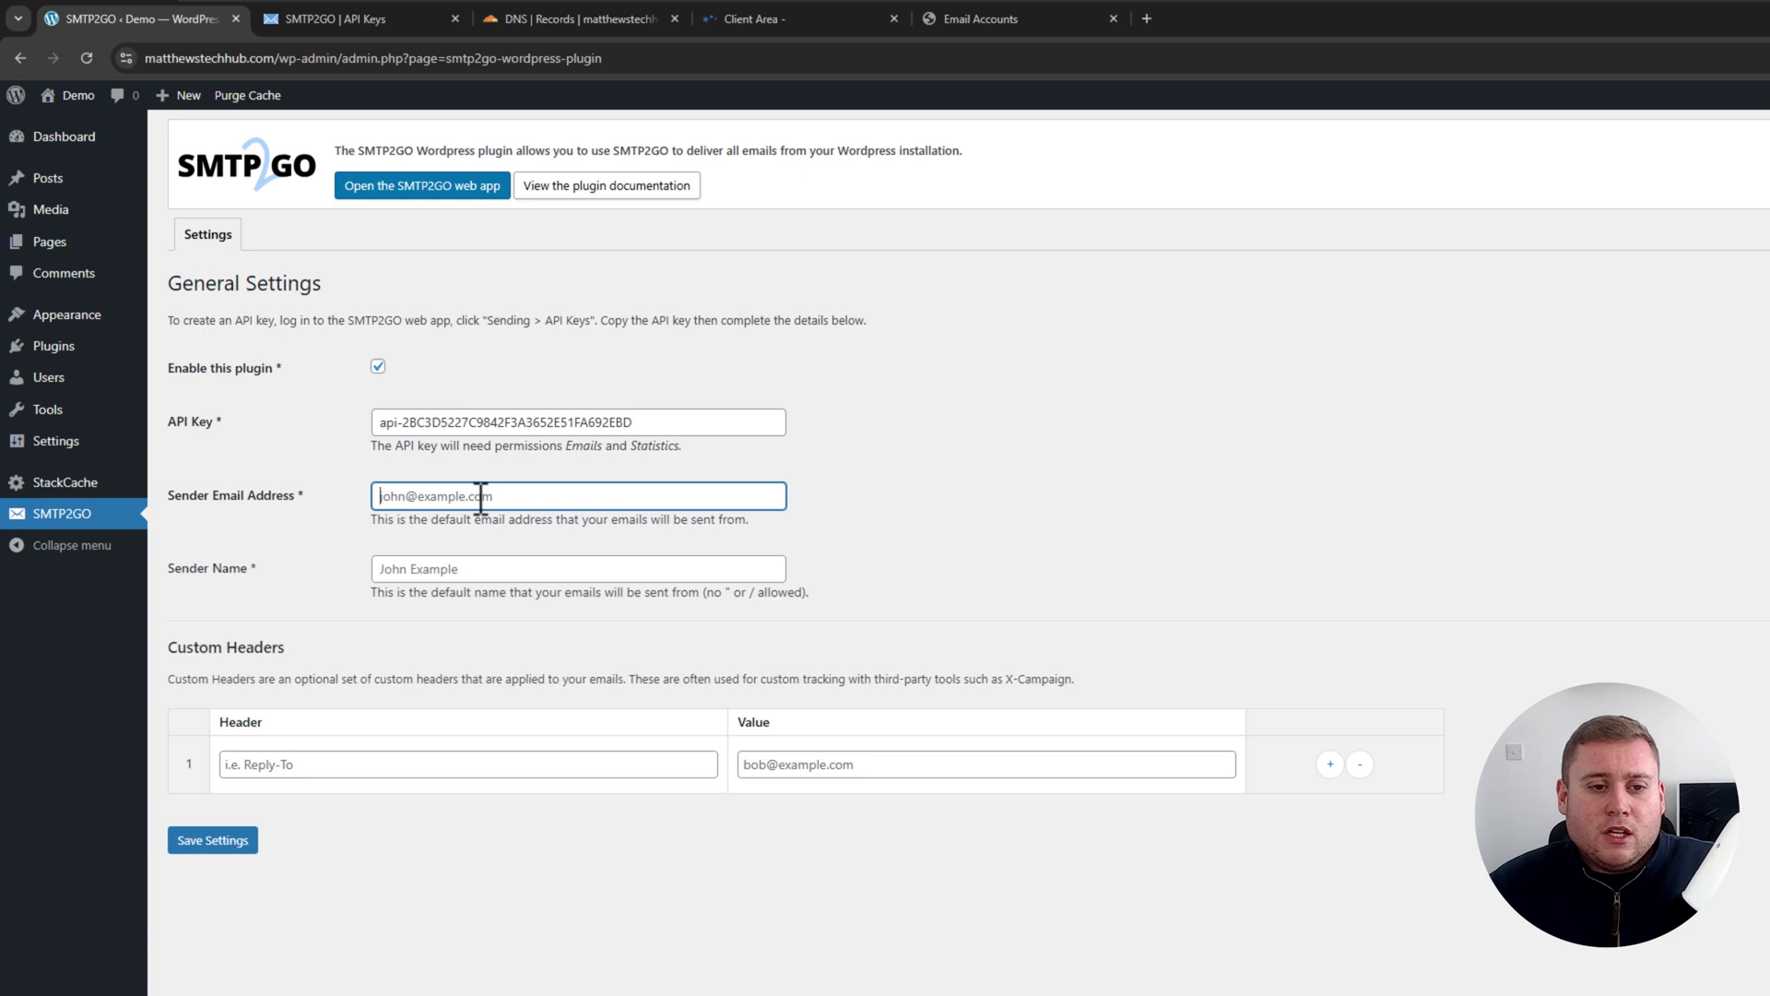
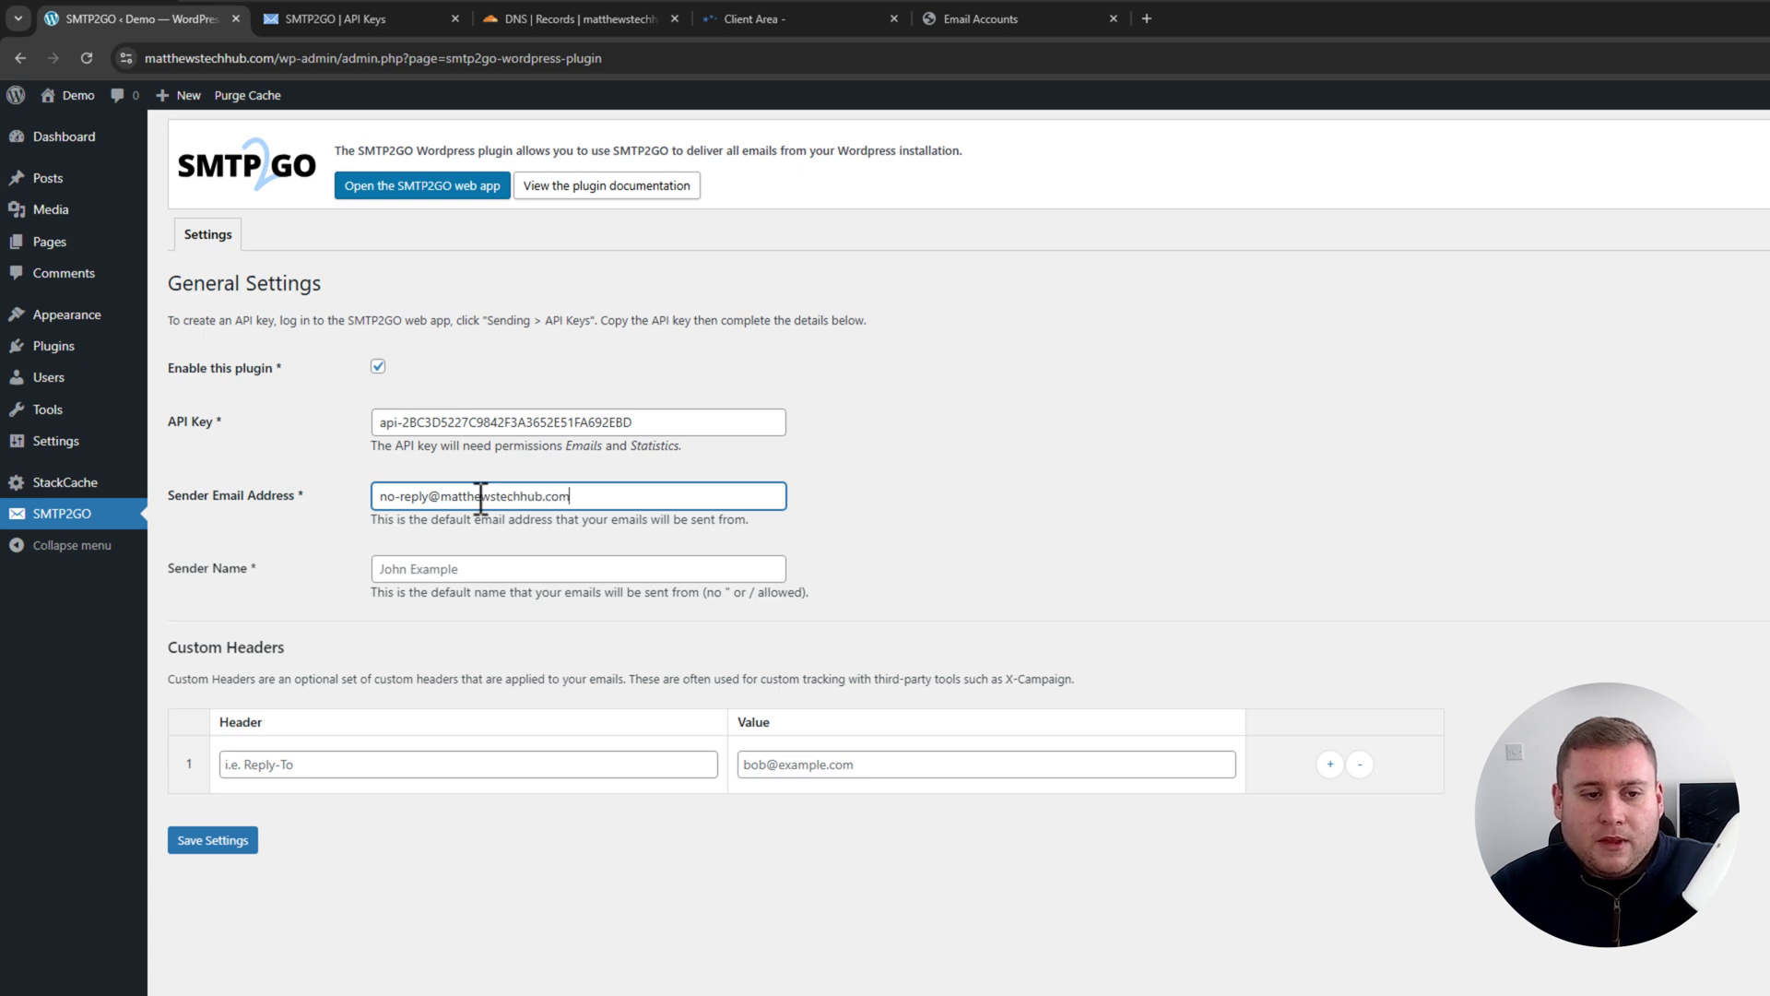
pyautogui.press('Tab')
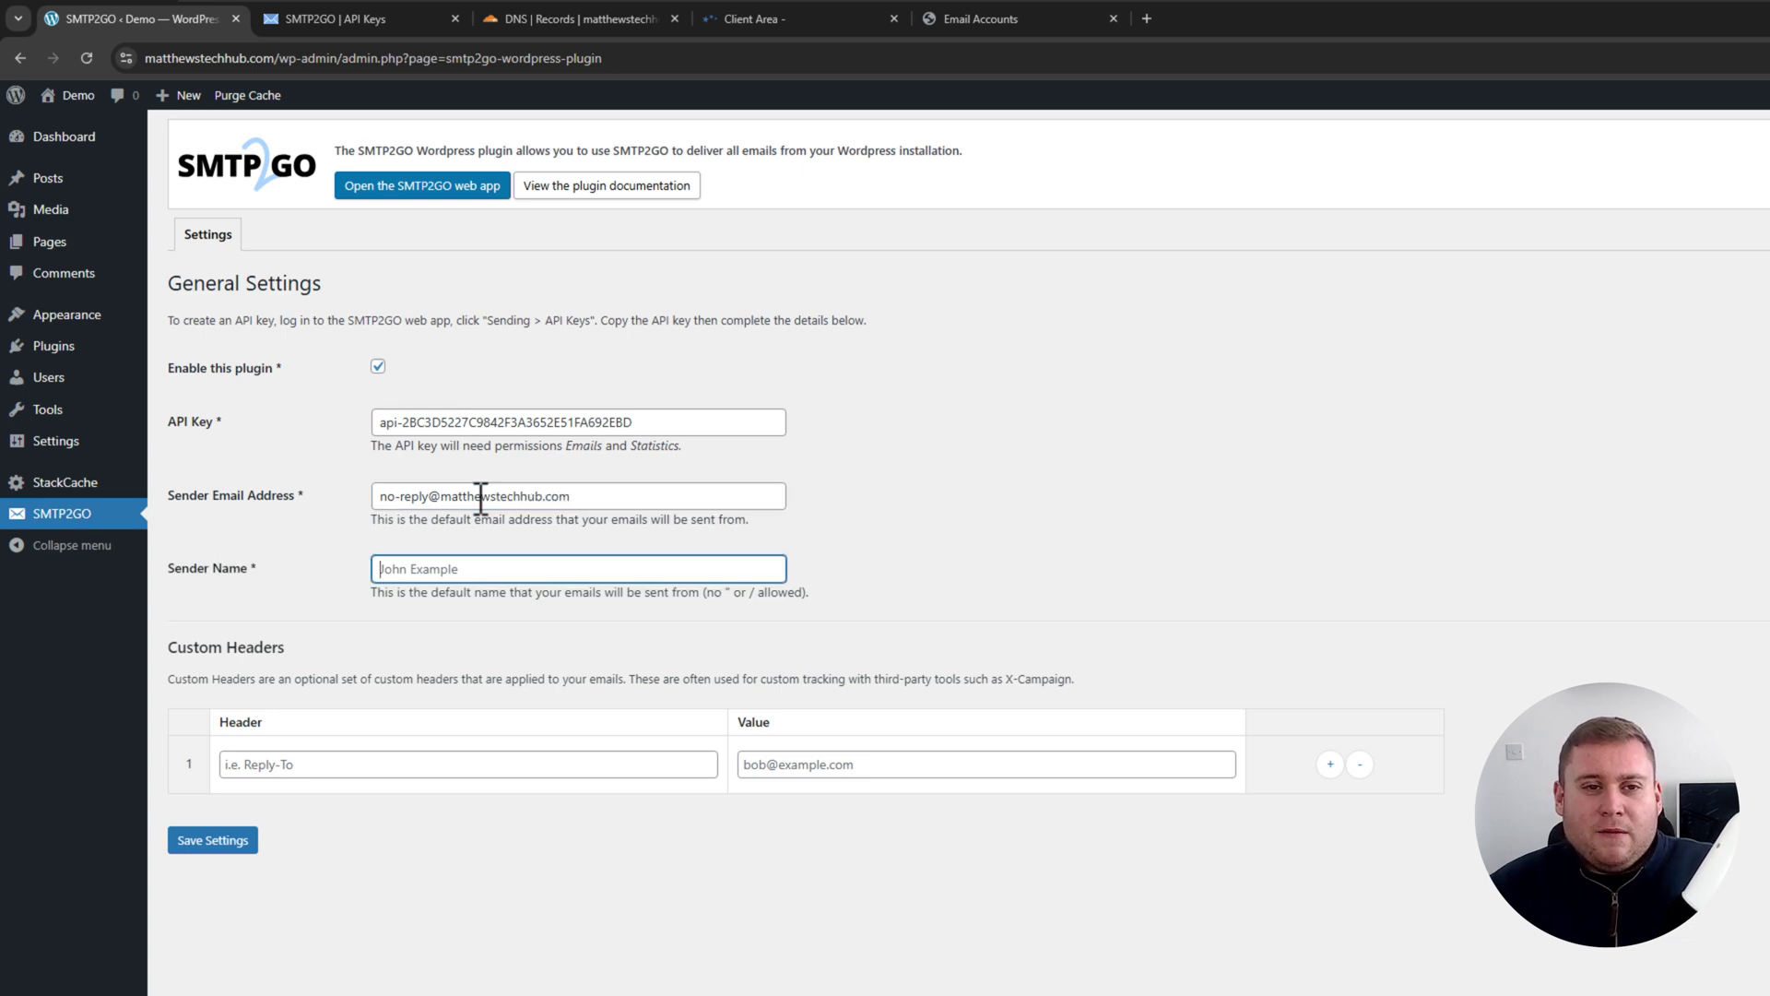
pyautogui.write('Matth')
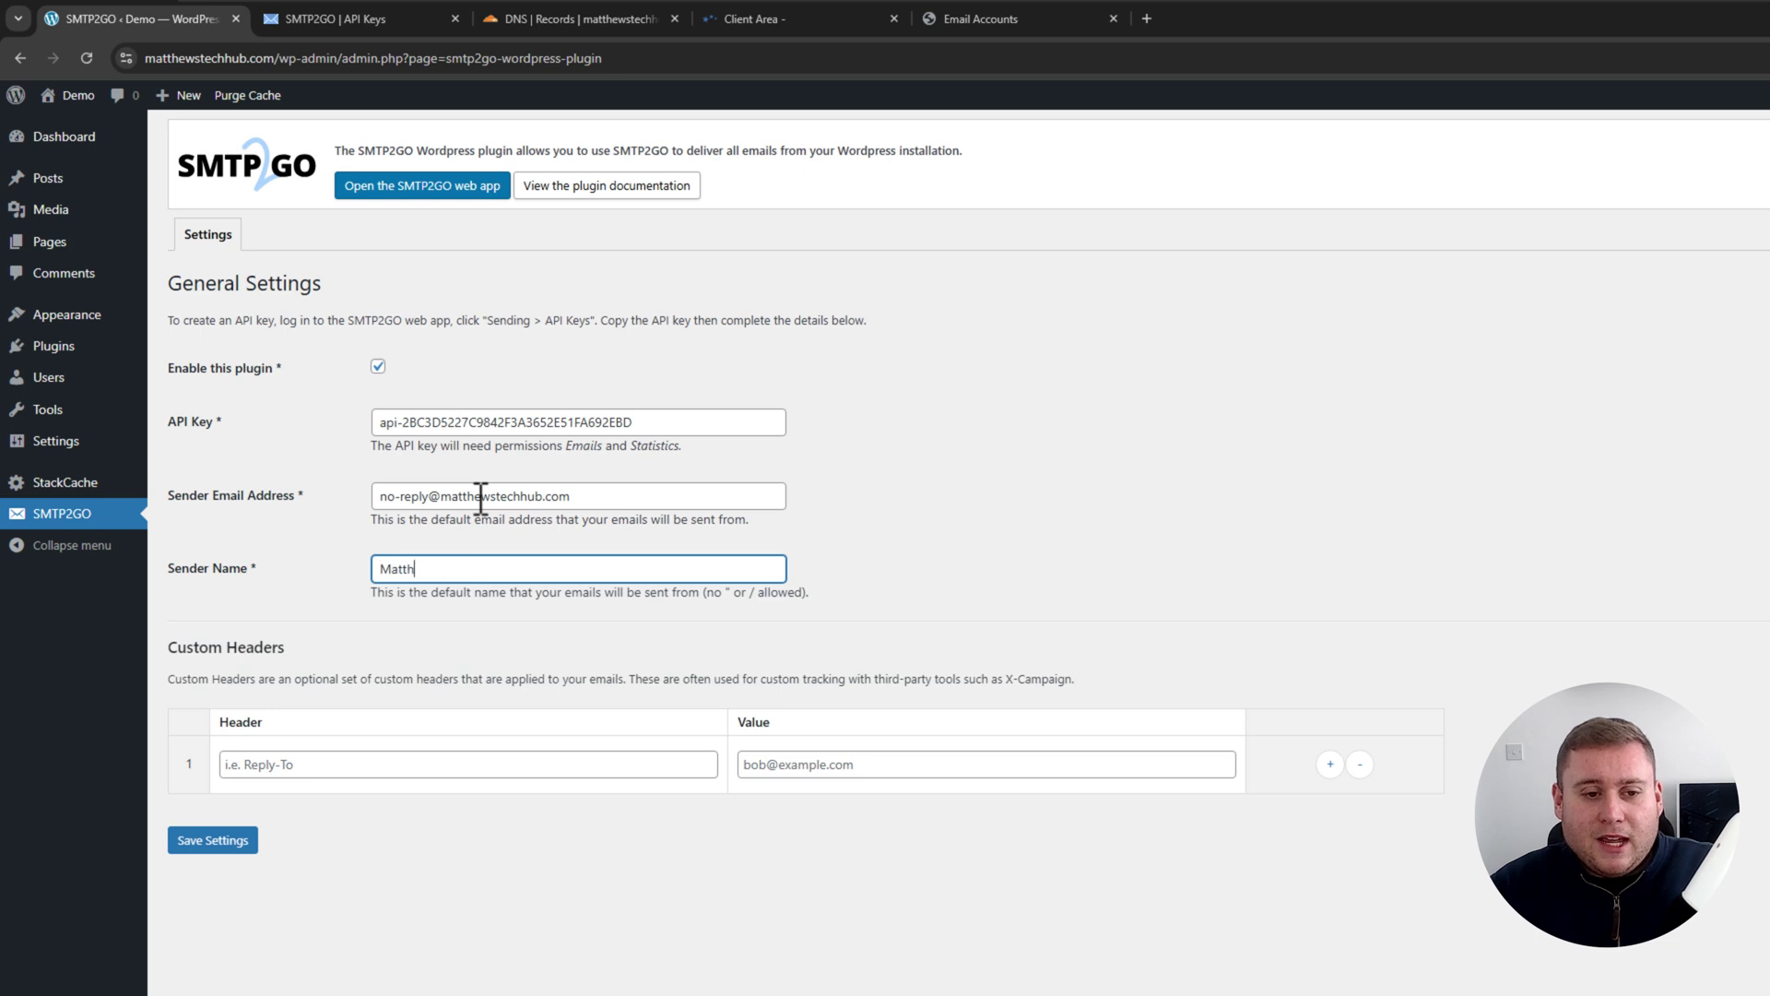
pyautogui.write('ews Tech Hub Website')
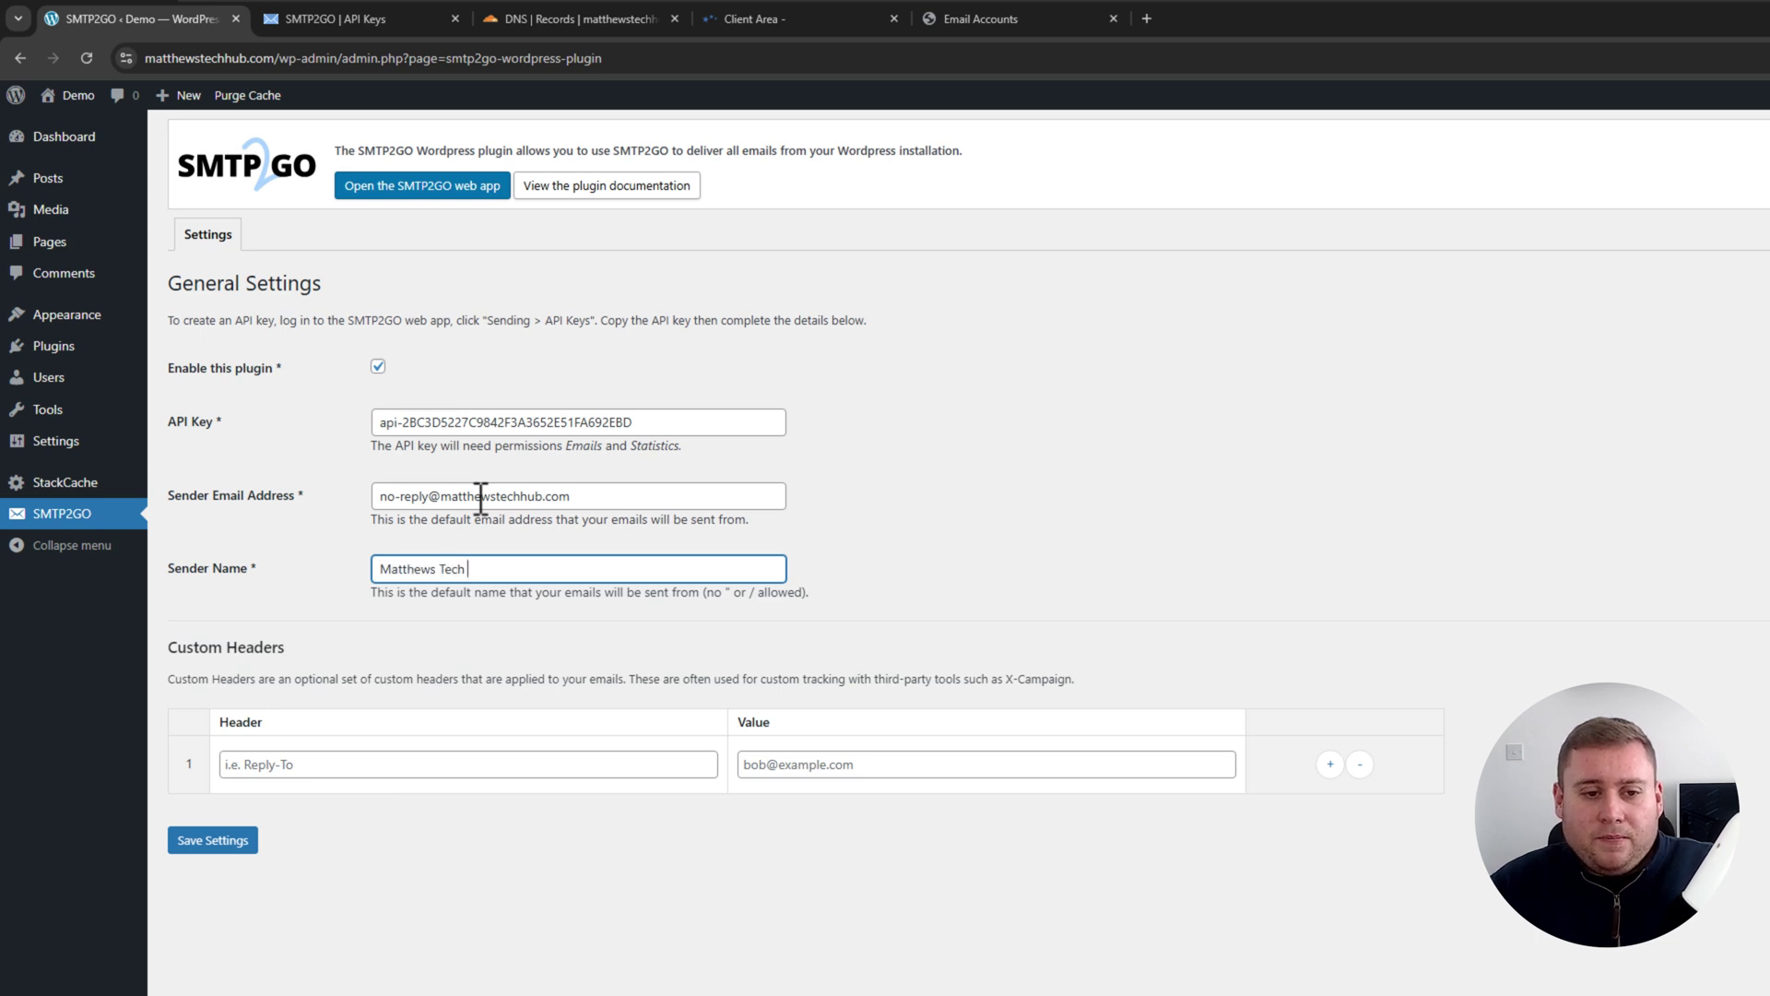
pyautogui.hotkey('shift', 'Tab')
pyautogui.hotkey('shift', 'Tab')
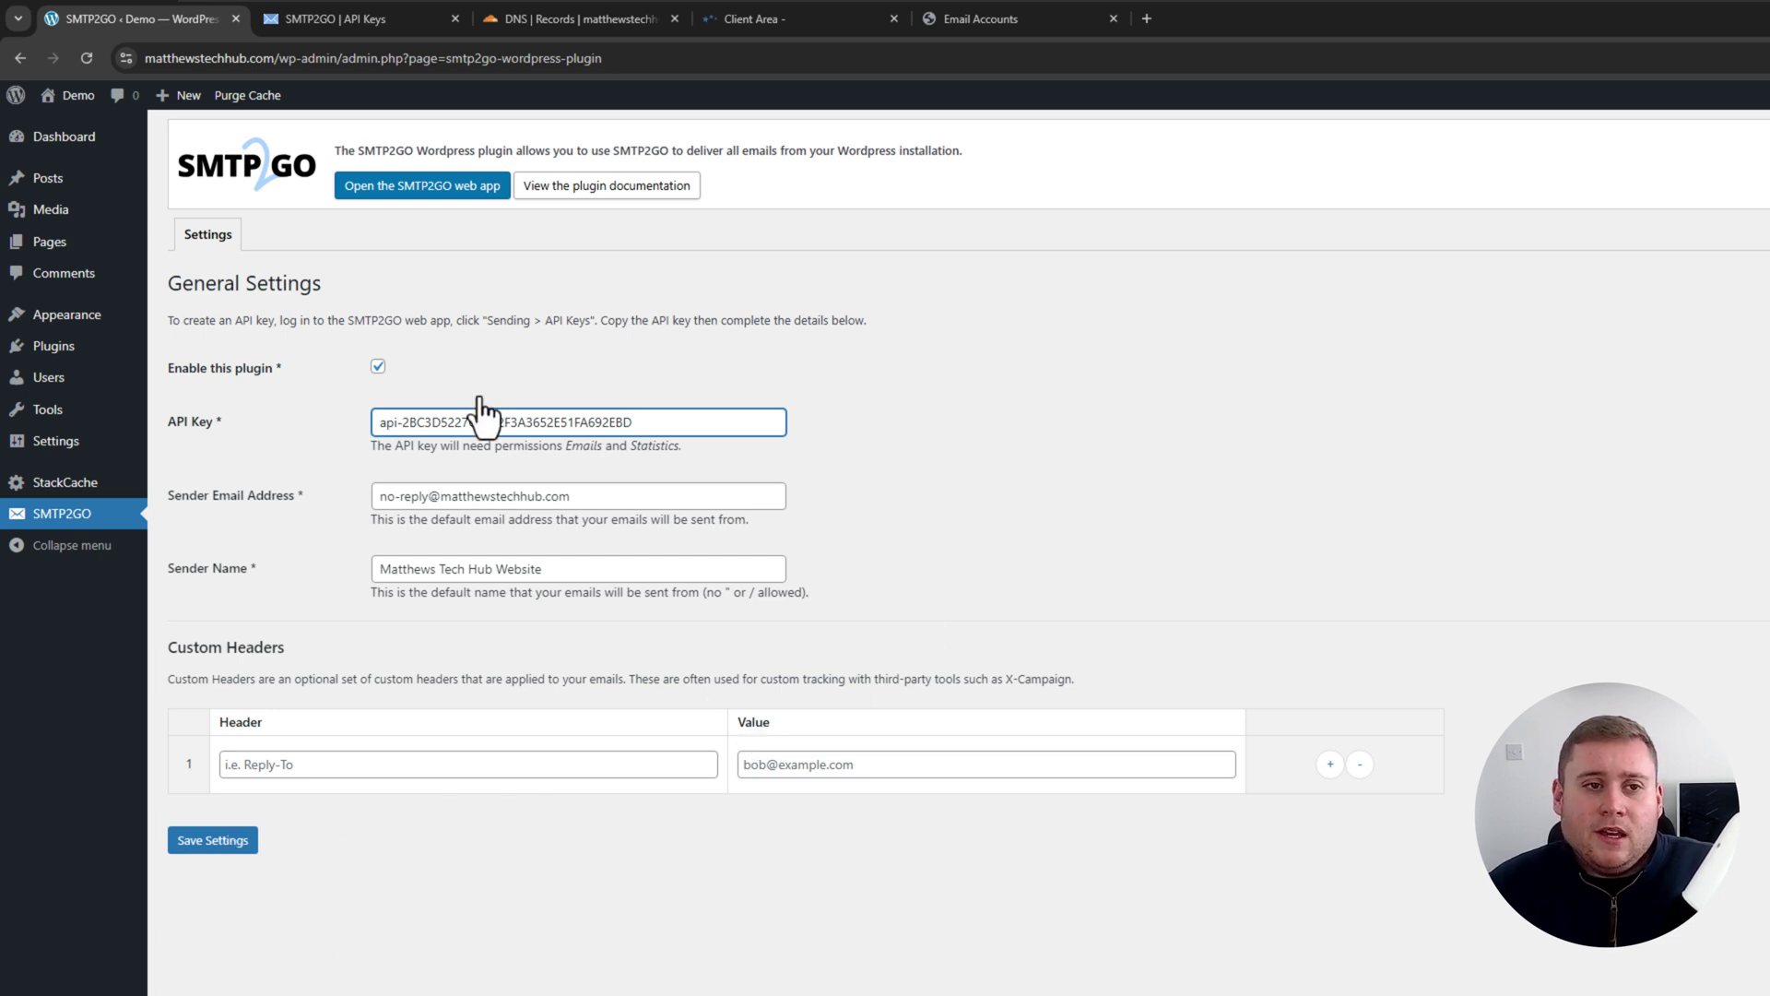
# Give the new SMTP2GO API key the description 'Website' and save it.
pyautogui.click(278, 24)
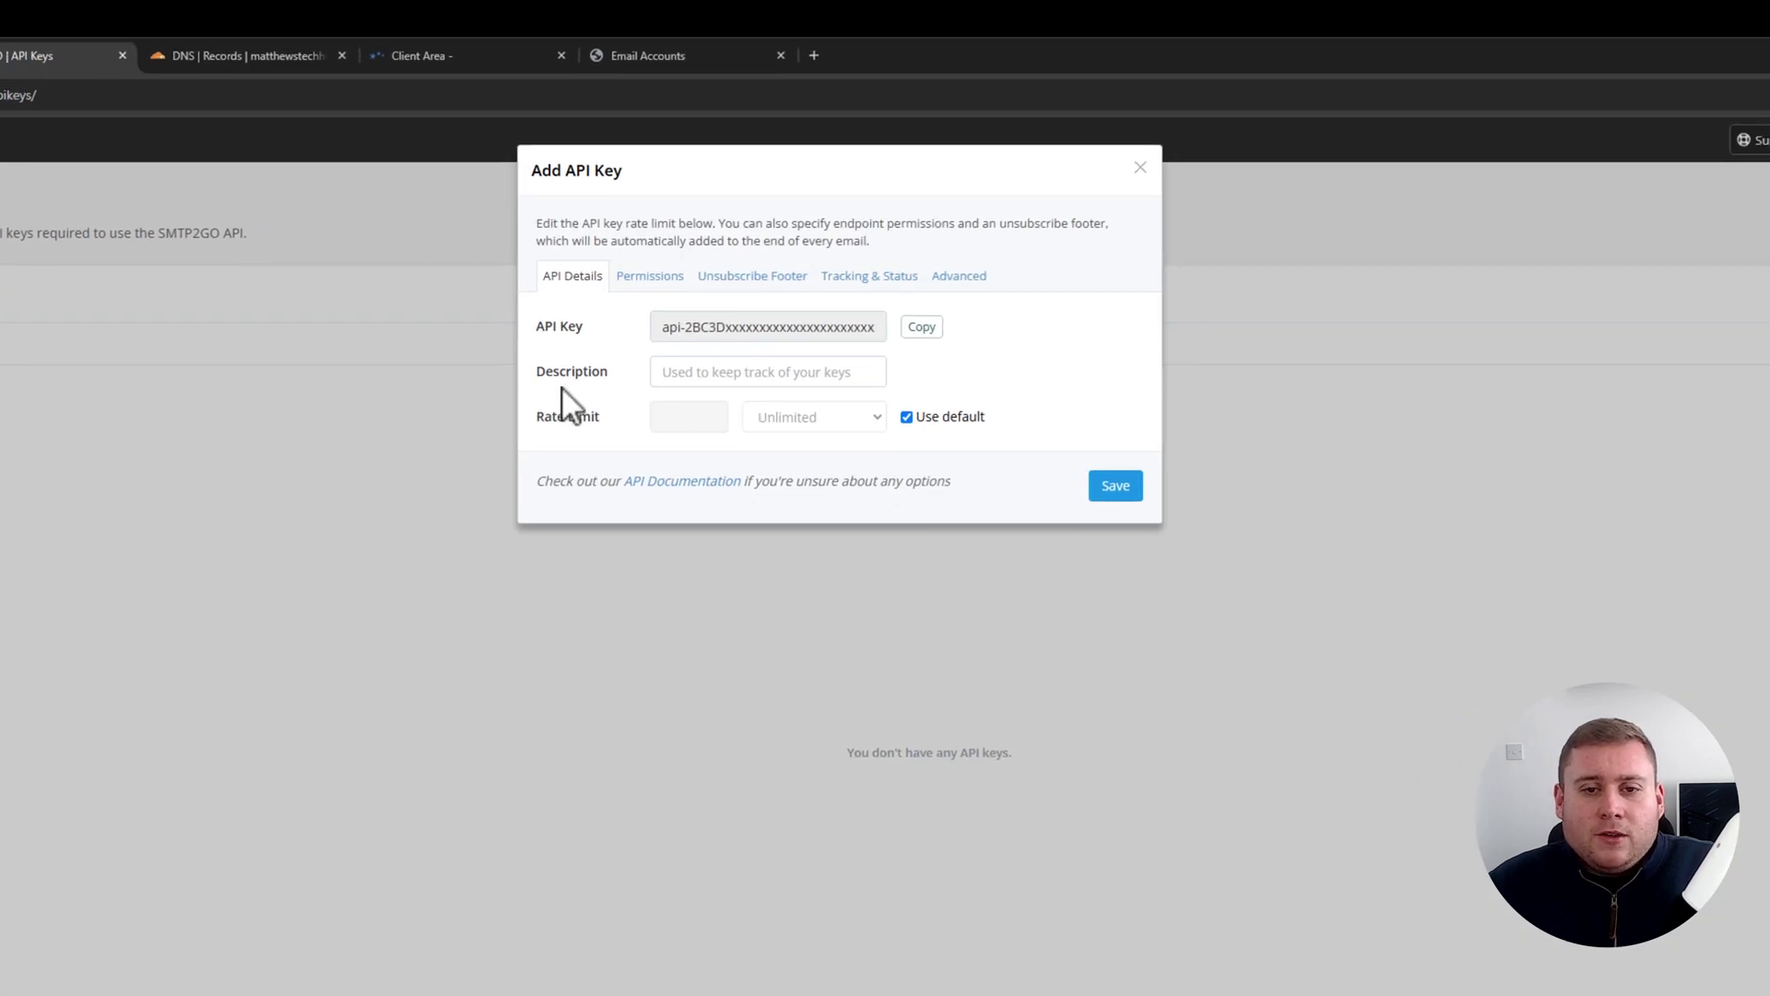
pyautogui.click(706, 378)
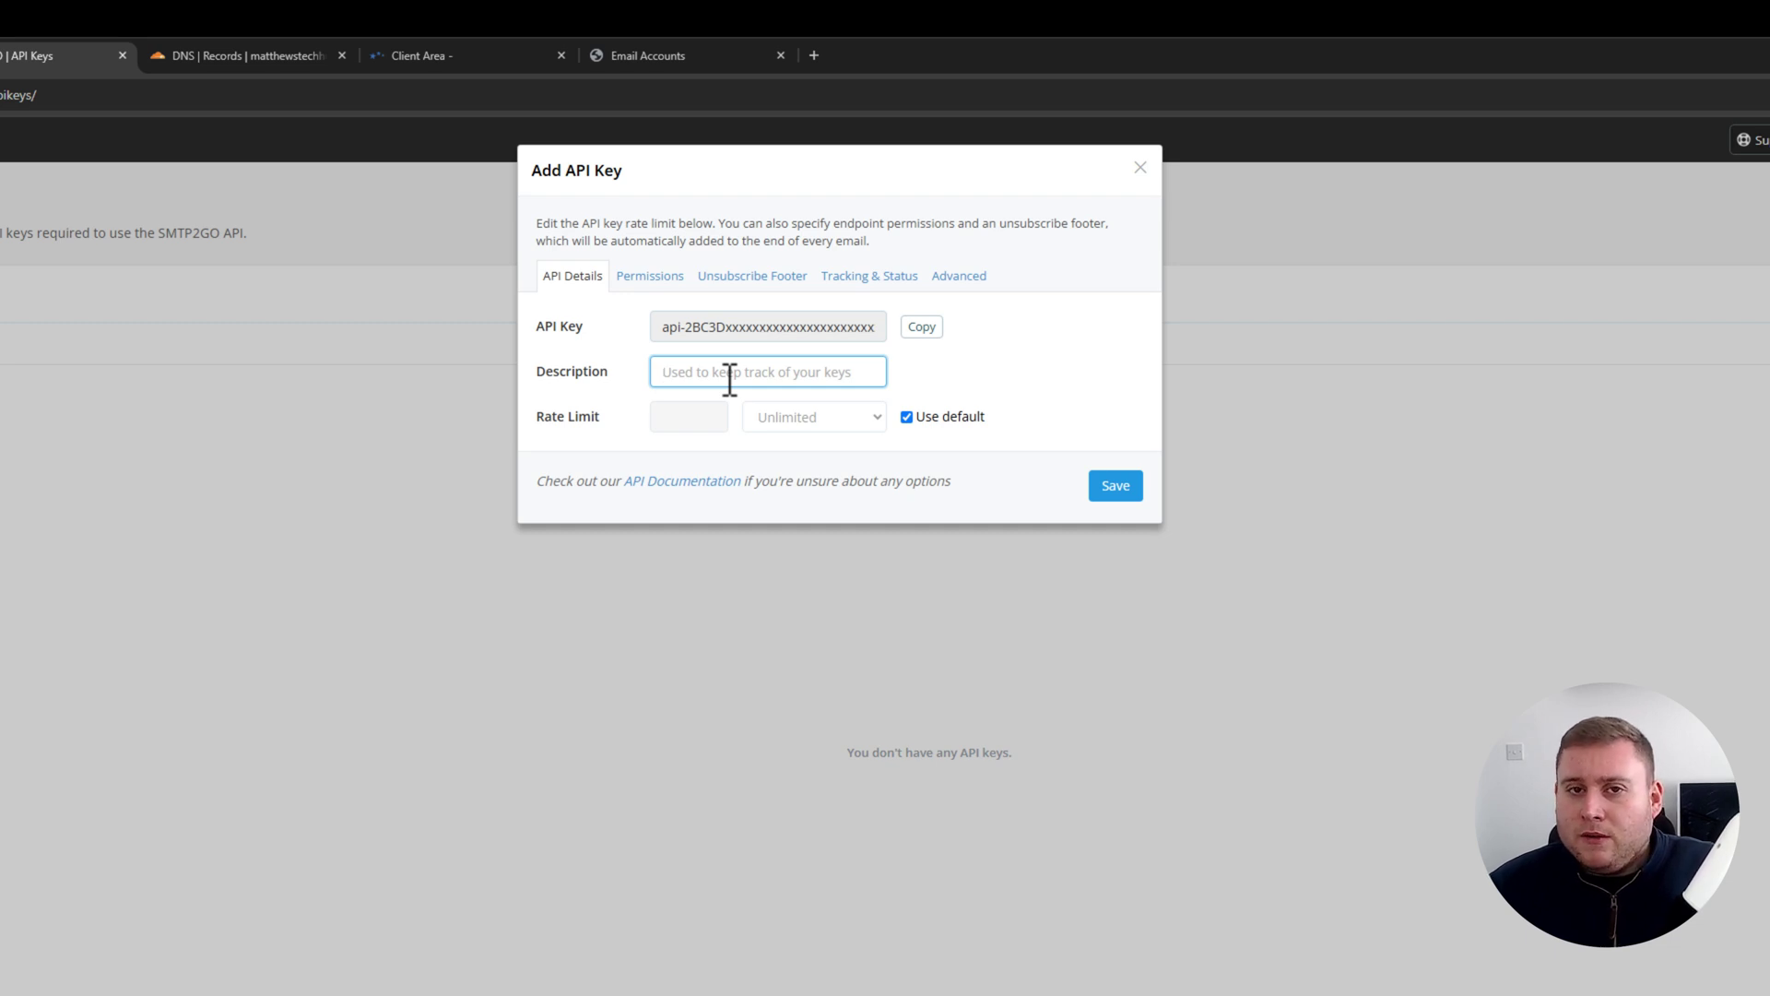
pyautogui.write('Website')
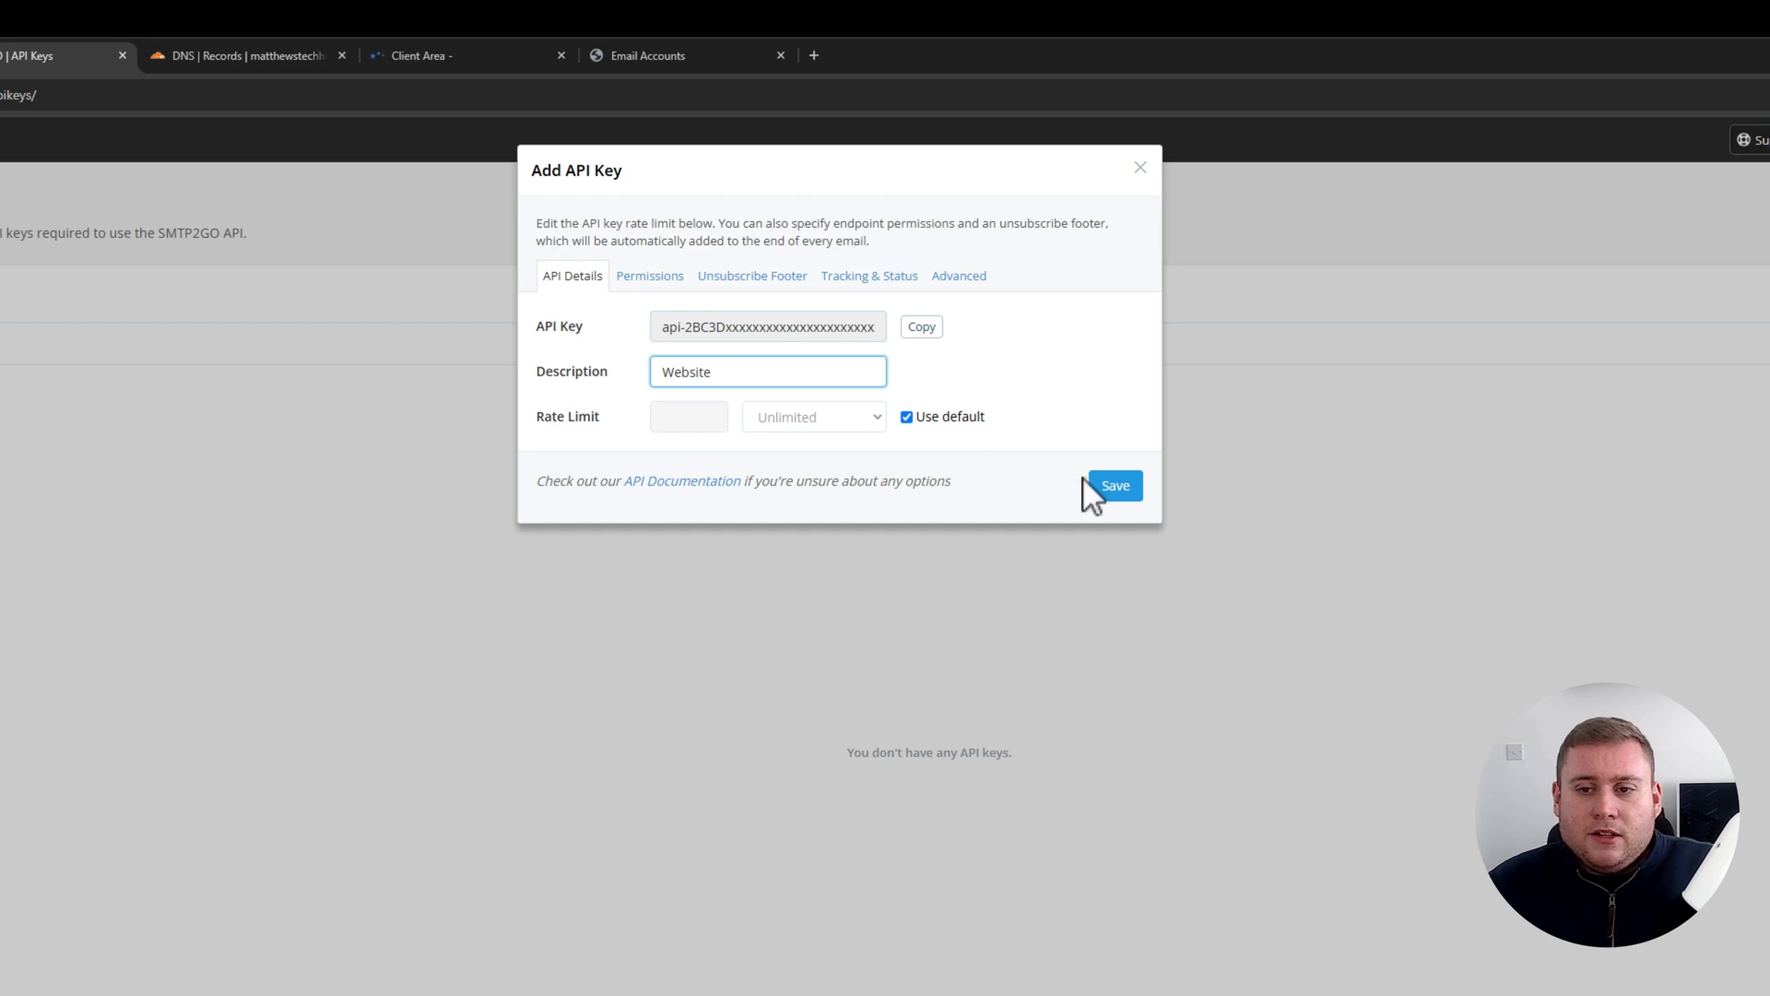
pyautogui.click(1112, 489)
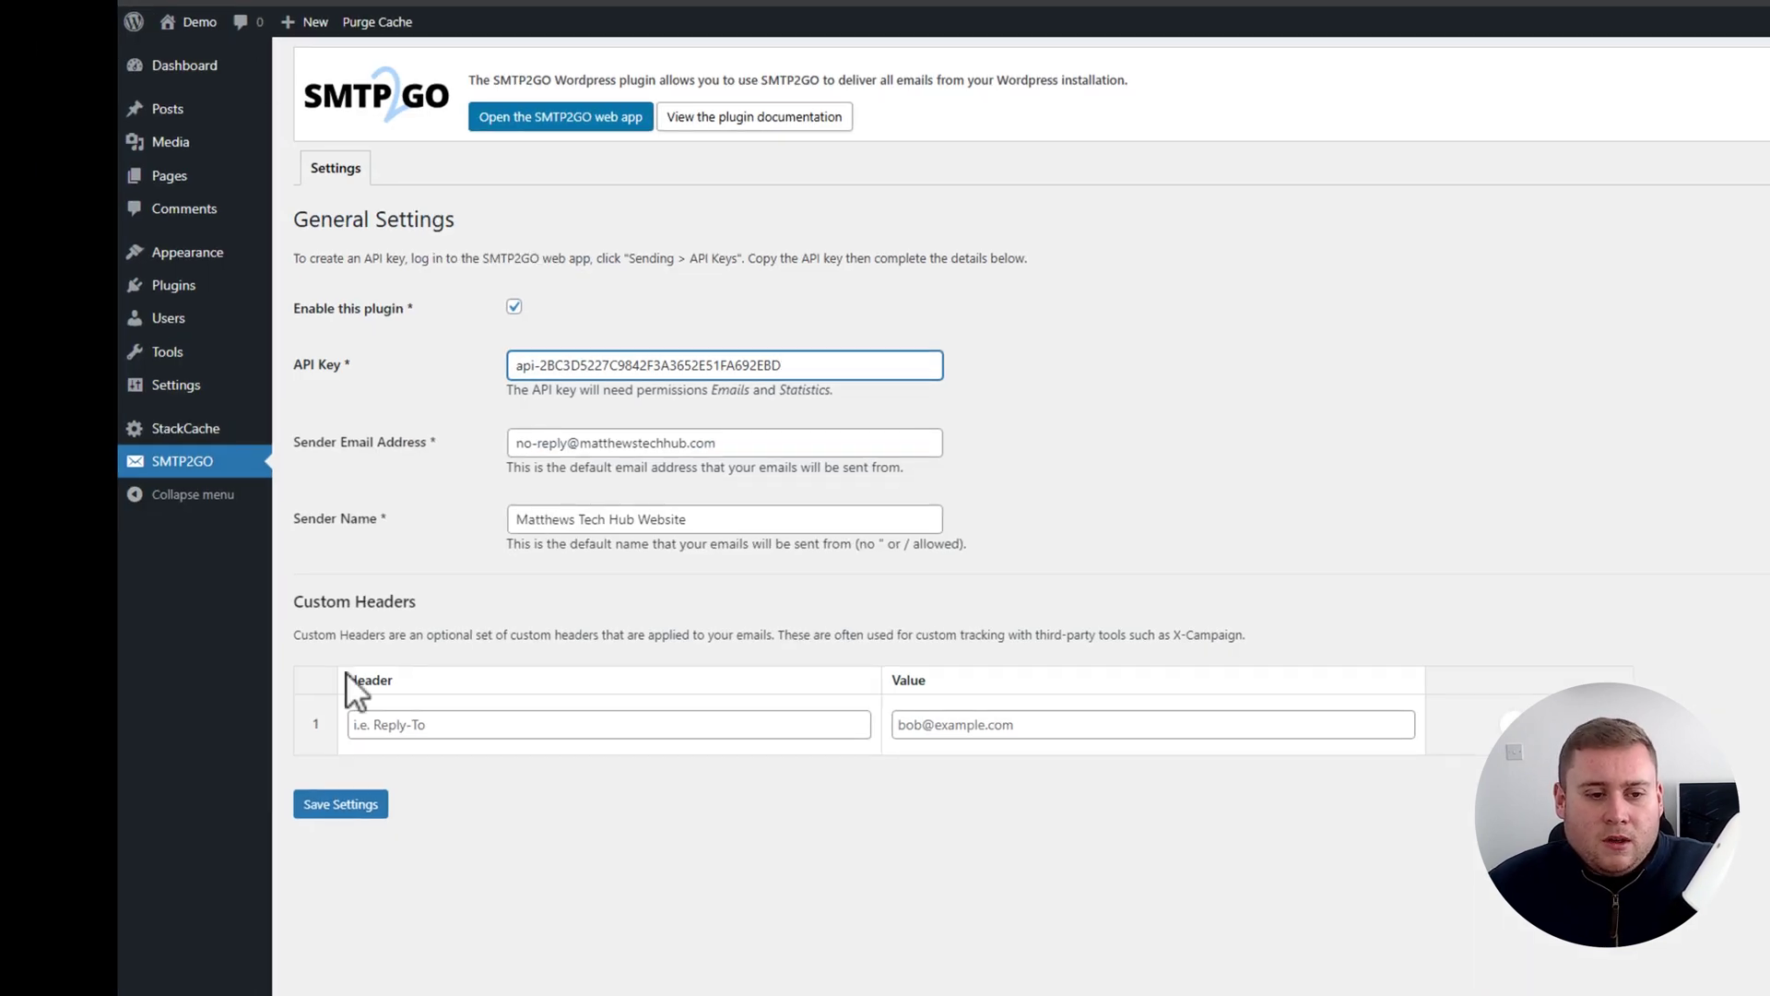
# Save the plugin settings and send a test email to the site's smtp2go mailbox with the recipient's name.
pyautogui.click(354, 813)
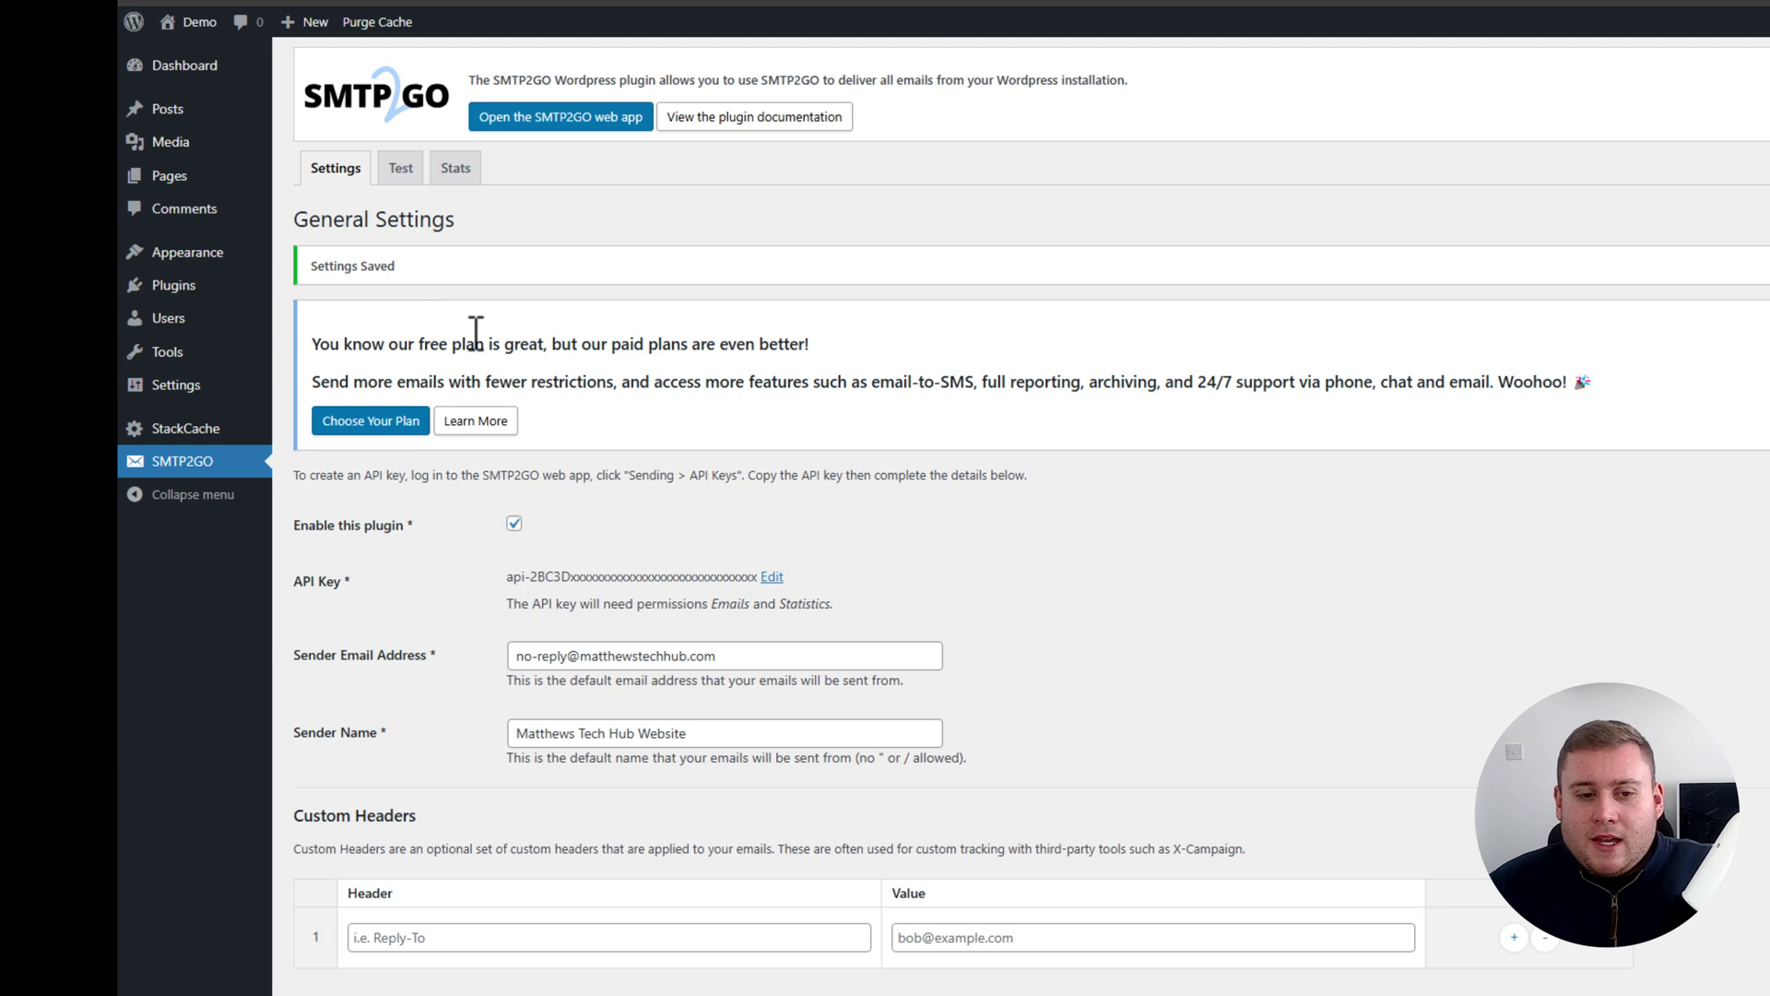
pyautogui.click(400, 170)
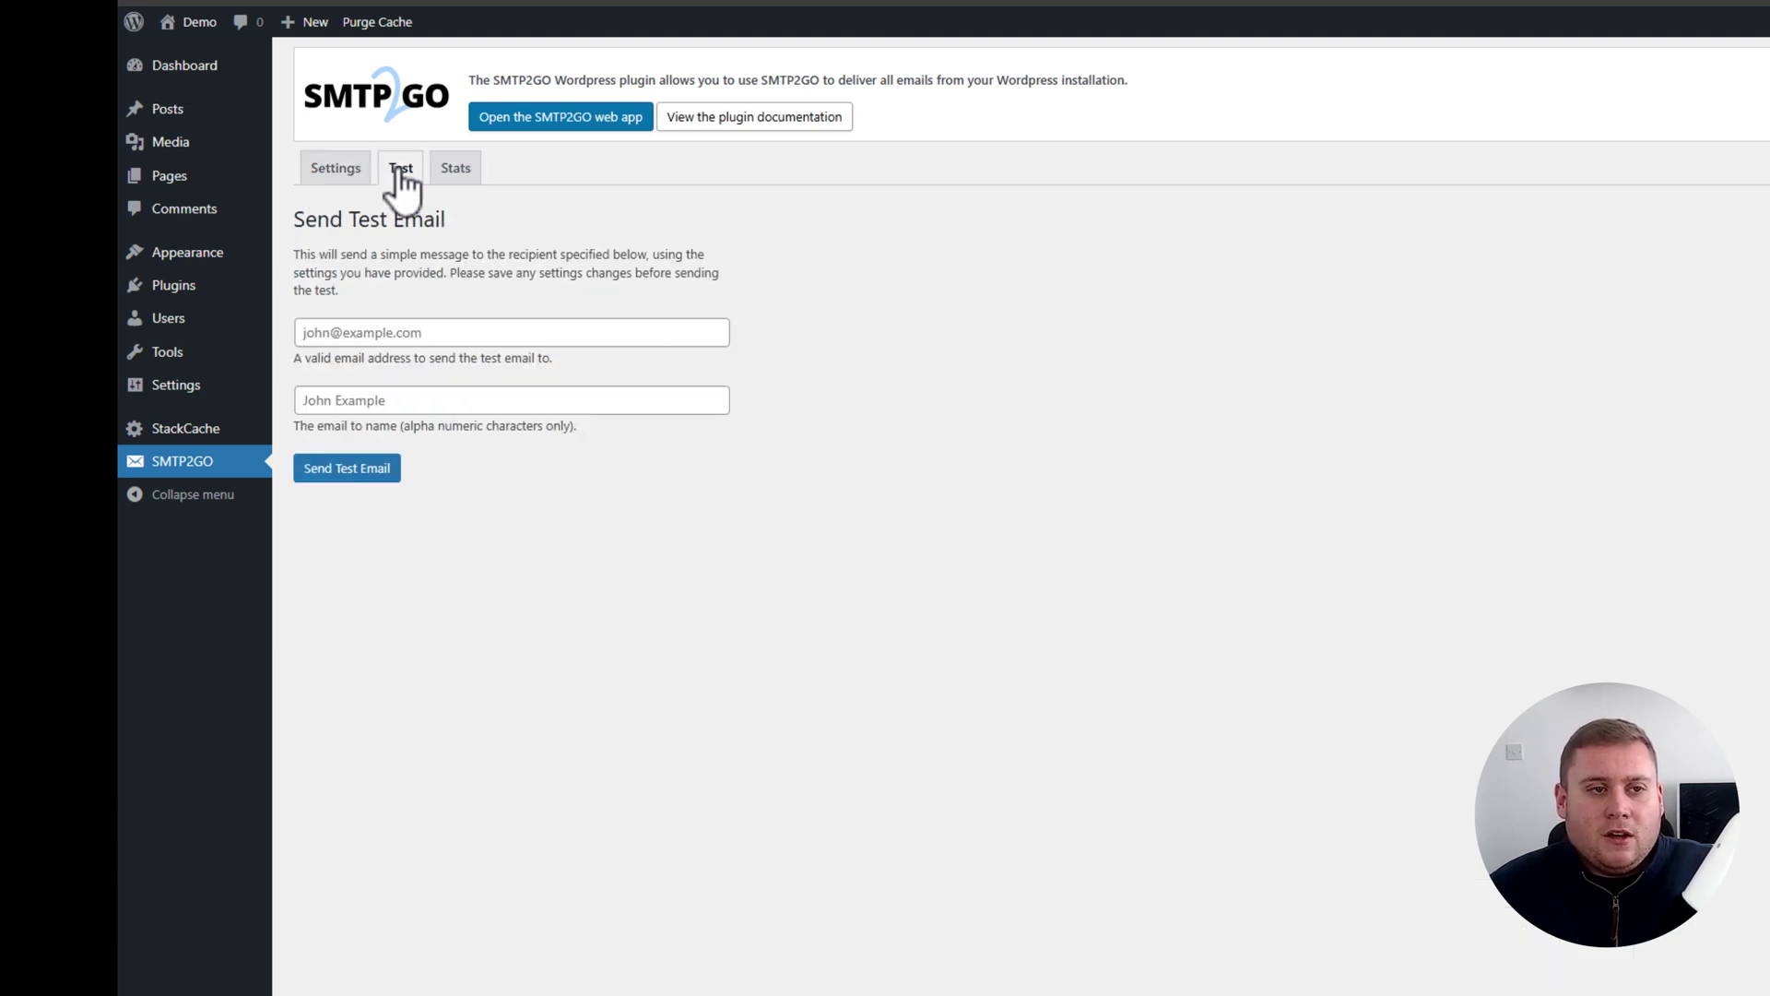
pyautogui.click(406, 332)
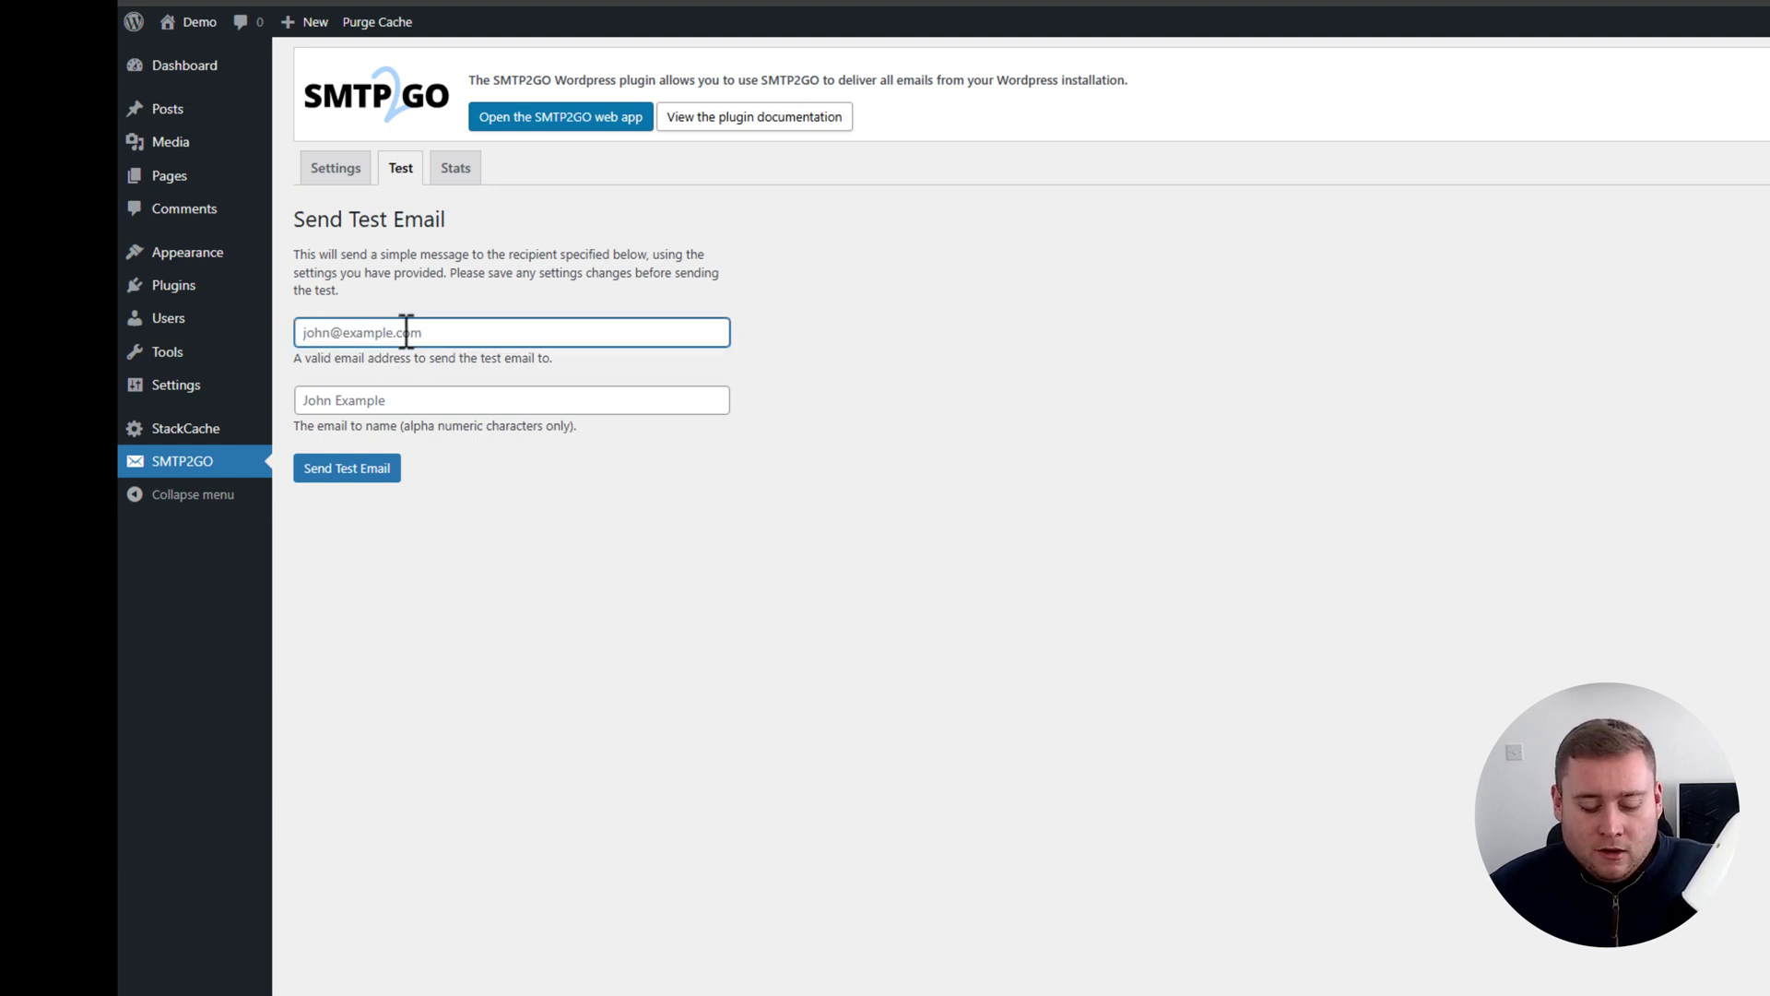
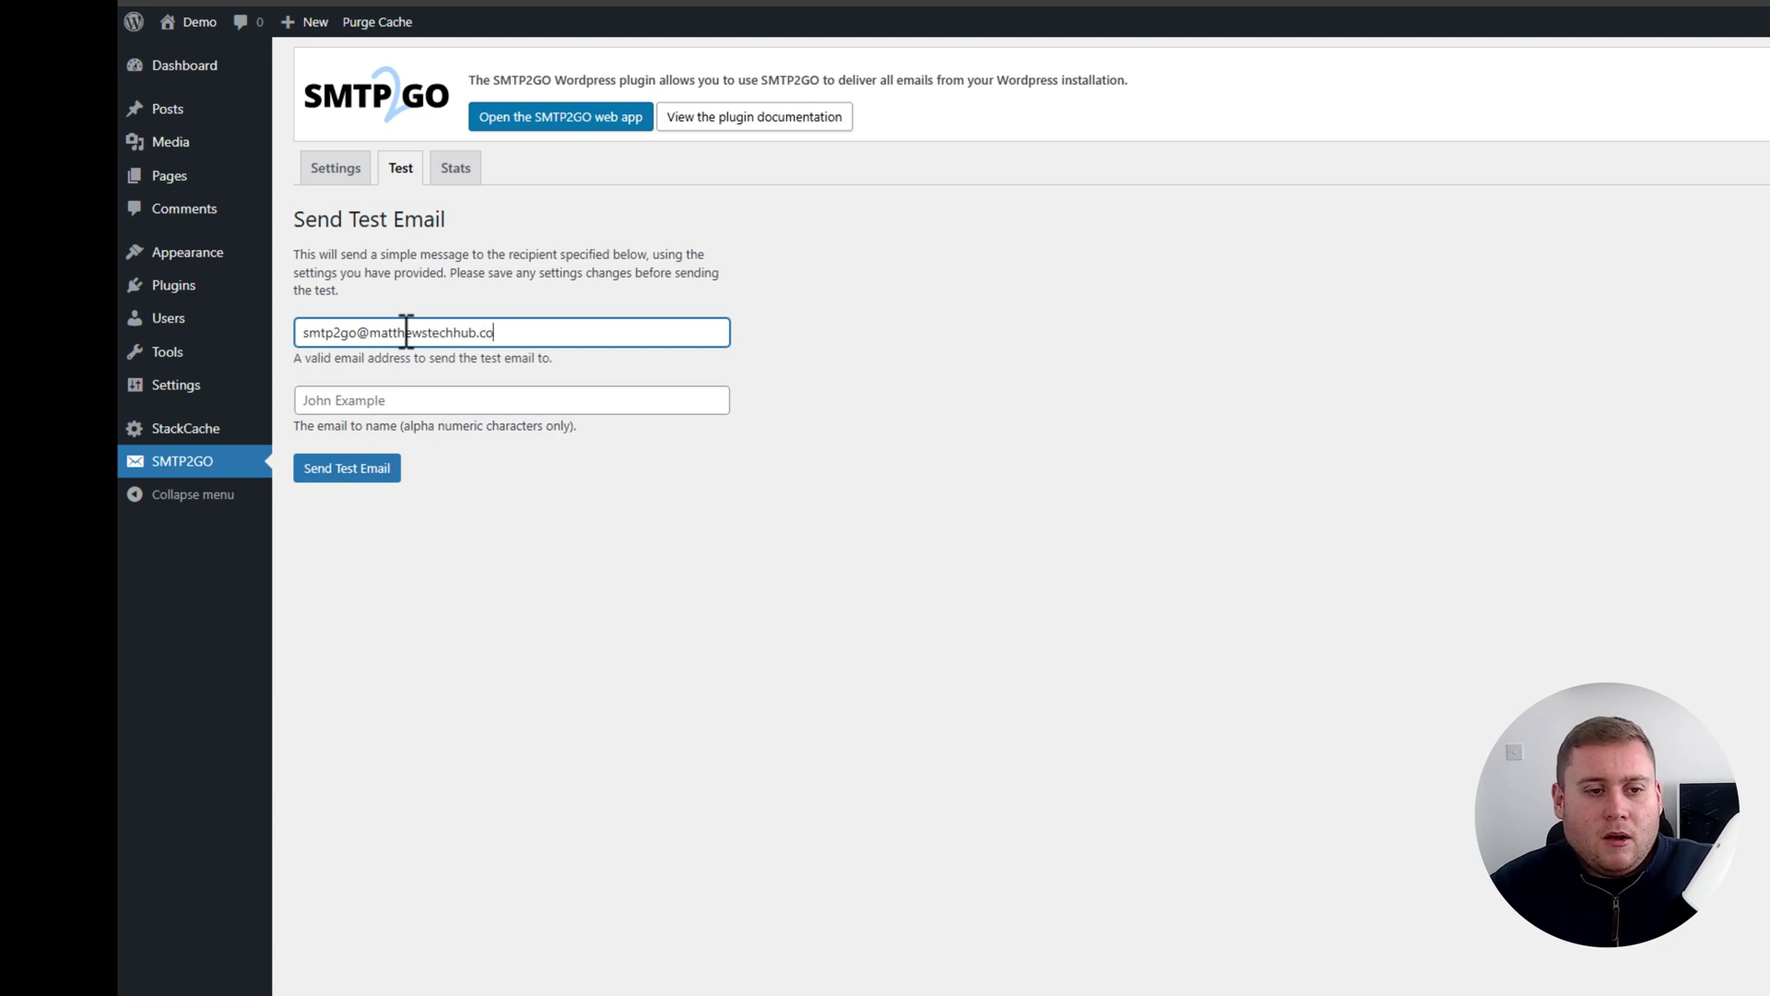
pyautogui.press('Tab')
pyautogui.write('Matthew')
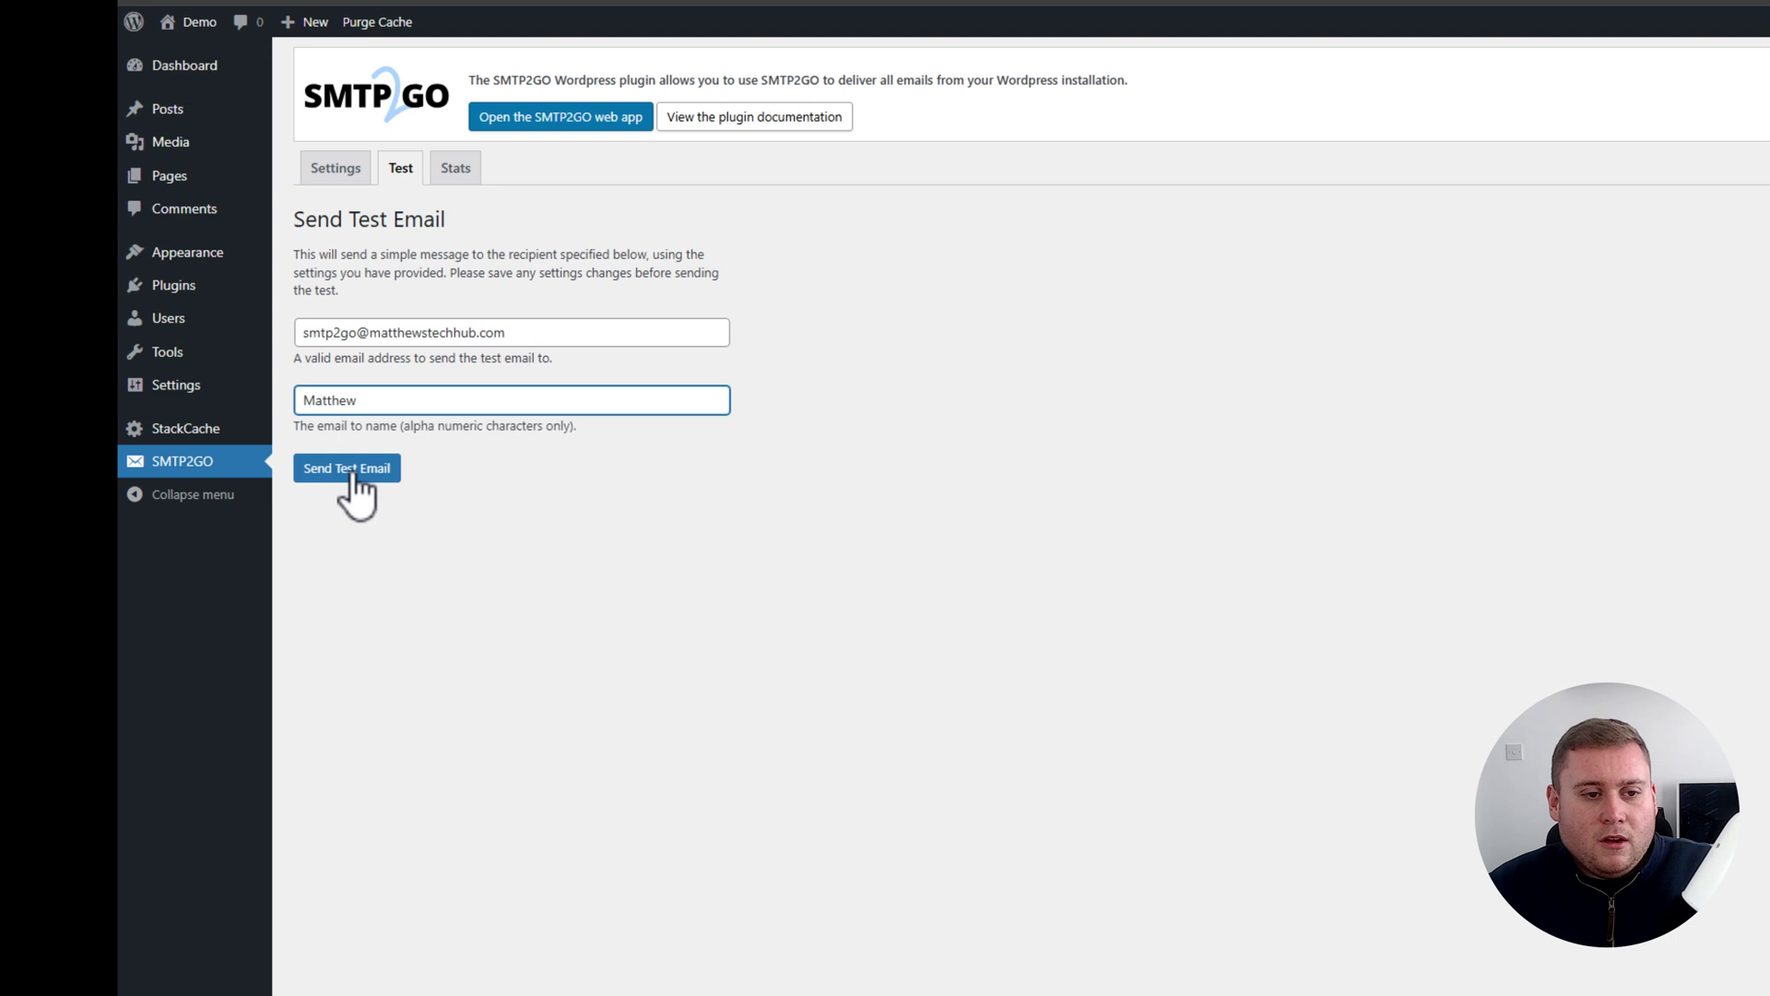
pyautogui.click(347, 471)
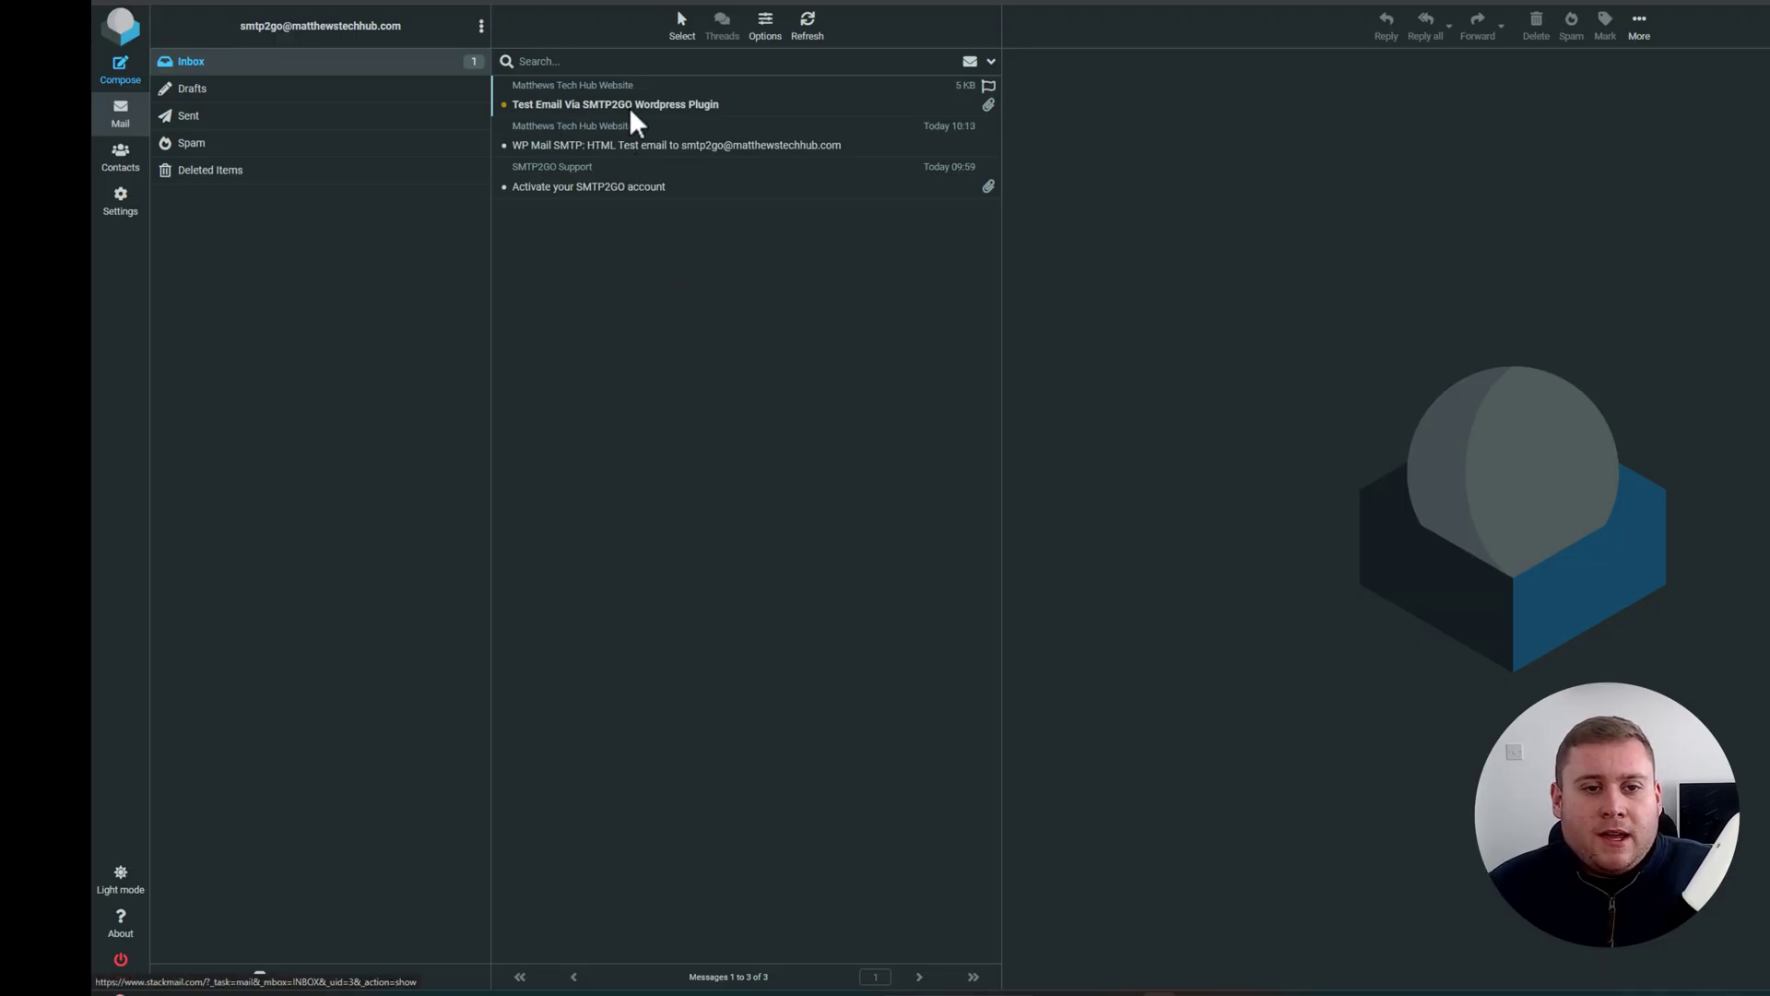
# Open the 'Test Email Via SMTP2GO Wordpress Plugin' message at the top of the Roundcube Inbox.
pyautogui.click(699, 103)
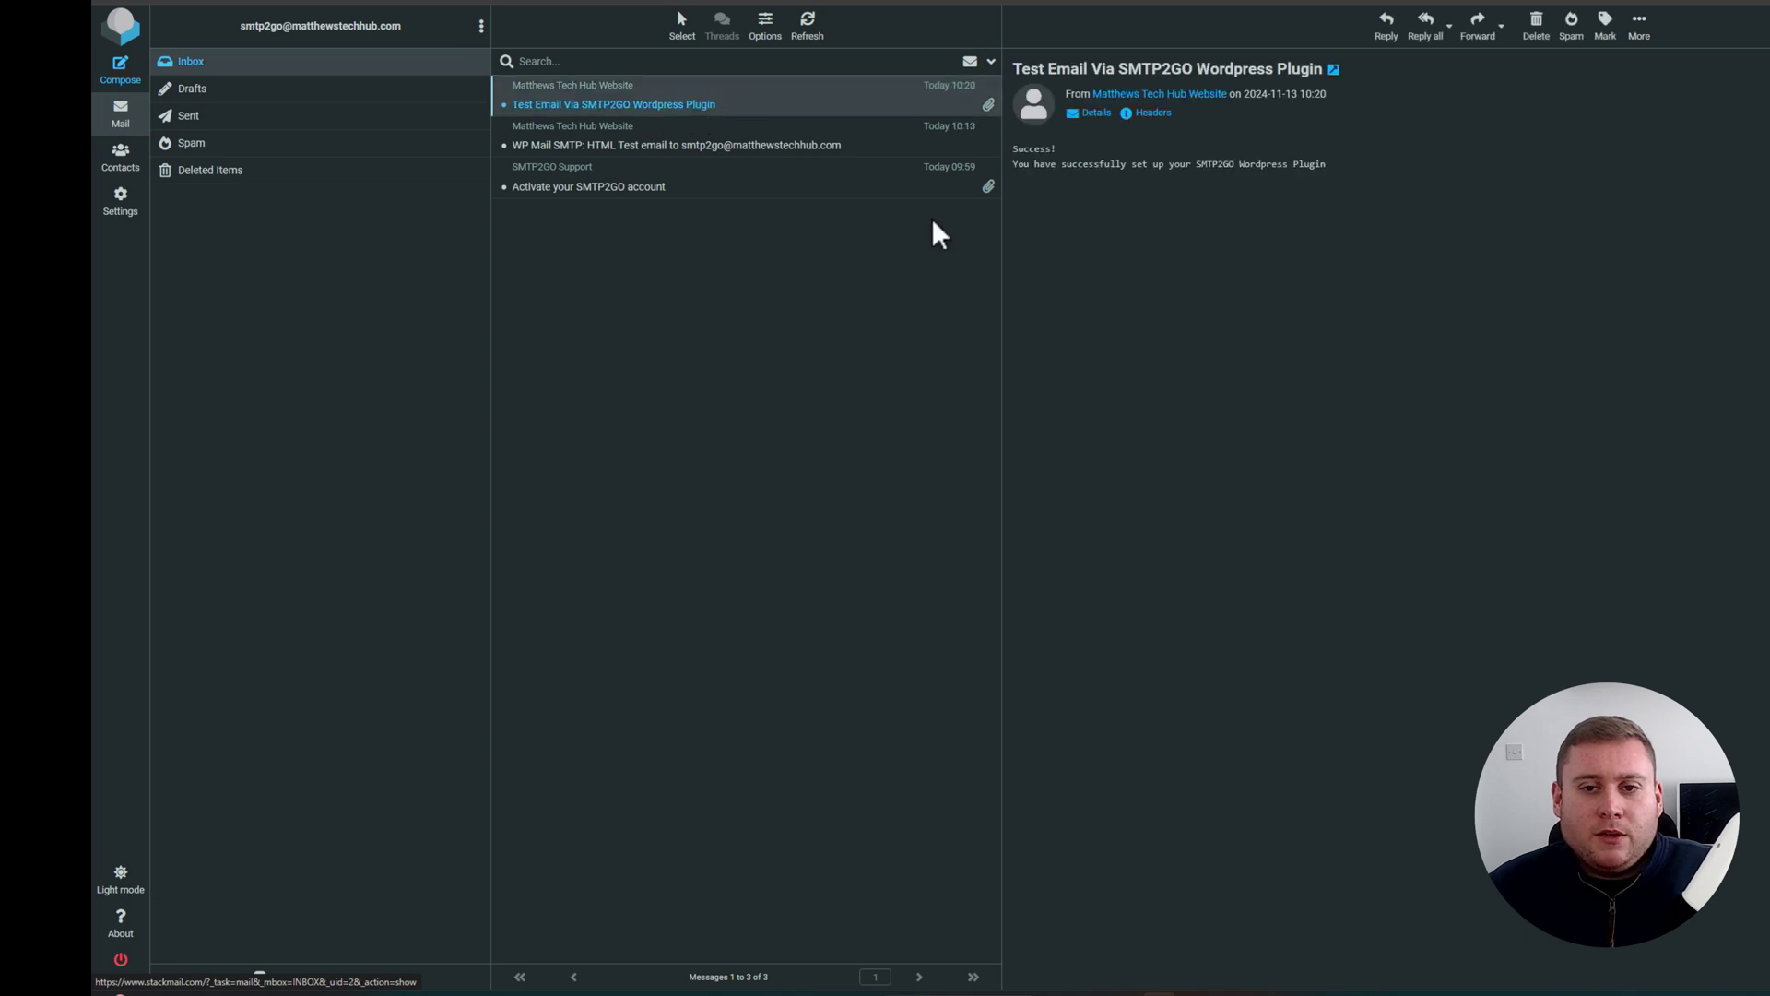